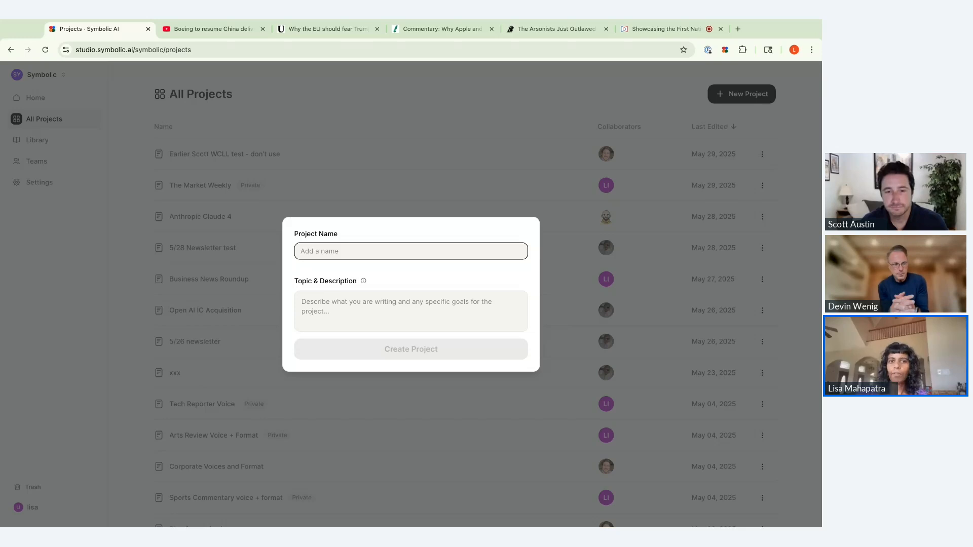
- Open The Market Weekly project and check the import options for its big stories research group
left_click(722, 99)
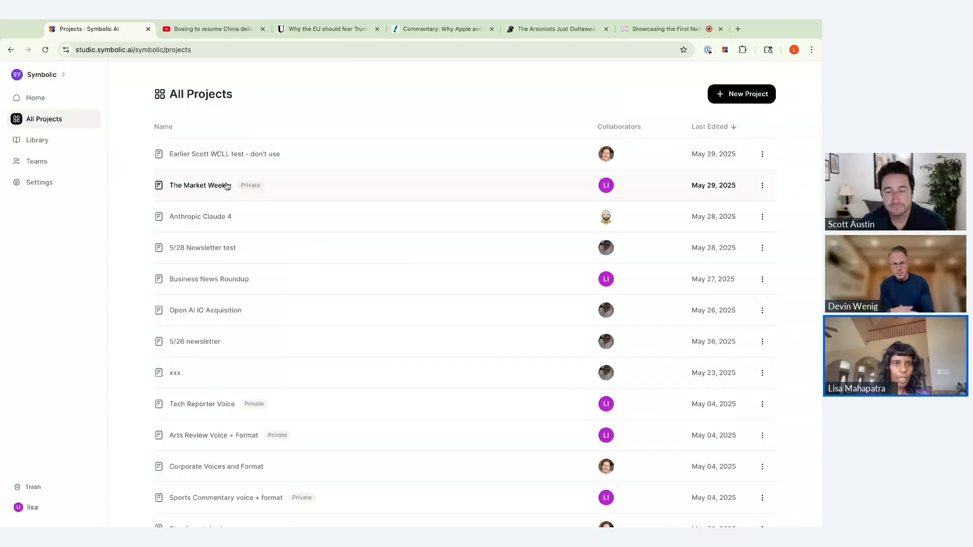
left_click(208, 191)
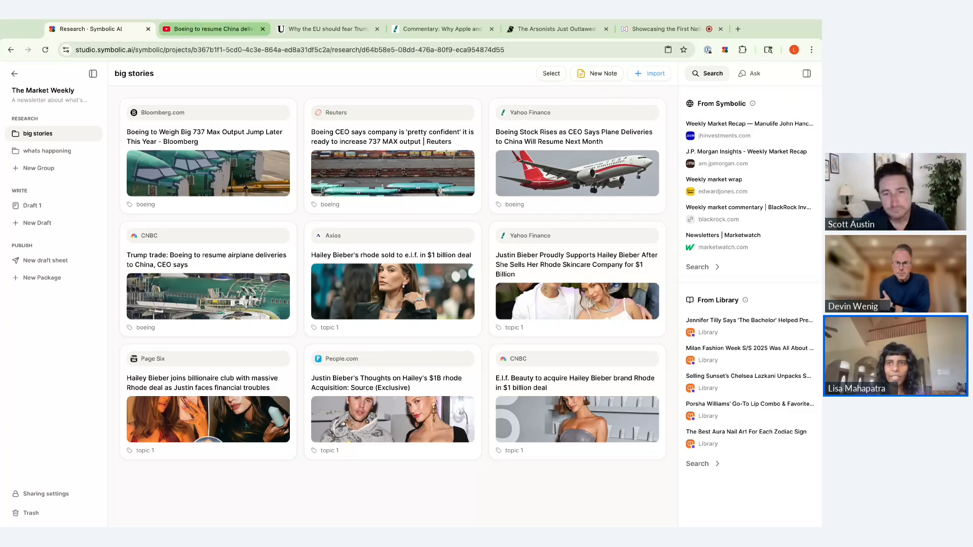
left_click(649, 73)
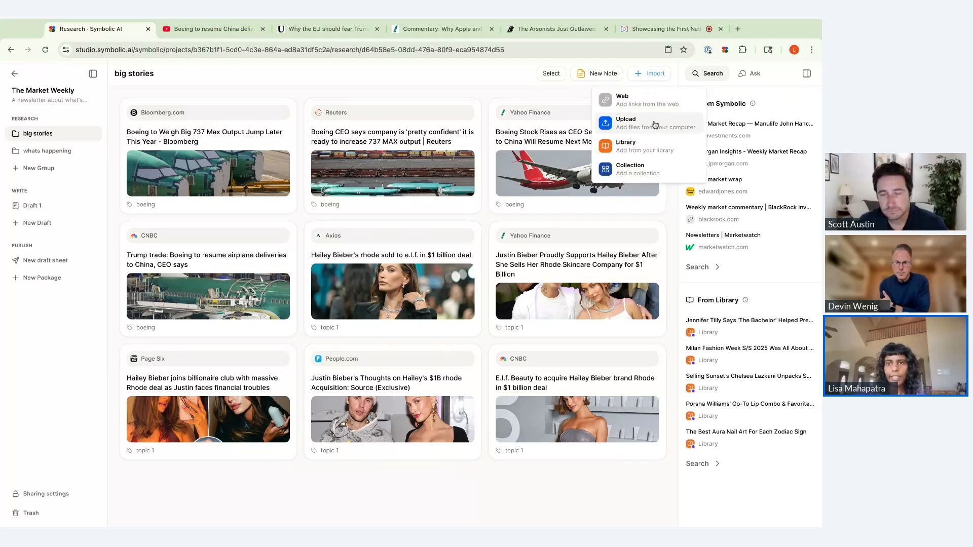
left_click(557, 86)
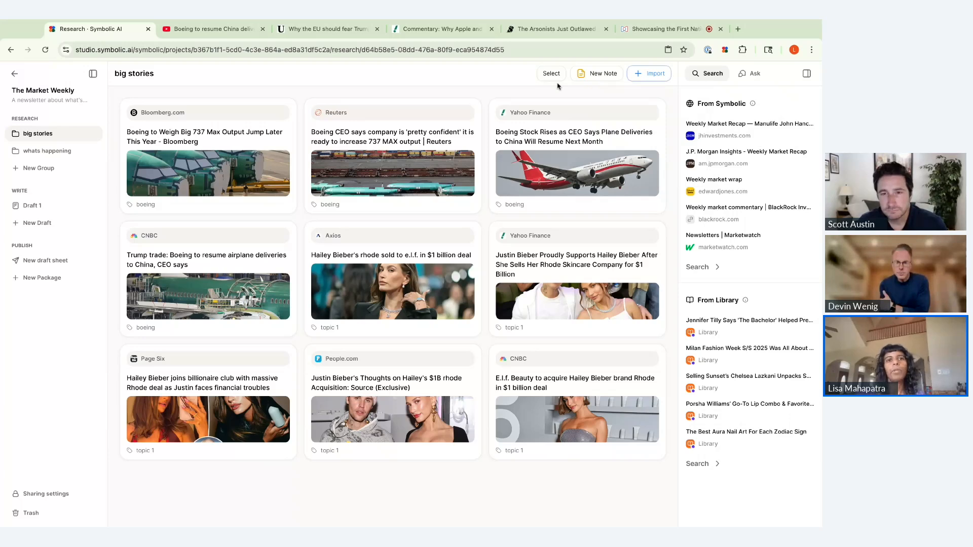
- Save the YouTube video on Boeing resuming China deliveries to the project's research and check it in the whats happening group
left_click(223, 31)
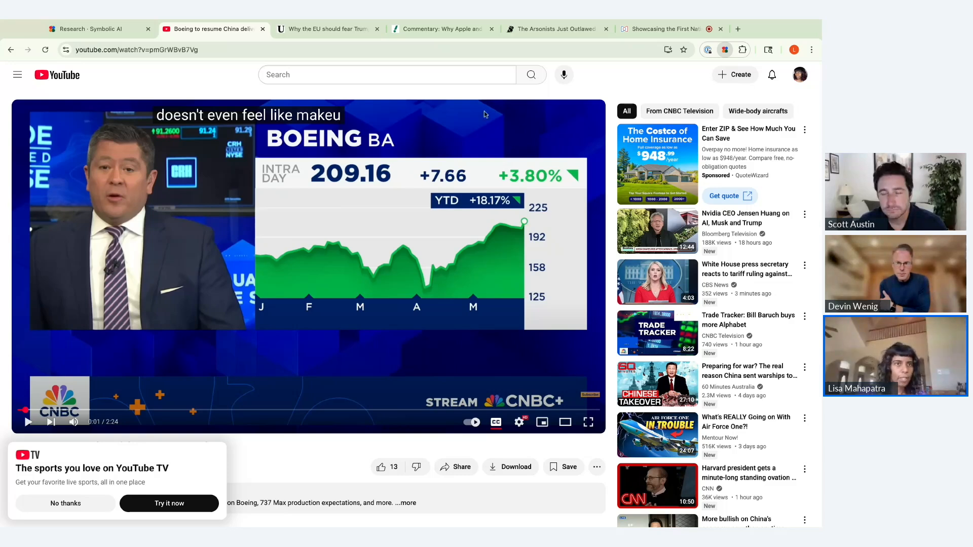
left_click(86, 29)
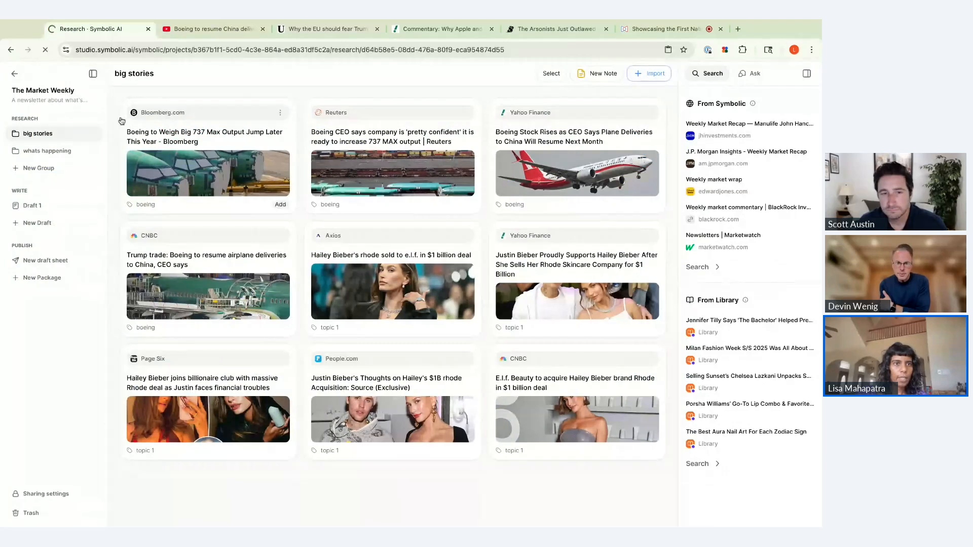
left_click(45, 49)
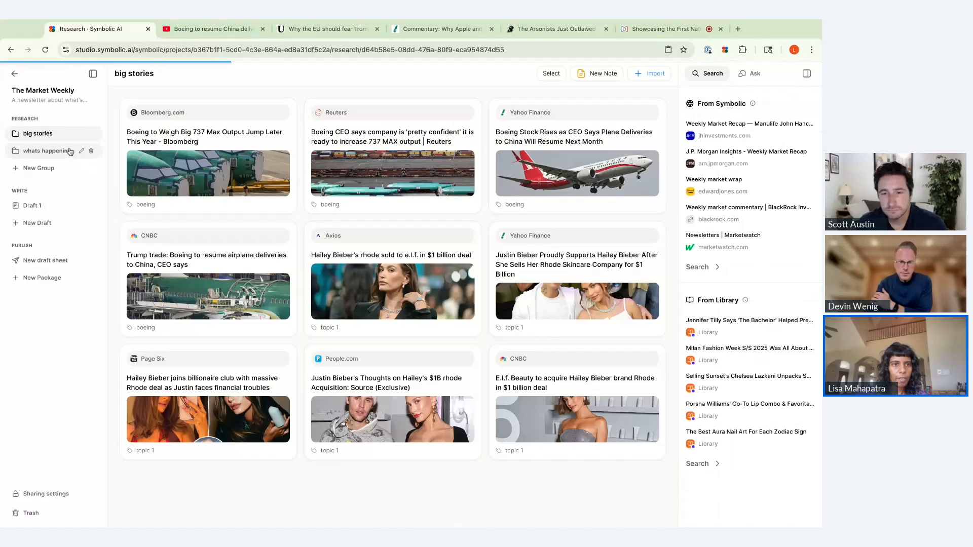
left_click(70, 151)
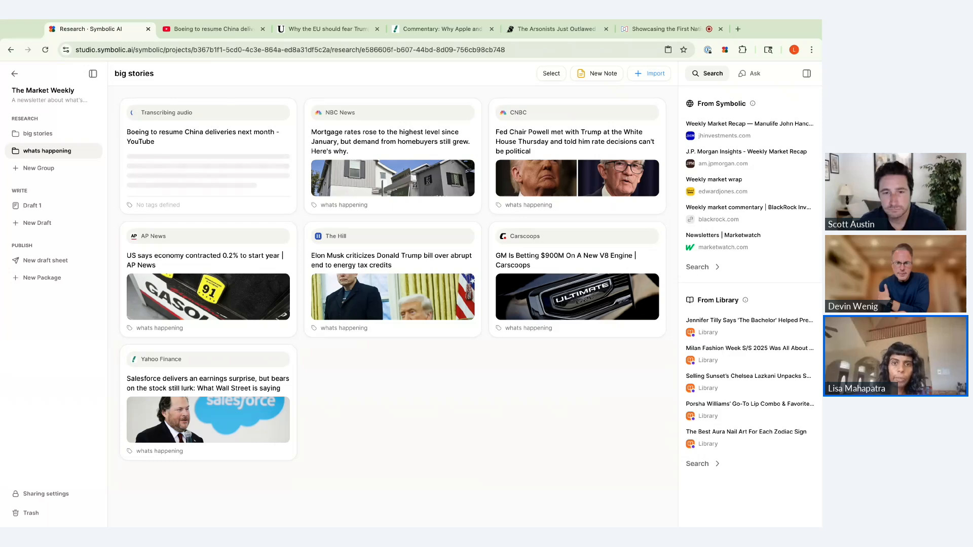
- Create a new research group and try to rename it Opinion
left_click(36, 170)
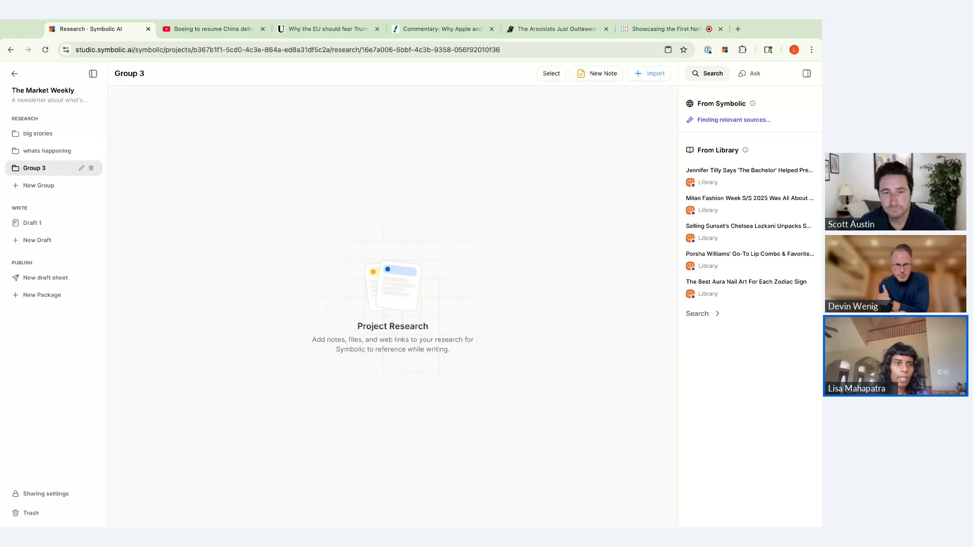
left_click(81, 171)
type("O")
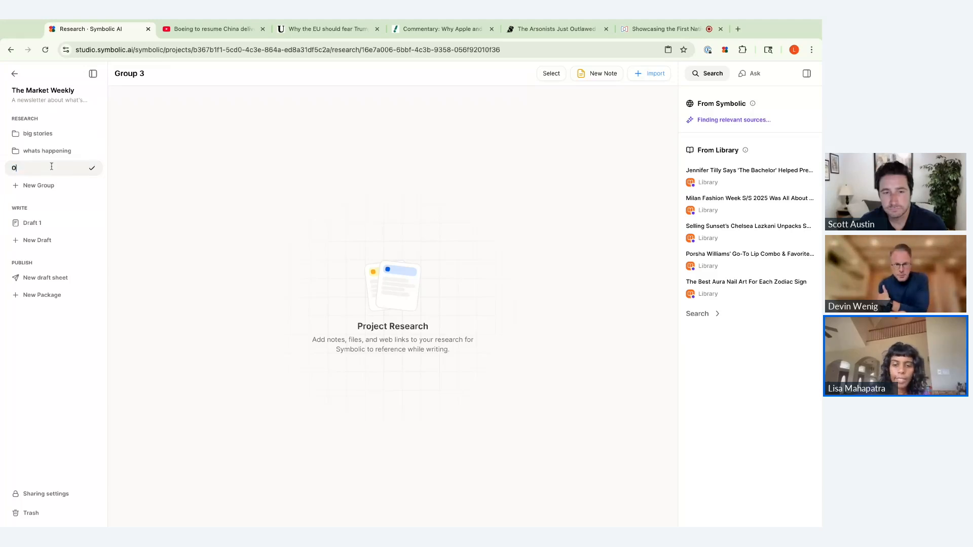
type("pin")
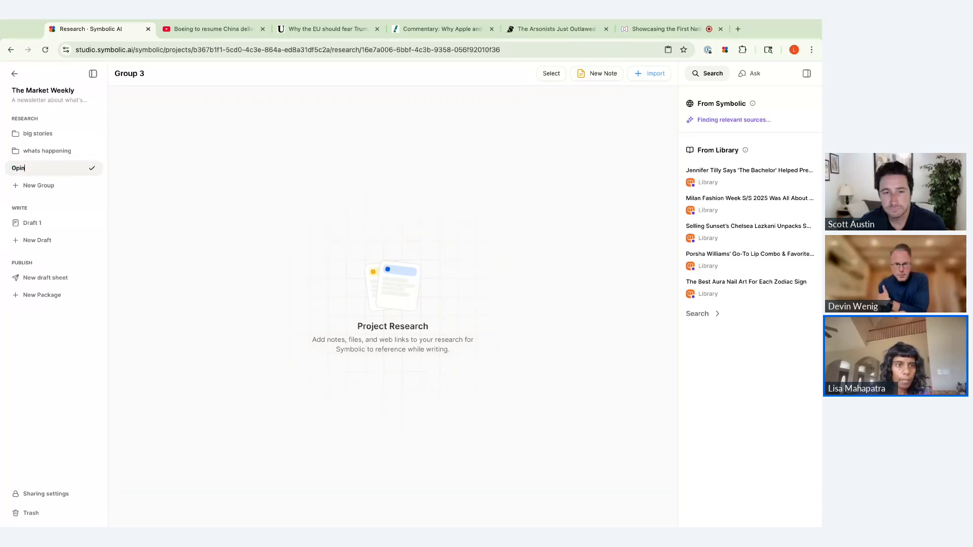
type("in")
type("on")
left_click(185, 188)
- Close the YouTube video and save the UnHerd, Yahoo Finance and Bulwark articles to the new research group
left_click(217, 34)
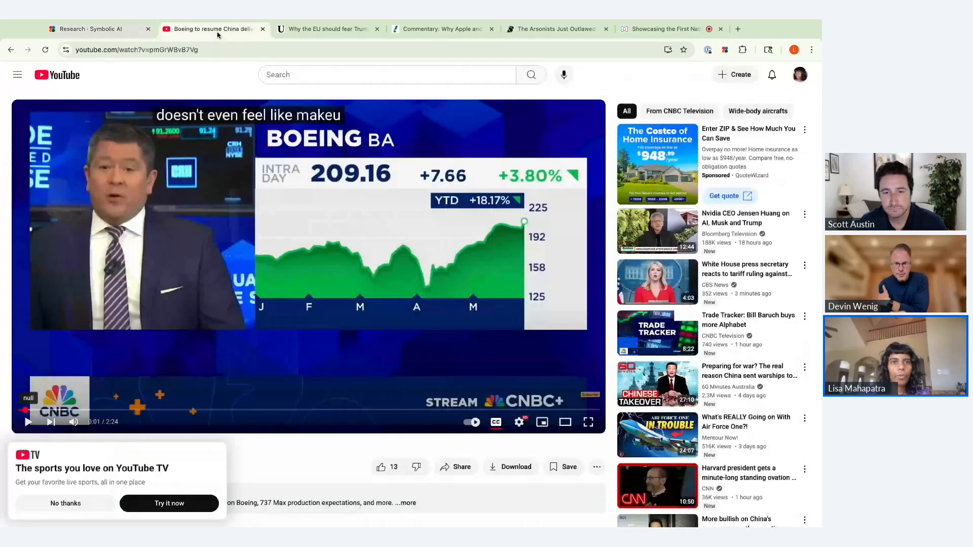
left_click(261, 30)
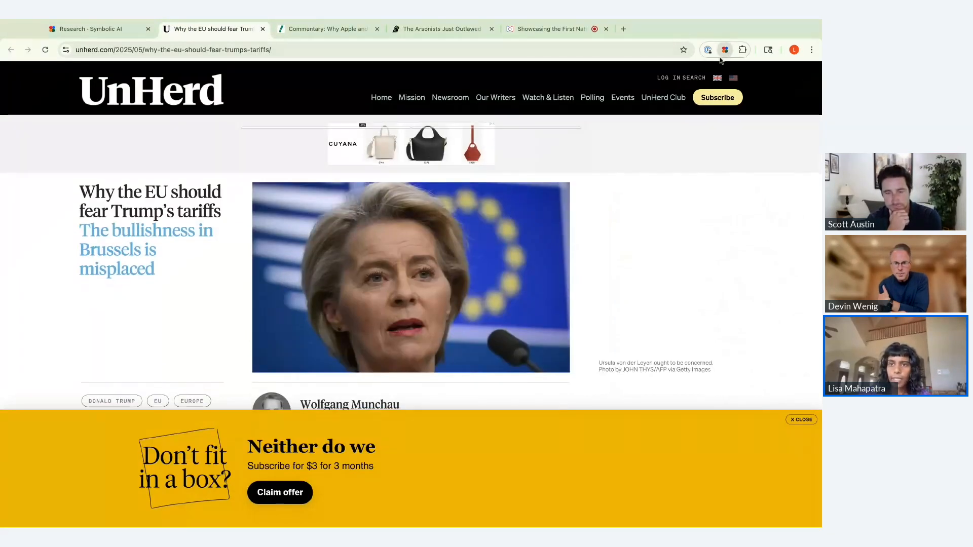
left_click(329, 34)
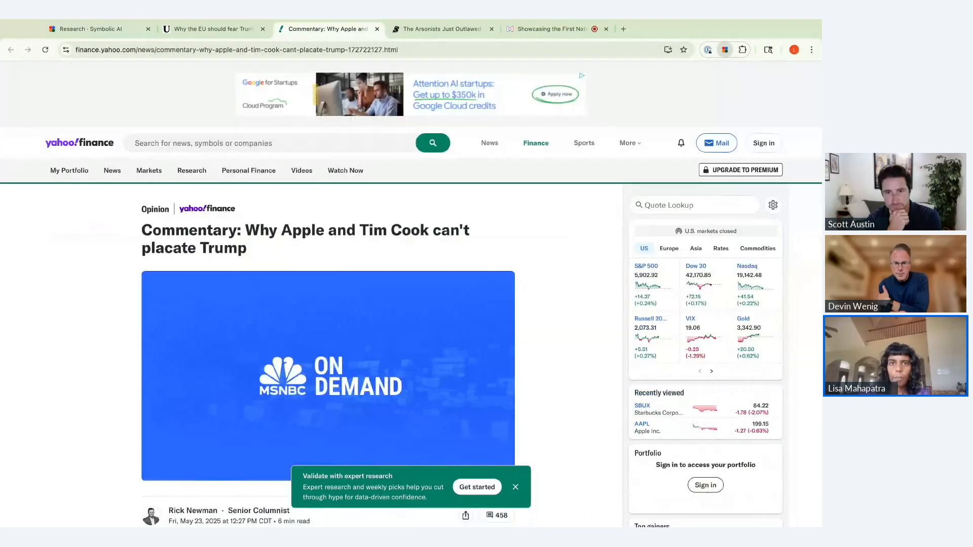
left_click(450, 33)
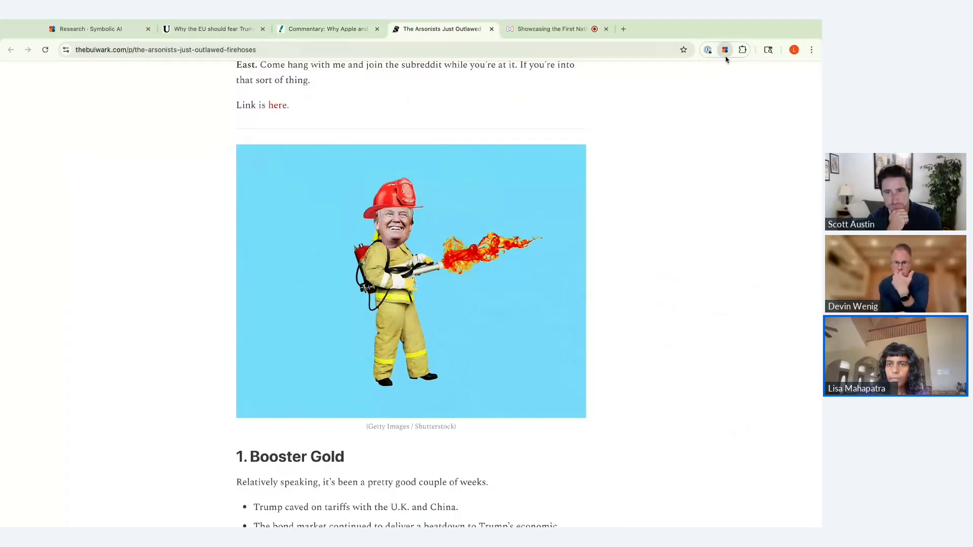
left_click(117, 25)
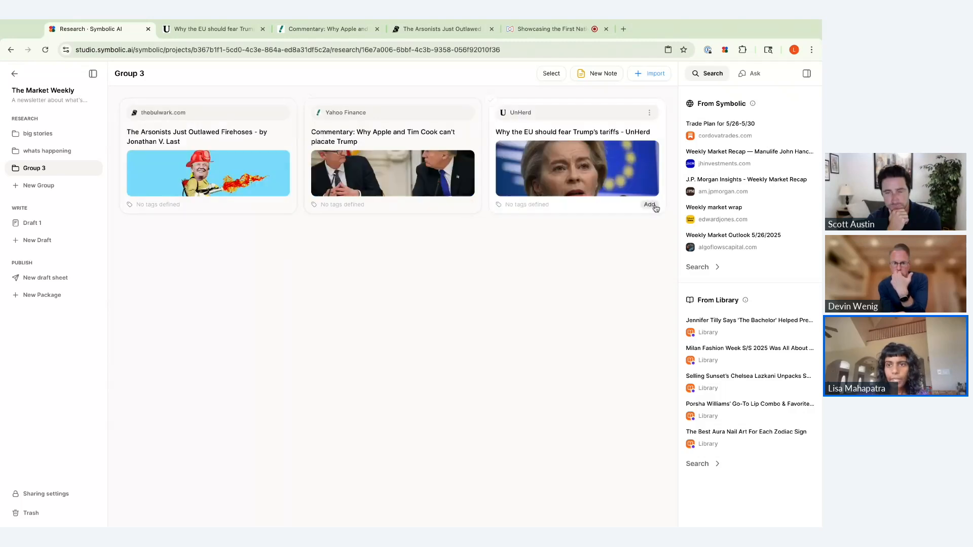
- Create the tag opinon on the UnHerd article about Trump's tariffs
left_click(650, 205)
type("opino")
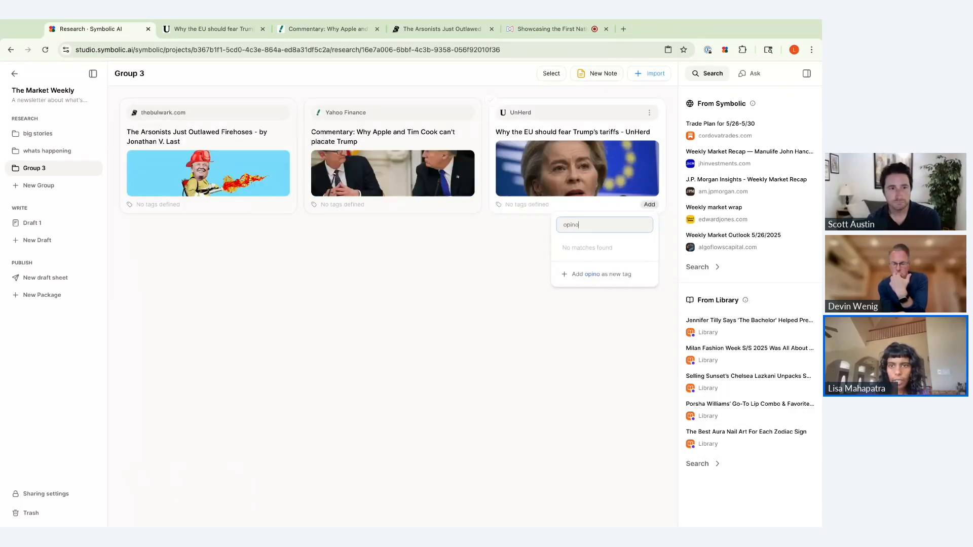
key("BackSpace")
type("ion")
left_click(593, 276)
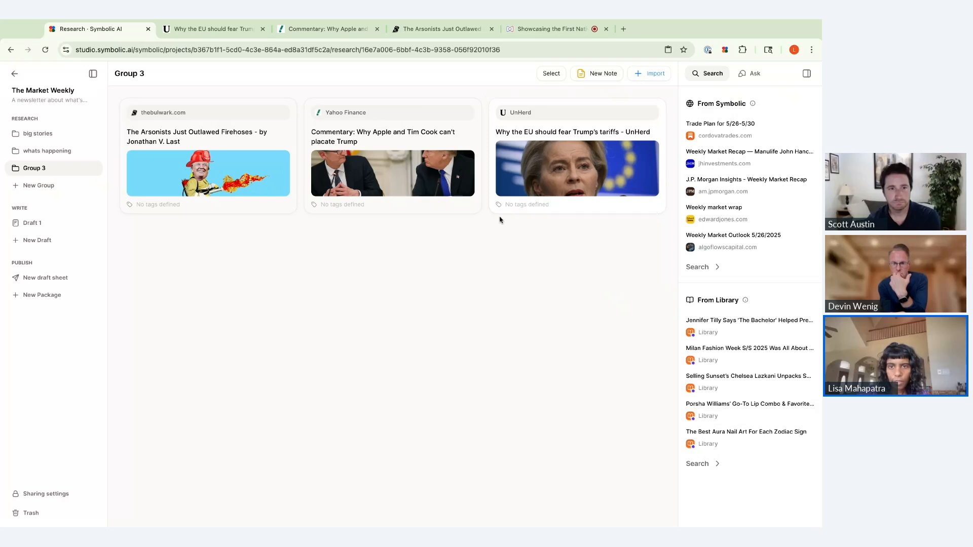
- Apply the opinon tag to the Yahoo Finance commentary and the Bulwark article
left_click(465, 205)
left_click(397, 265)
left_click(311, 239)
left_click(280, 205)
left_click(214, 265)
left_click(304, 242)
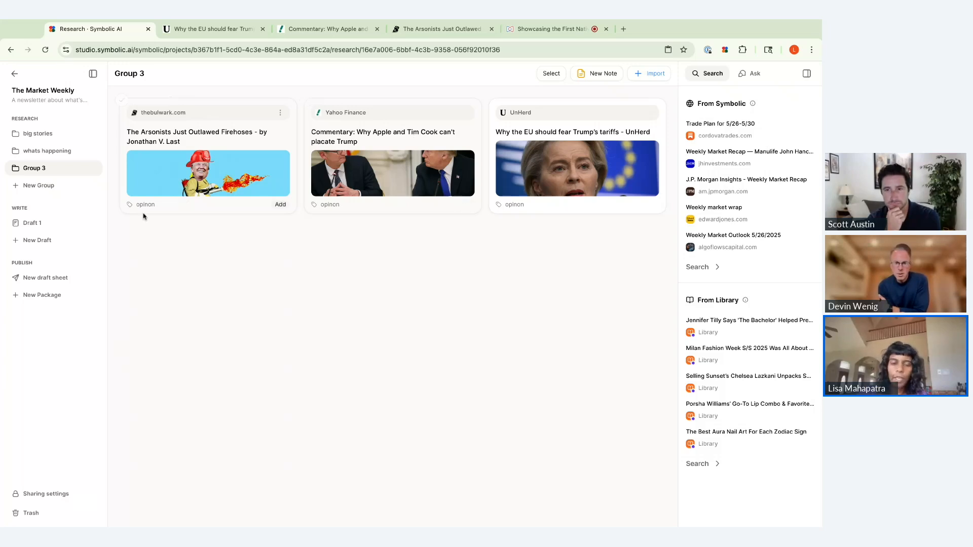
- Tag the Boeing video transcript in the whats happening group as boeing, and return to the big stories group
left_click(43, 154)
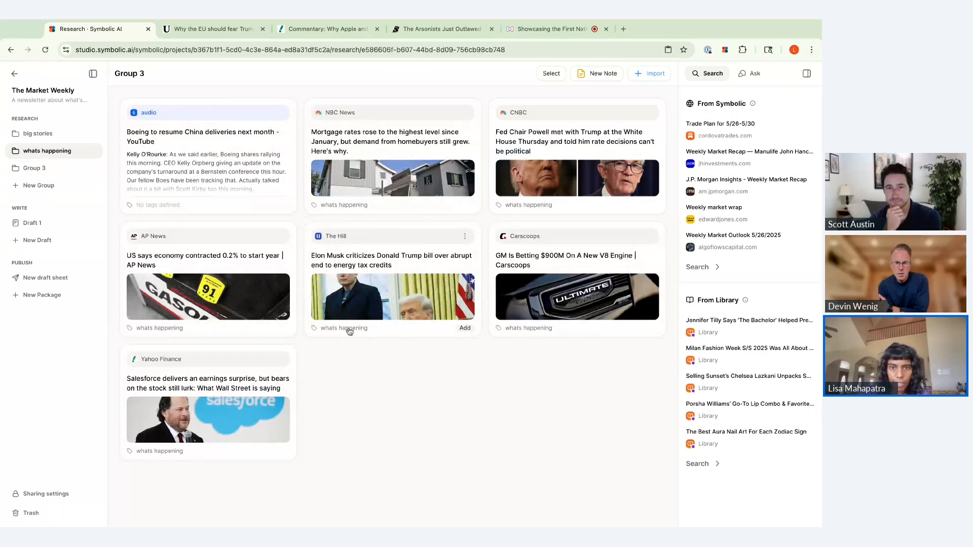
left_click(464, 205)
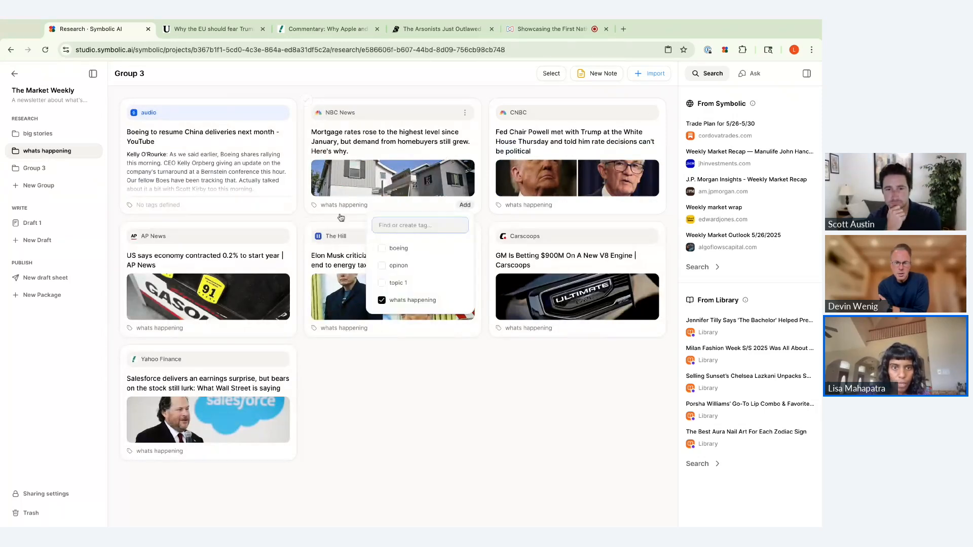
left_click(280, 205)
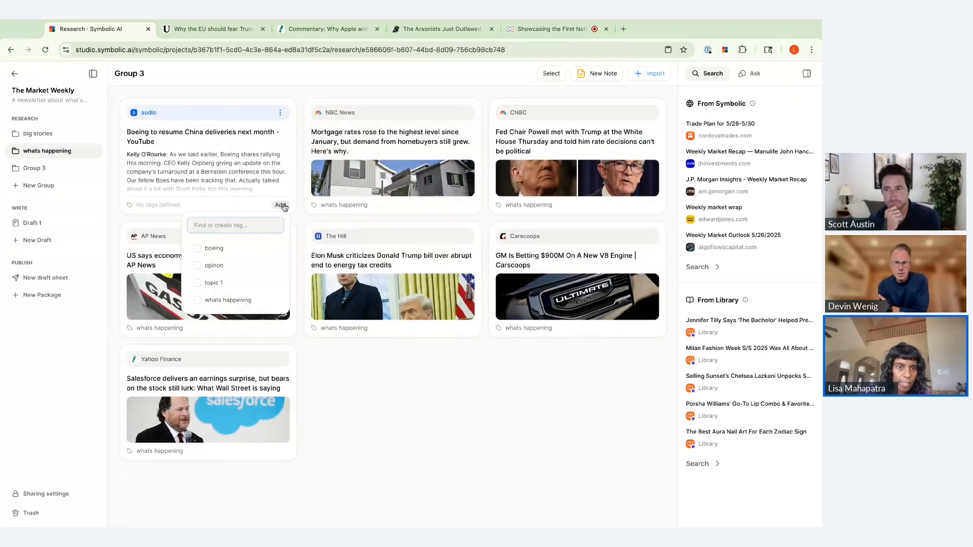
left_click(205, 248)
left_click(304, 304)
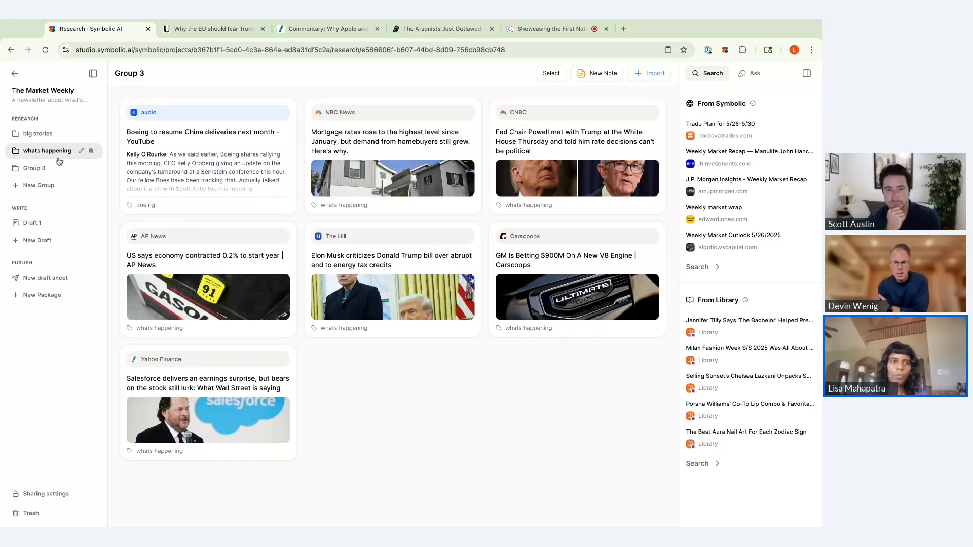
left_click(39, 138)
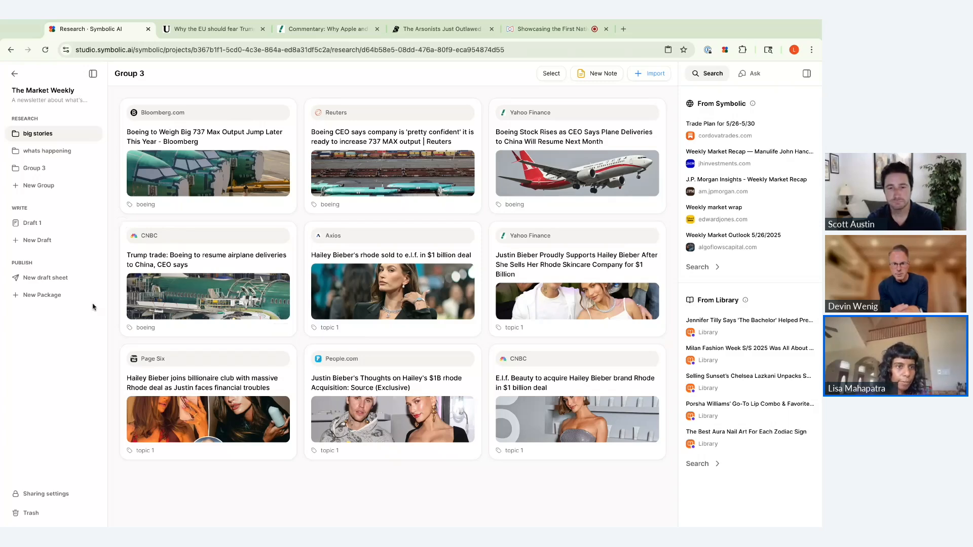
- Create a new draft and divide it into five sections
left_click(37, 240)
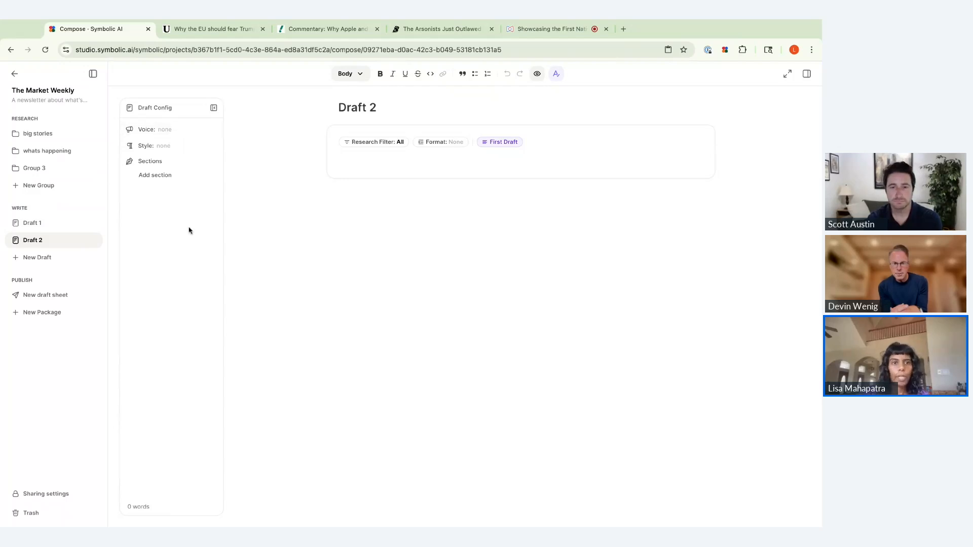
left_click(161, 176)
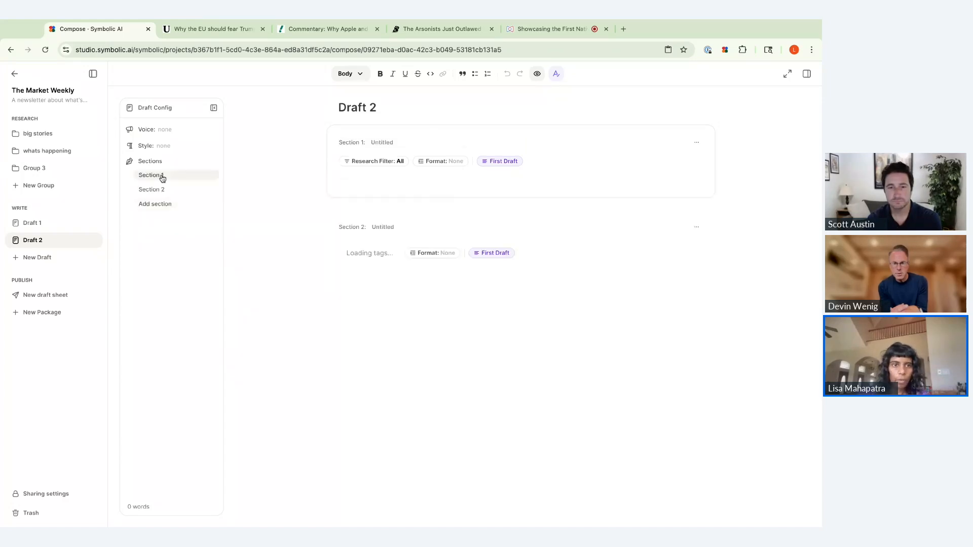
left_click(165, 206)
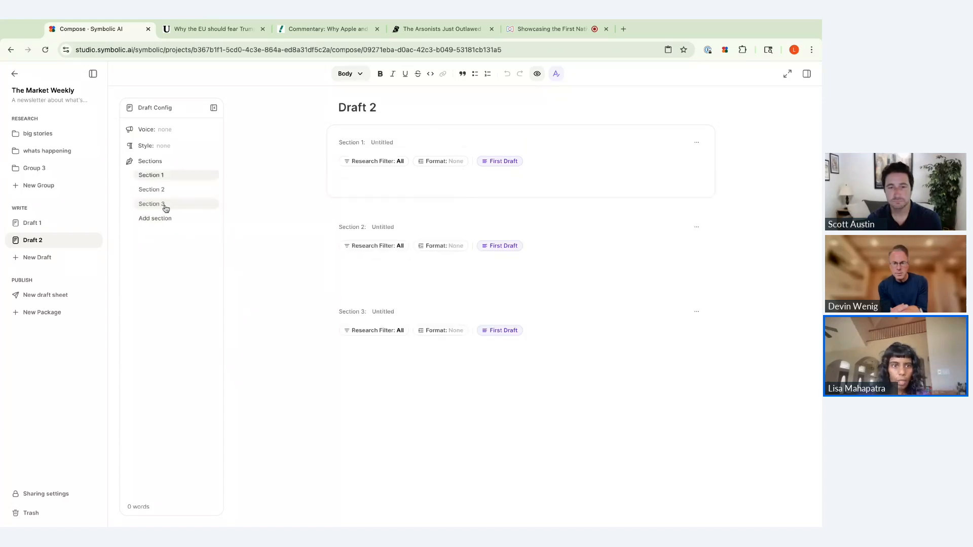
left_click(165, 219)
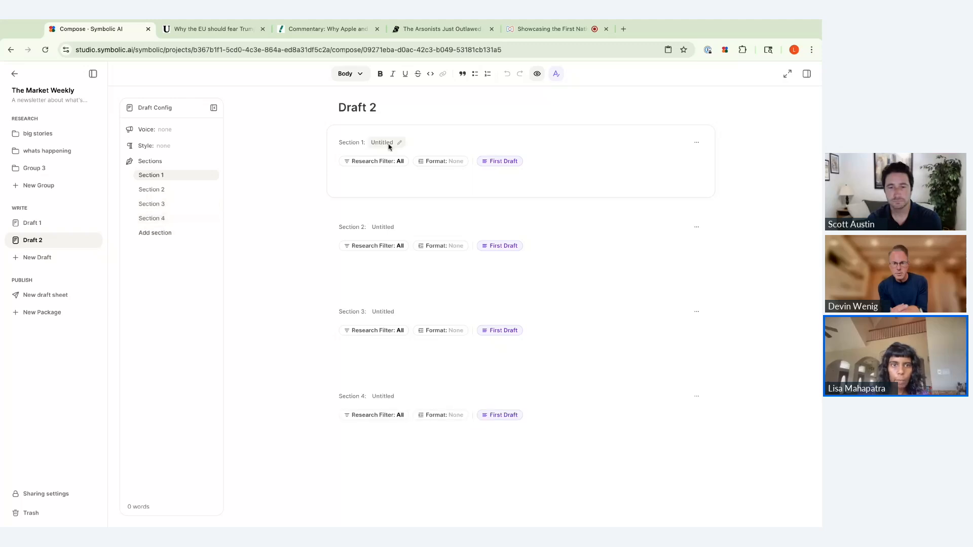
left_click(164, 237)
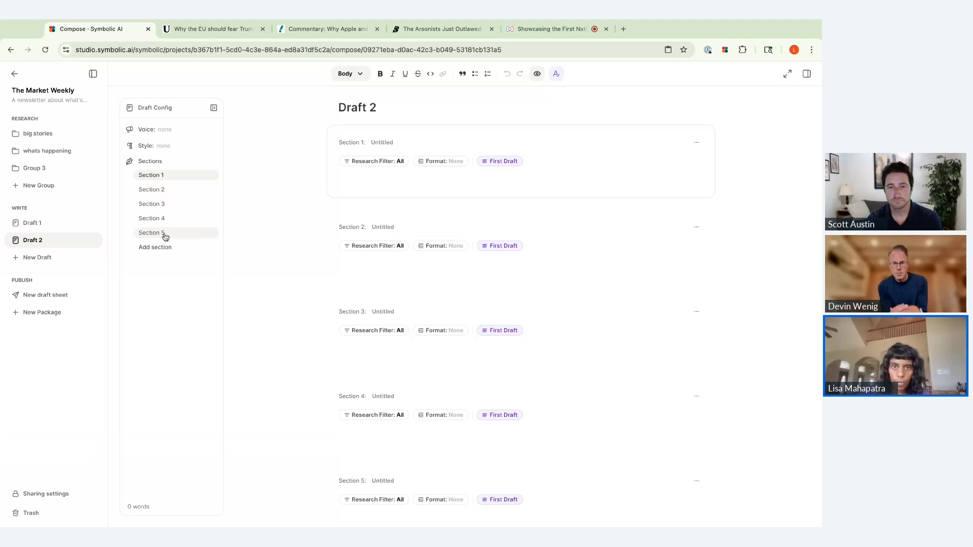
- Name the draft's first three sections Intro, Topic 1 and Topic 2
left_click(381, 143)
type("In")
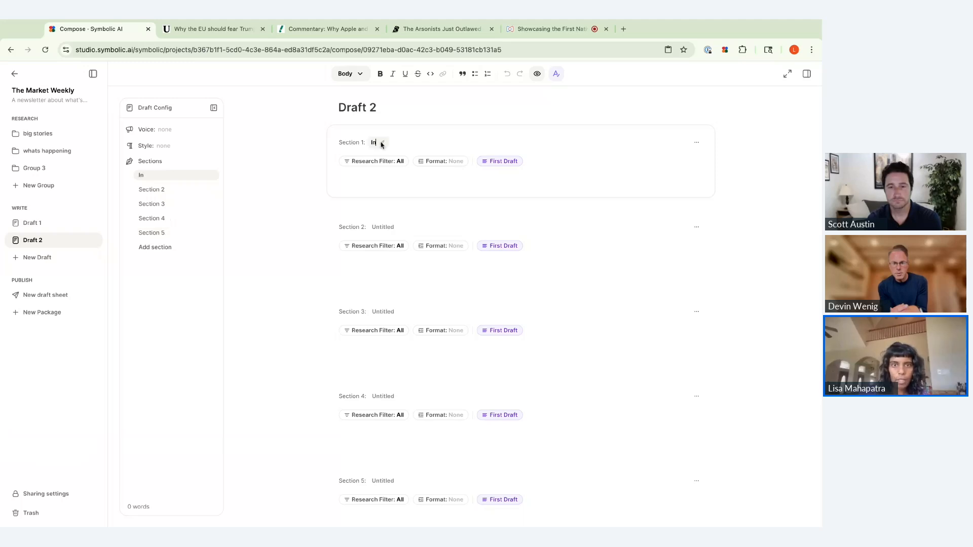
type("tro")
left_click(384, 227)
type("Topi")
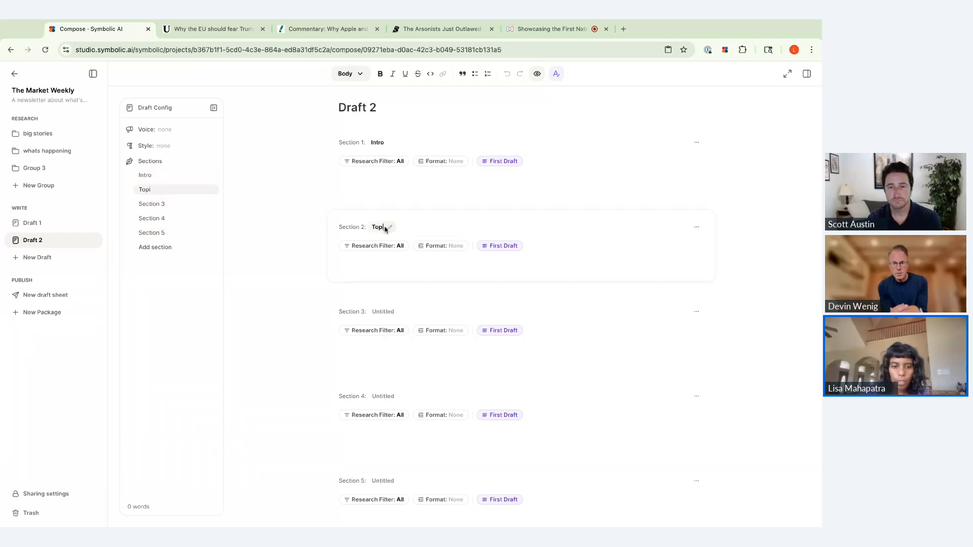
type("c 1")
left_click(388, 311)
type("Topic 2")
- Name the fourth section Opinions Worth Reading
left_click(381, 396)
type("O")
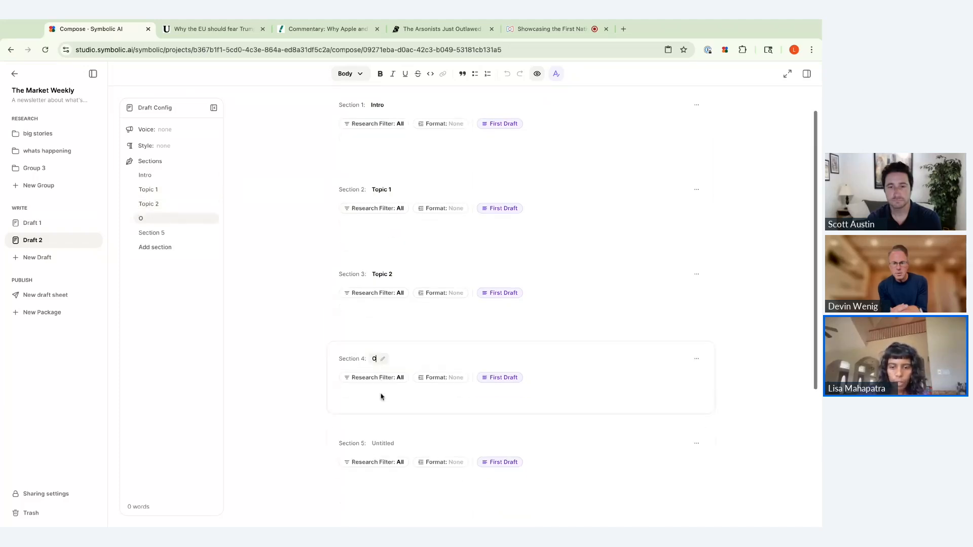
type("pinio")
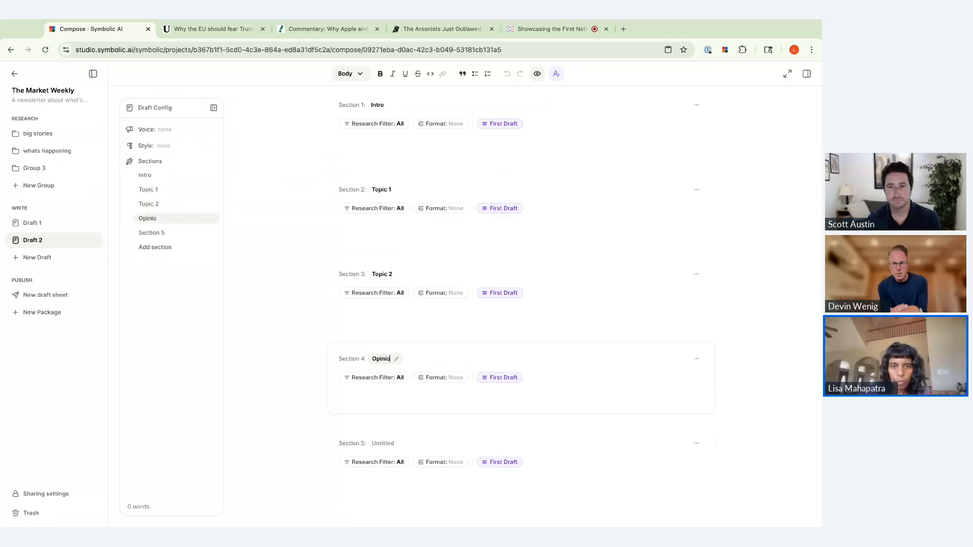
type("ns WOrth Readn")
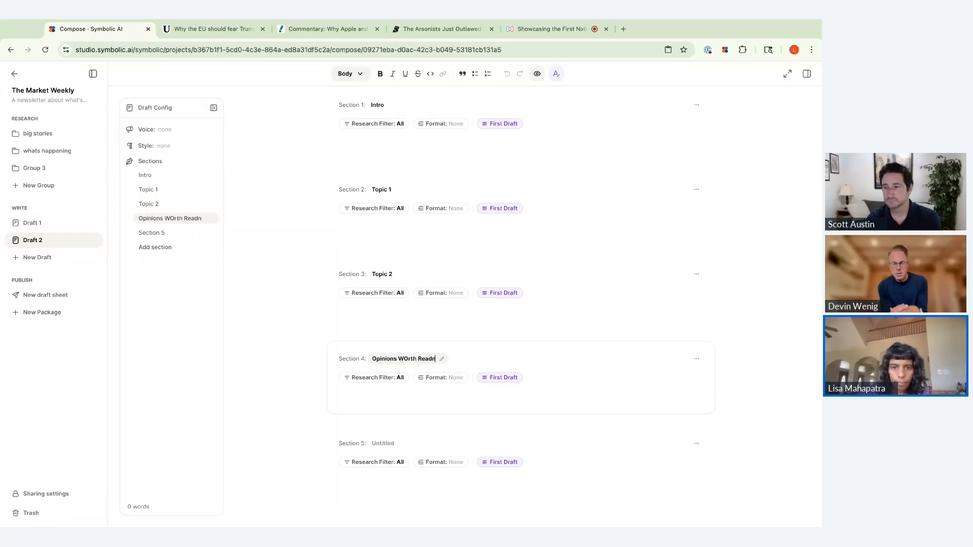
key("BackSpace")
type("ing")
left_click(398, 359)
key("Right")
key("Delete")
type("o")
- Name the draft's fifth section What's Happening
left_click(384, 444)
type("What's")
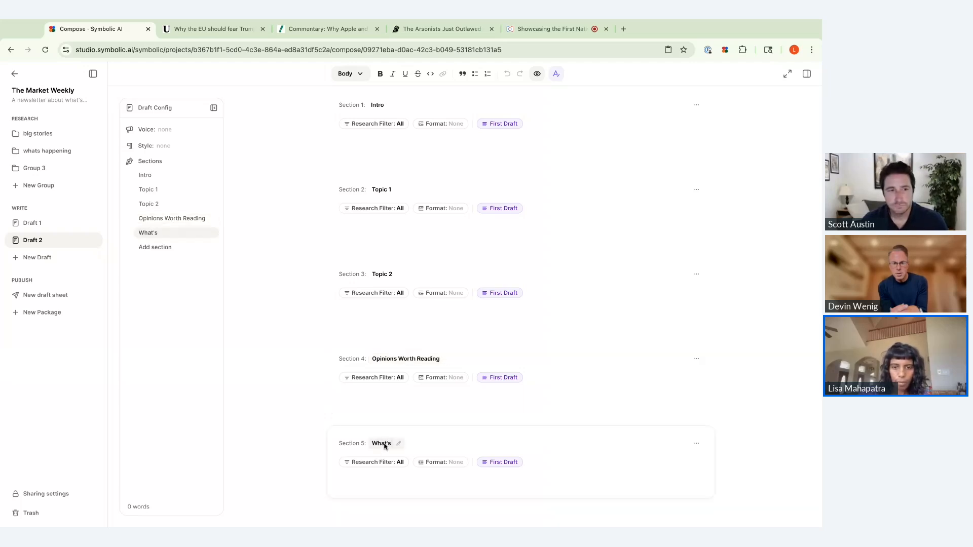
type(" Happening")
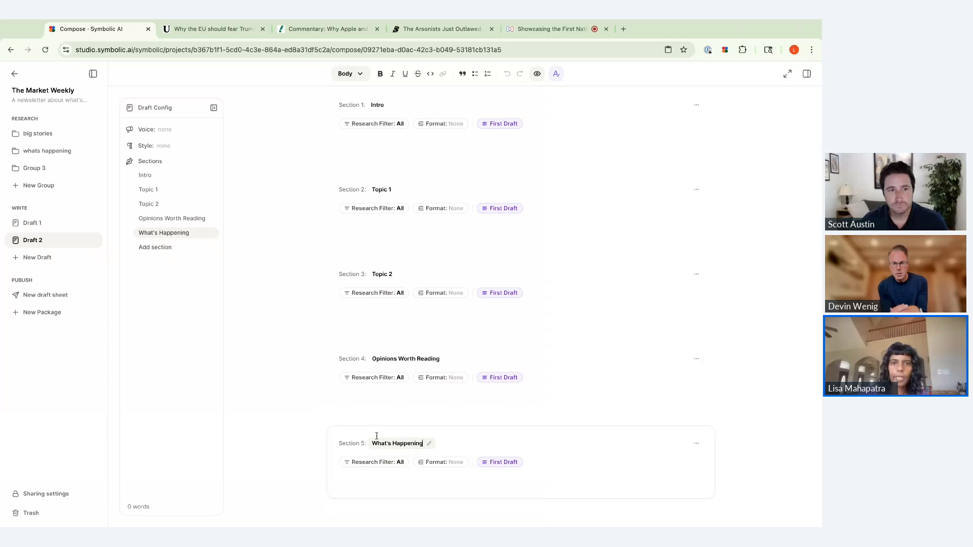
left_click(265, 171)
- Filter the research for the Topic 1 section by the topic 1 tag
scroll(374, 155, "up", 1)
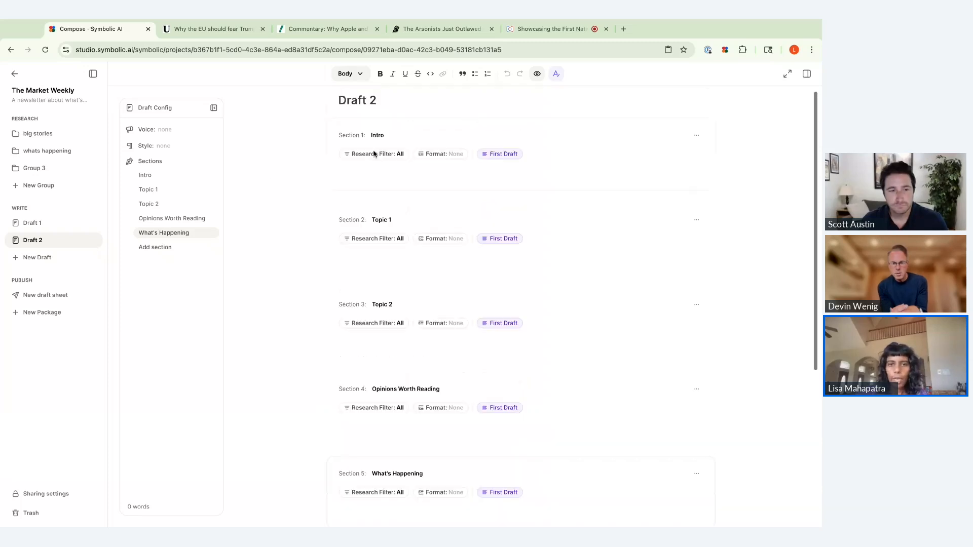
scroll(399, 226, "down", 1)
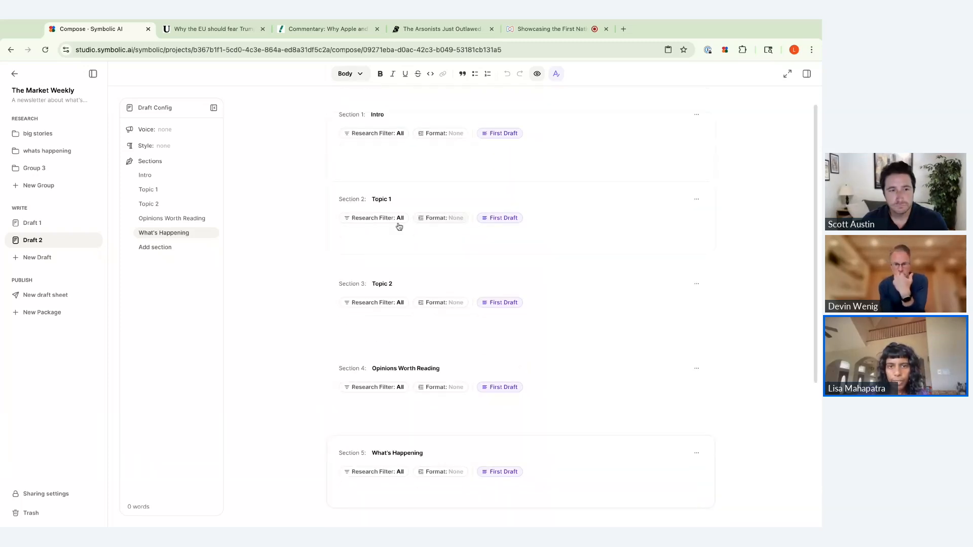
left_click(398, 225)
left_click(363, 302)
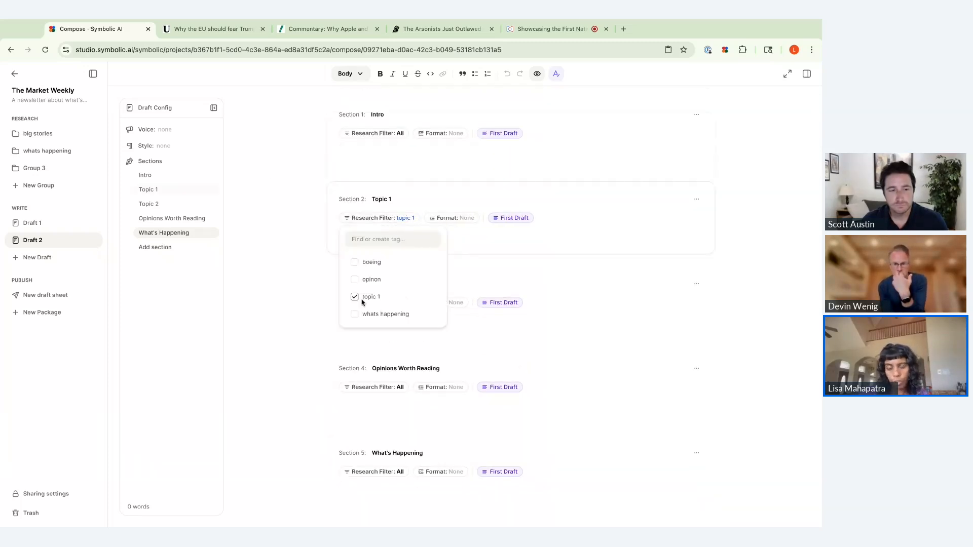
left_click(473, 250)
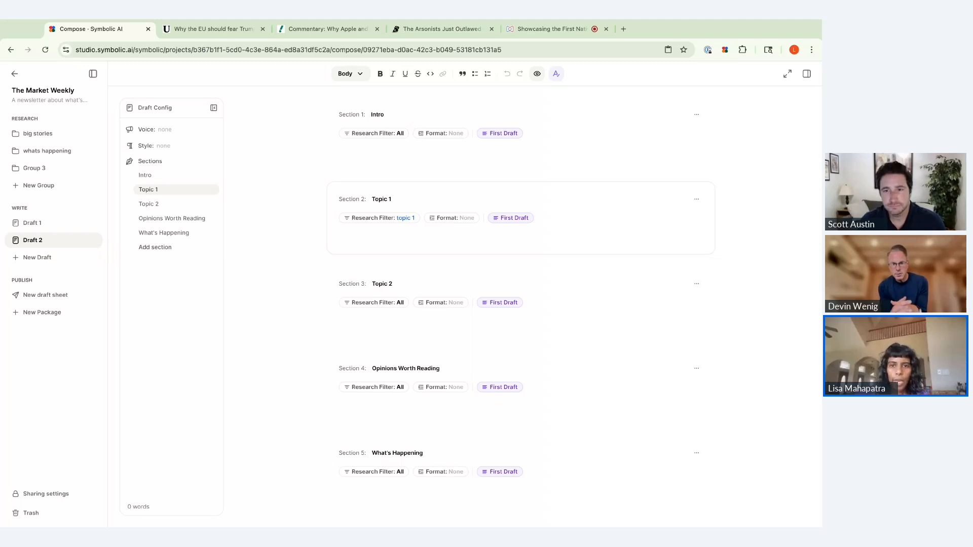
- Apply the Symbolic newsletter format preset Single Topic, Multiple Sources to the Topic 1 section
left_click(456, 218)
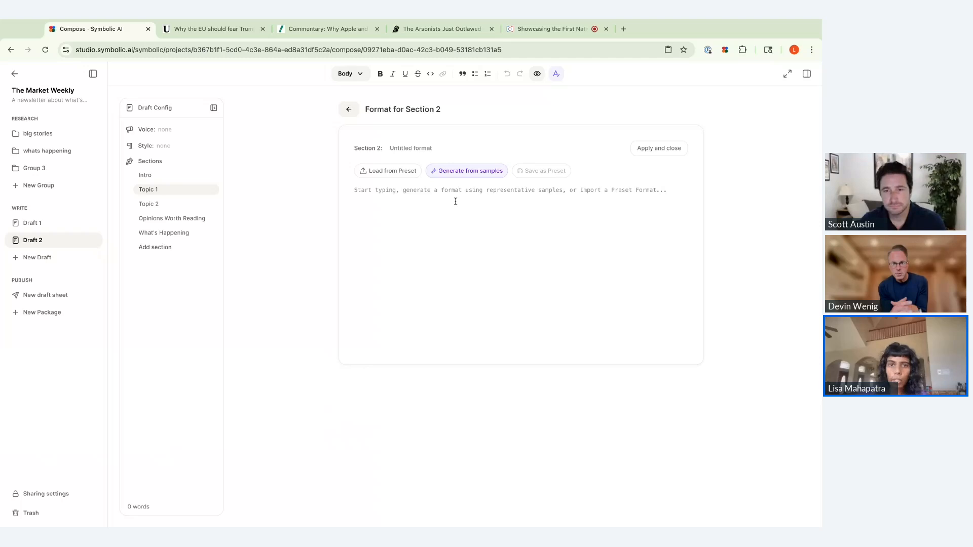
left_click(388, 172)
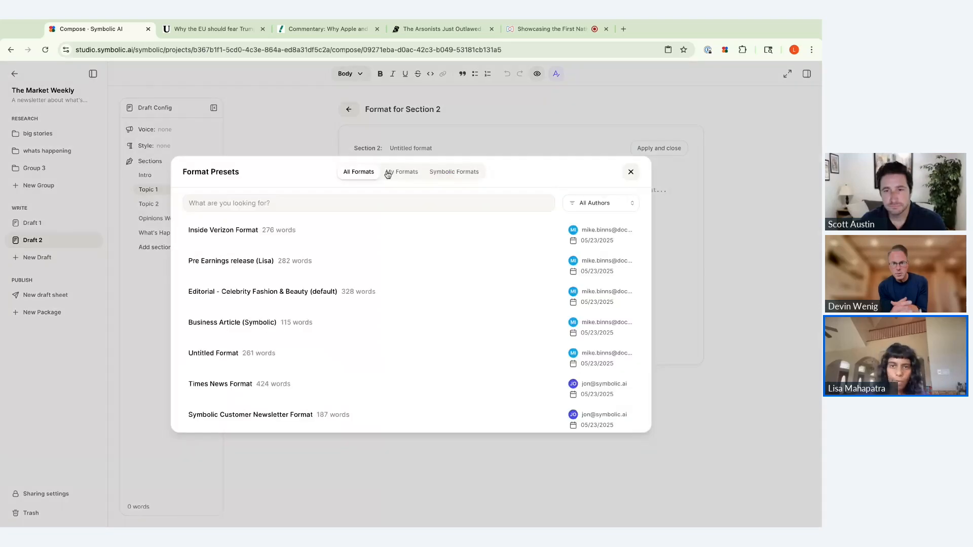
left_click(455, 172)
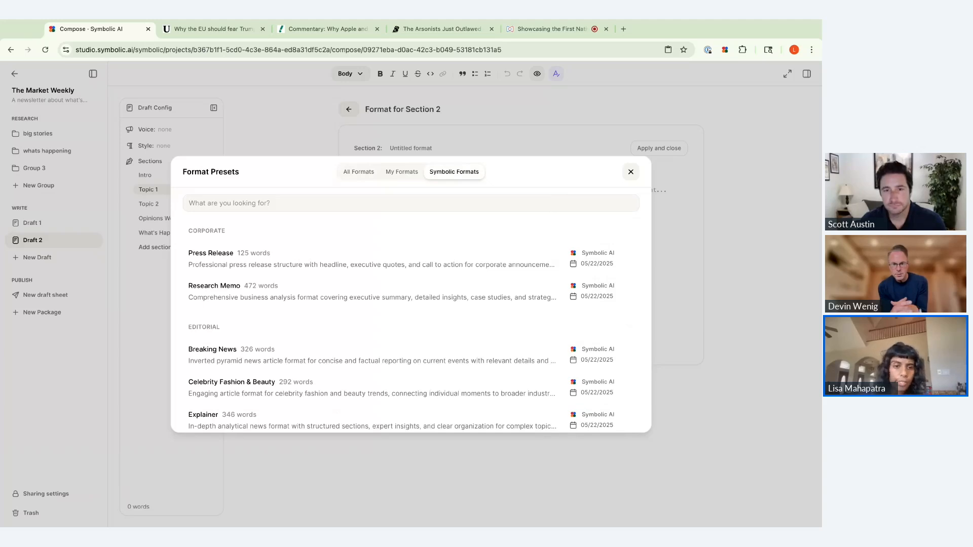
scroll(330, 285, "down", 5)
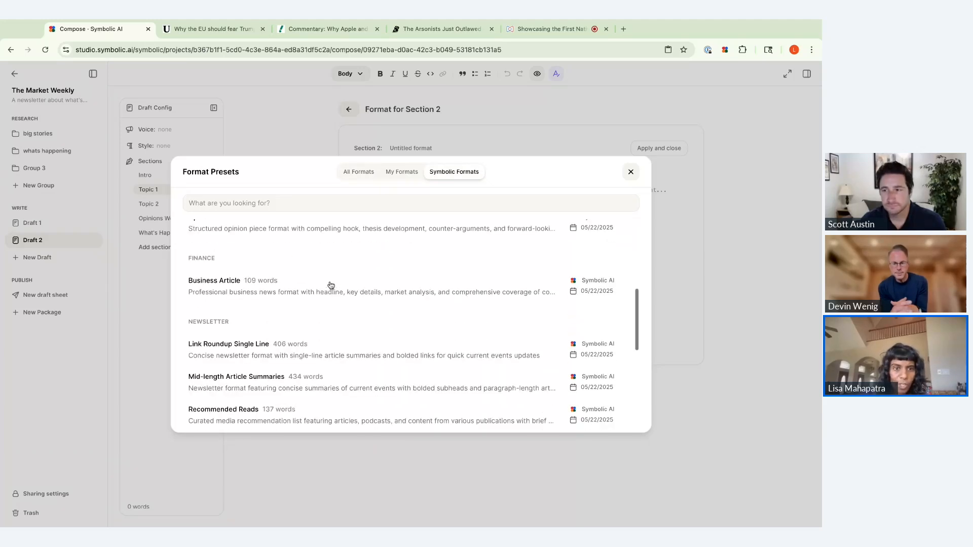
scroll(331, 285, "down", 2)
scroll(330, 285, "up", 2)
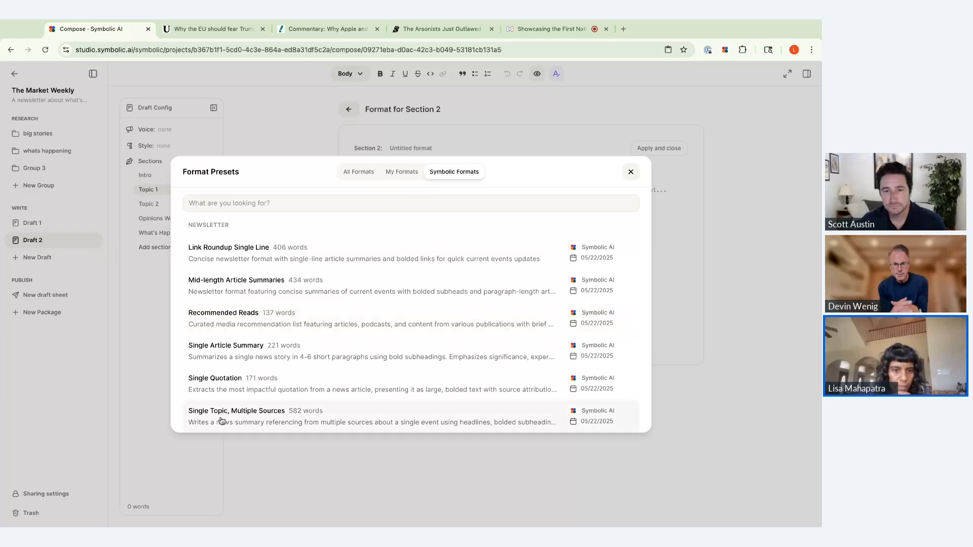
left_click(274, 419)
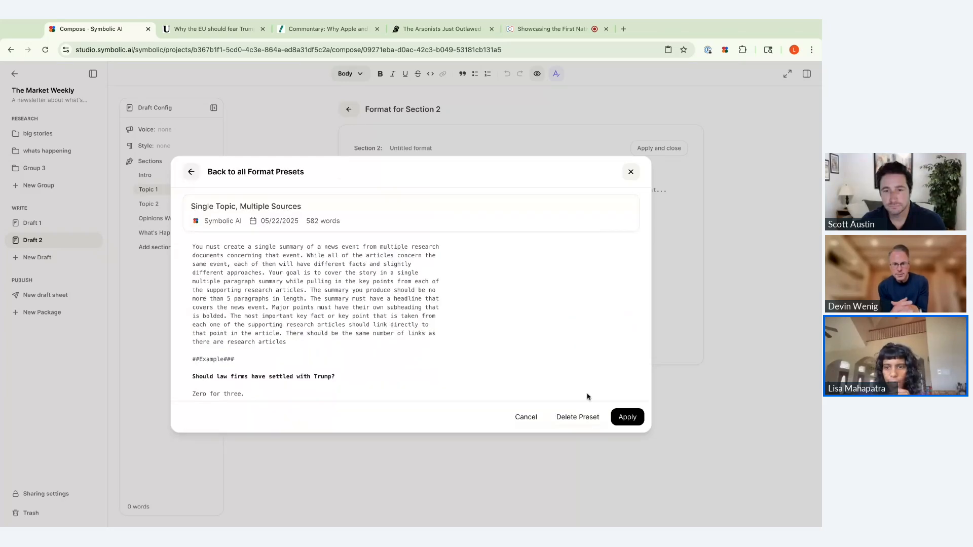
left_click(626, 419)
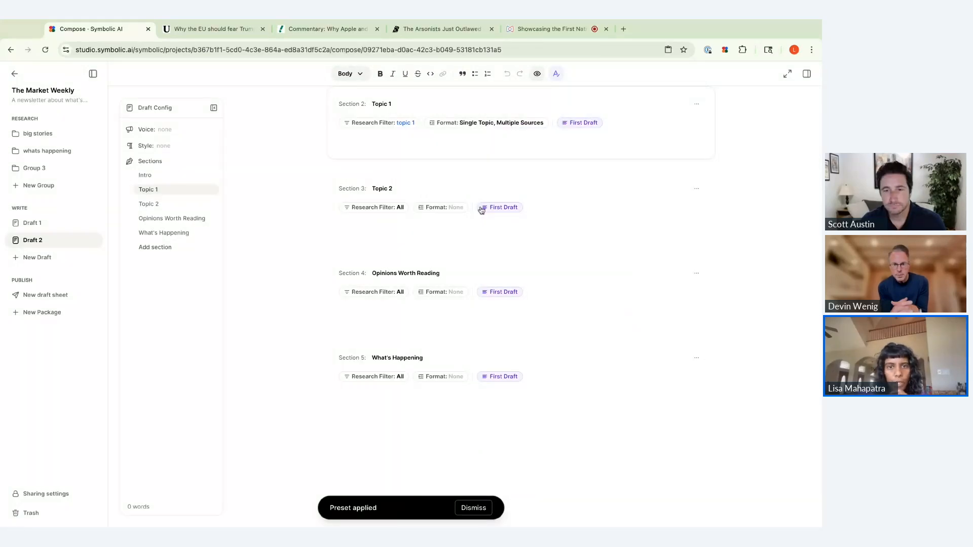
- Filter the Topic 2 section's research by the boeing tag and apply the Single Topic, Multiple Sources format preset
left_click(390, 208)
left_click(368, 253)
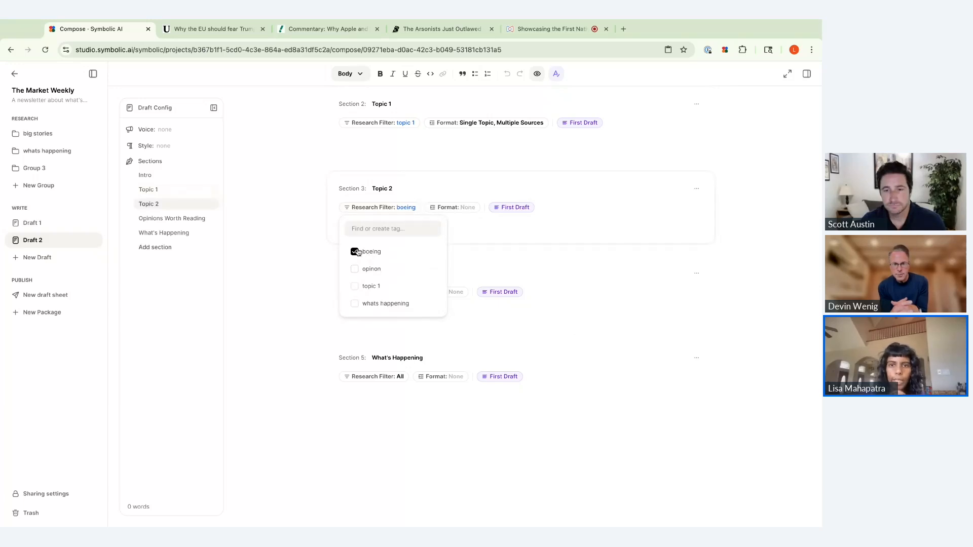
left_click(453, 207)
left_click(396, 171)
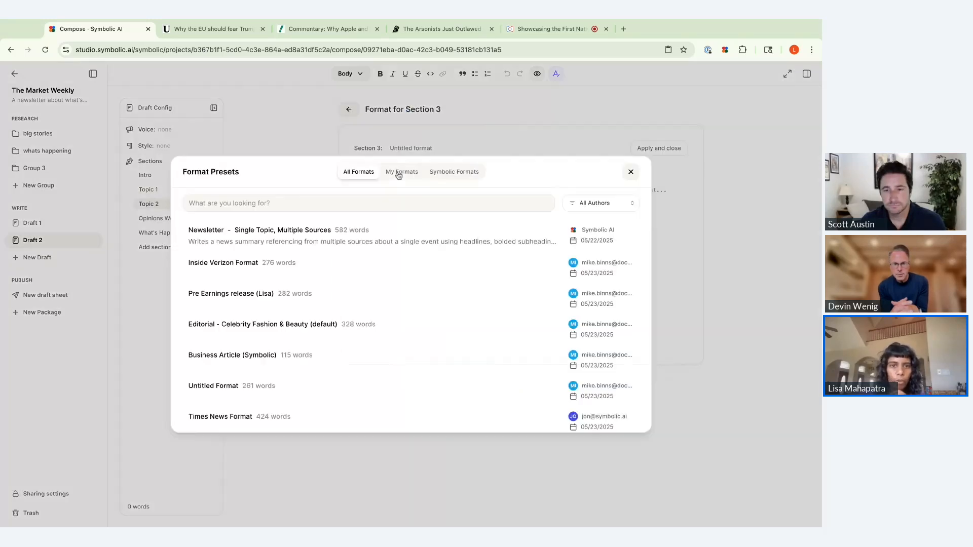
left_click(303, 237)
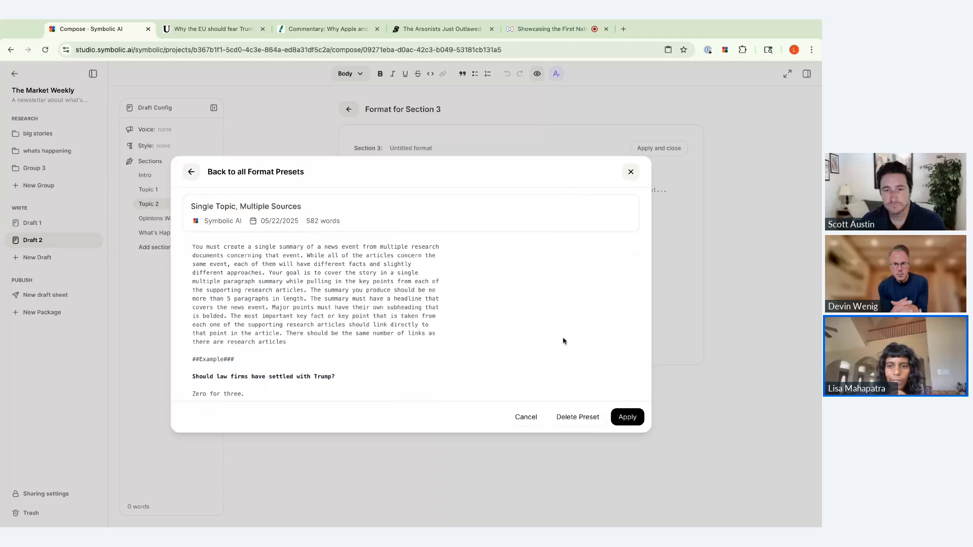
left_click(628, 416)
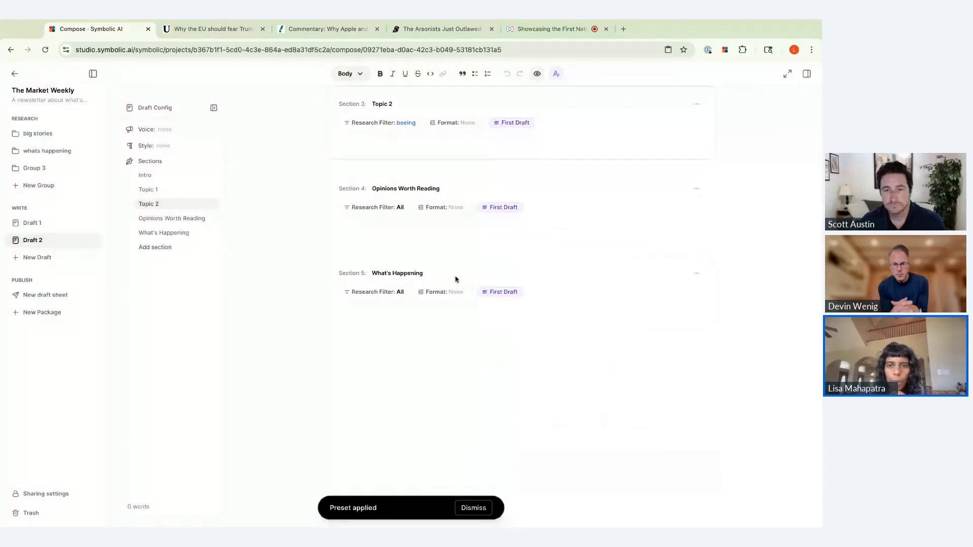
- Filter the Opinions Worth Reading section's research by the opinon tag and apply the Symbolic format preset Recommended Reads
left_click(395, 238)
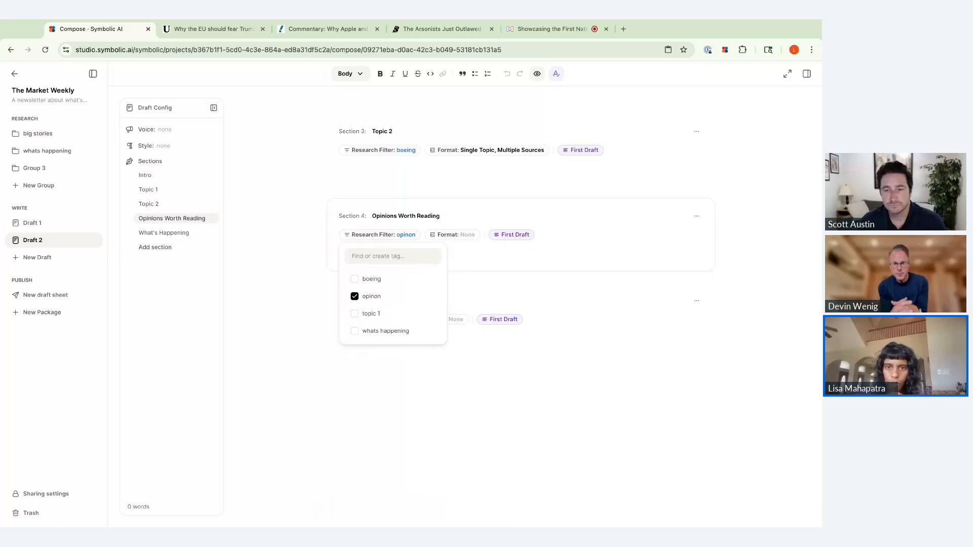
left_click(465, 256)
left_click(454, 235)
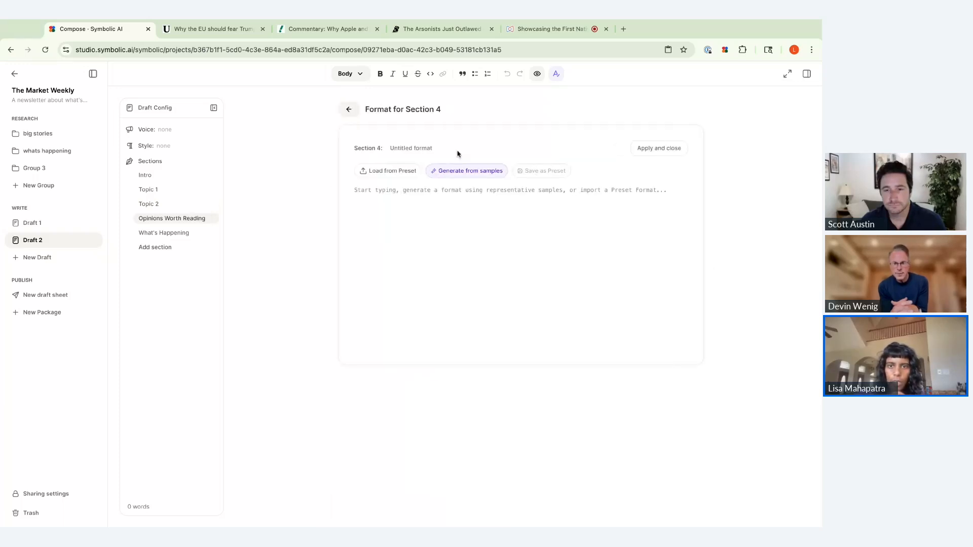
left_click(387, 171)
left_click(454, 171)
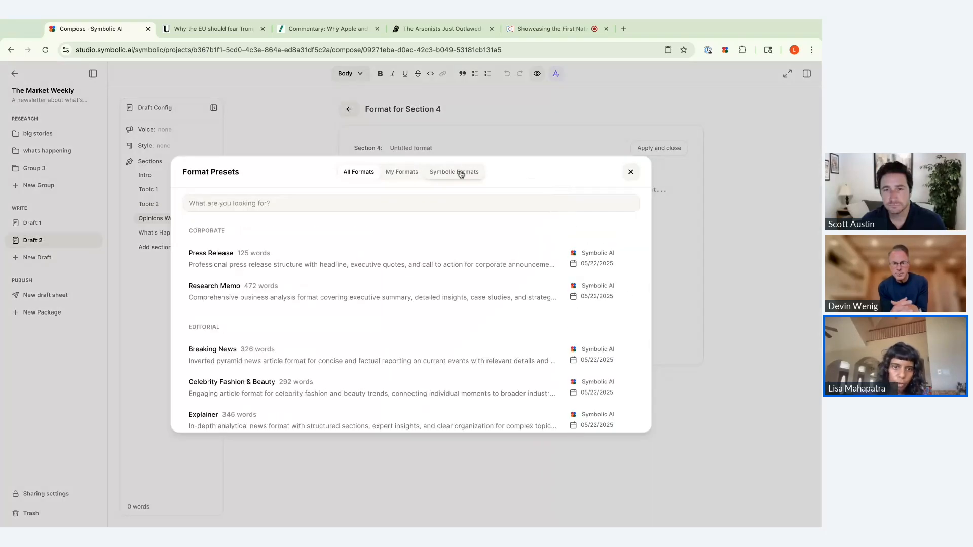
scroll(318, 322, "down", 1)
scroll(318, 322, "down", 5)
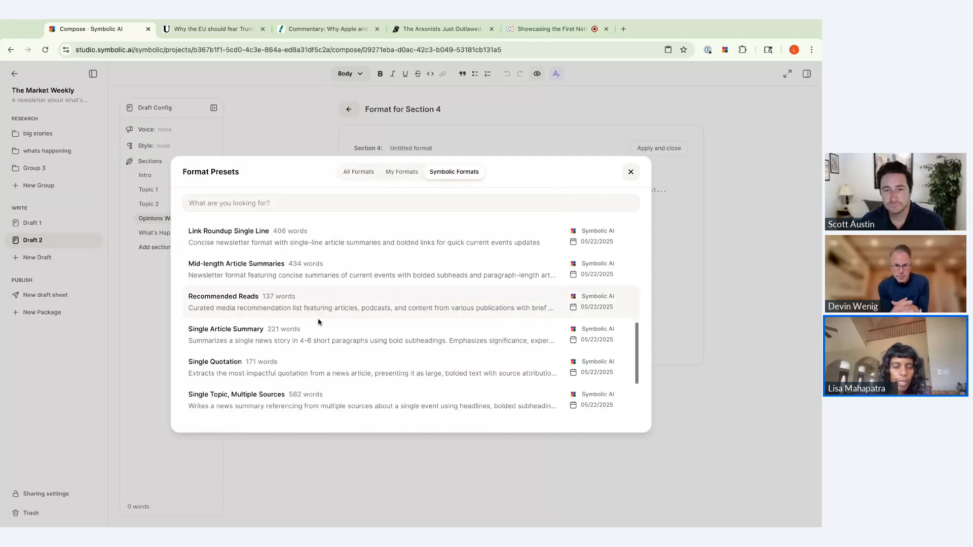
left_click(257, 310)
left_click(627, 417)
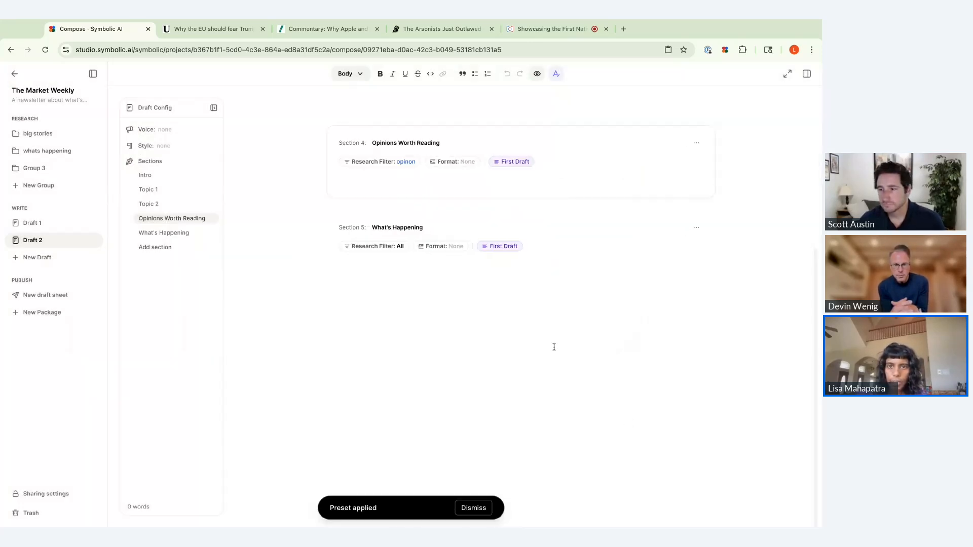
- In the Opinions Worth Reading section's format, put the title on its own line, change it to Opinions Worth Reading, and apply the edit
left_click(467, 163)
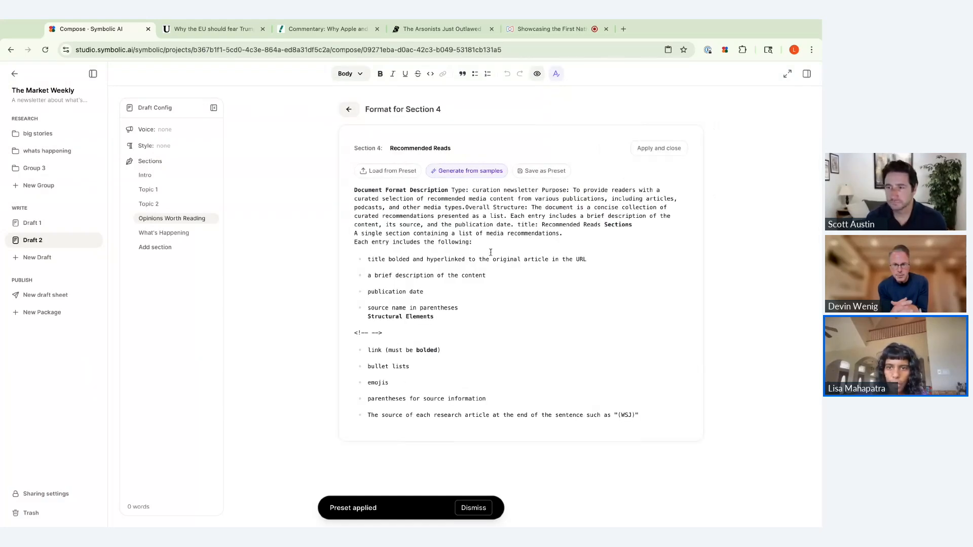
left_click(517, 225)
key("Return")
key("Return")
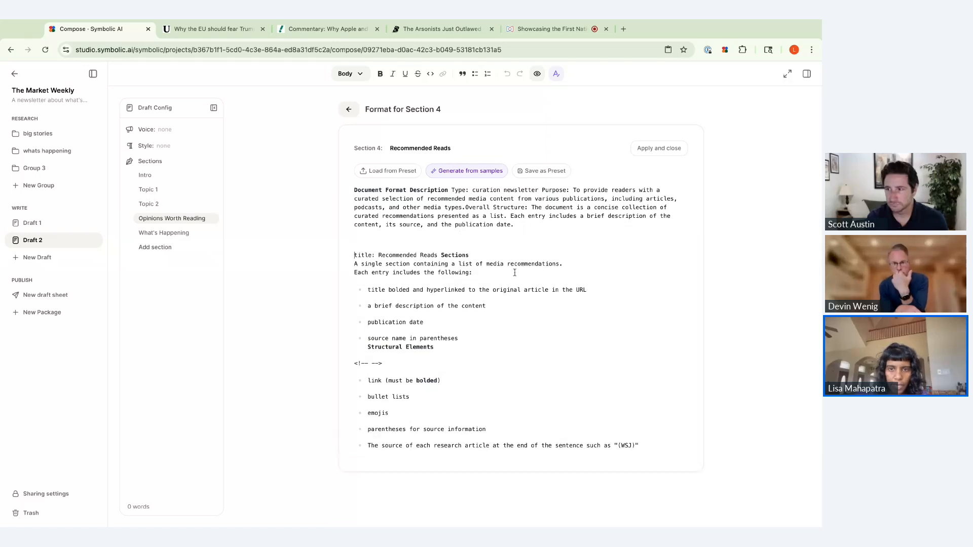
left_click(444, 255)
key("Return")
left_click_drag(446, 257, 379, 255)
type("Opinions Worth Re")
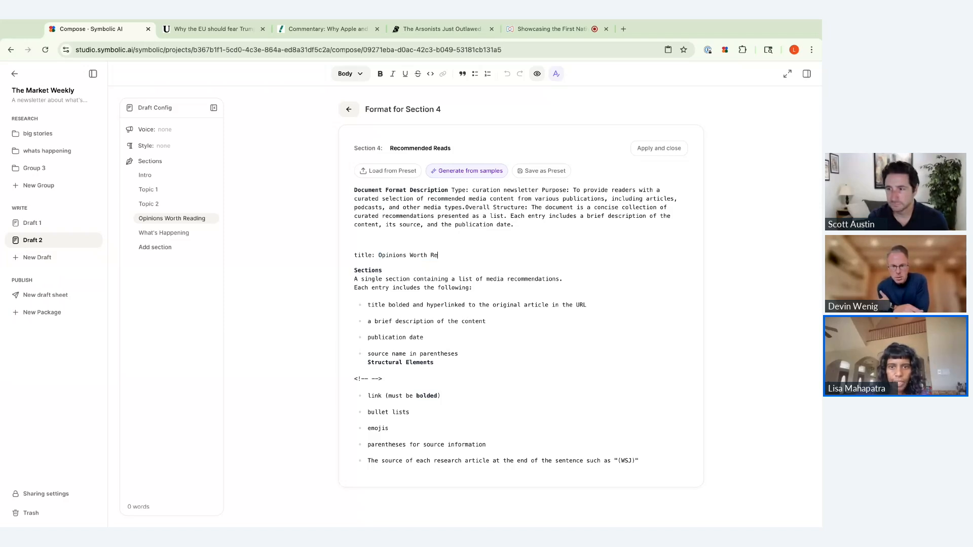
type("ading")
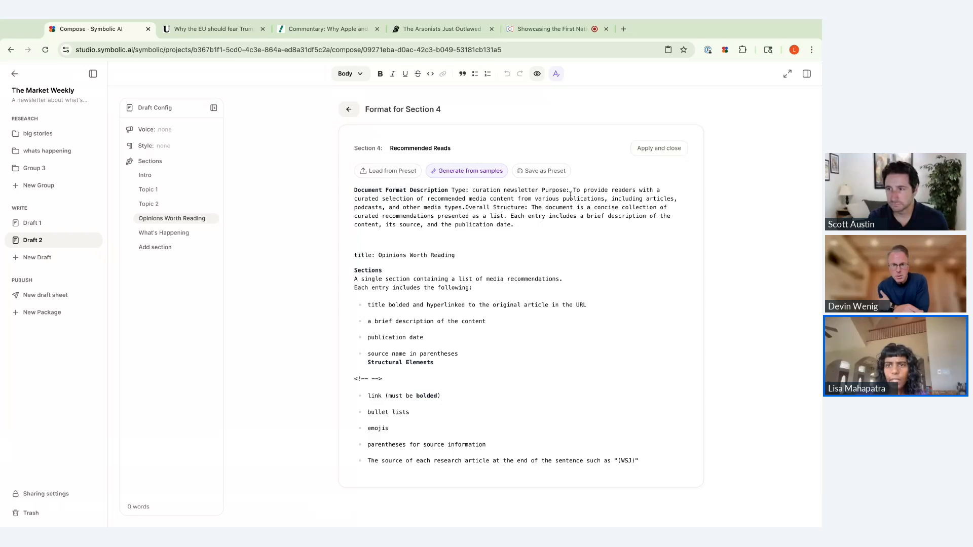
left_click(654, 149)
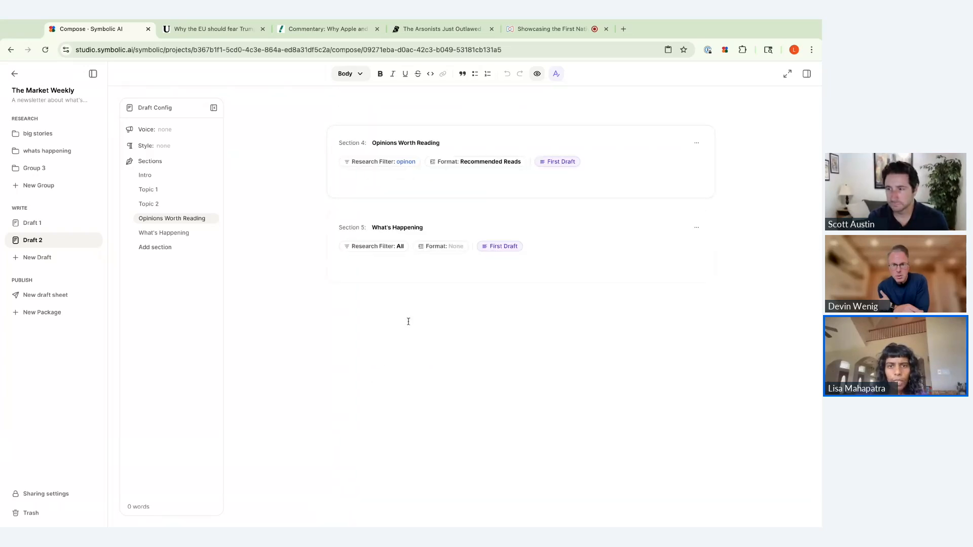
- Filter the What's Happening section's research by the whats happening tag and apply the Symbolic format preset Link Roundup Single Line
left_click(376, 248)
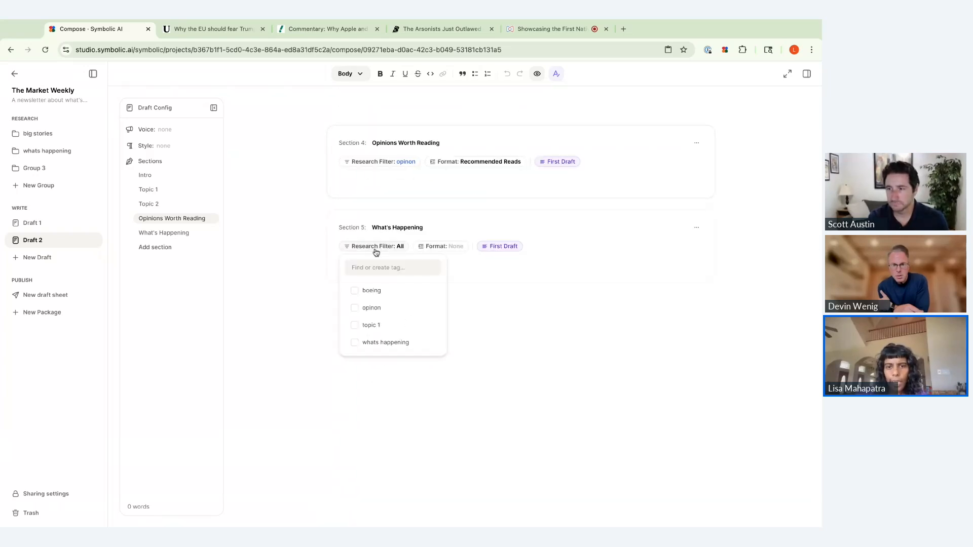
left_click(383, 346)
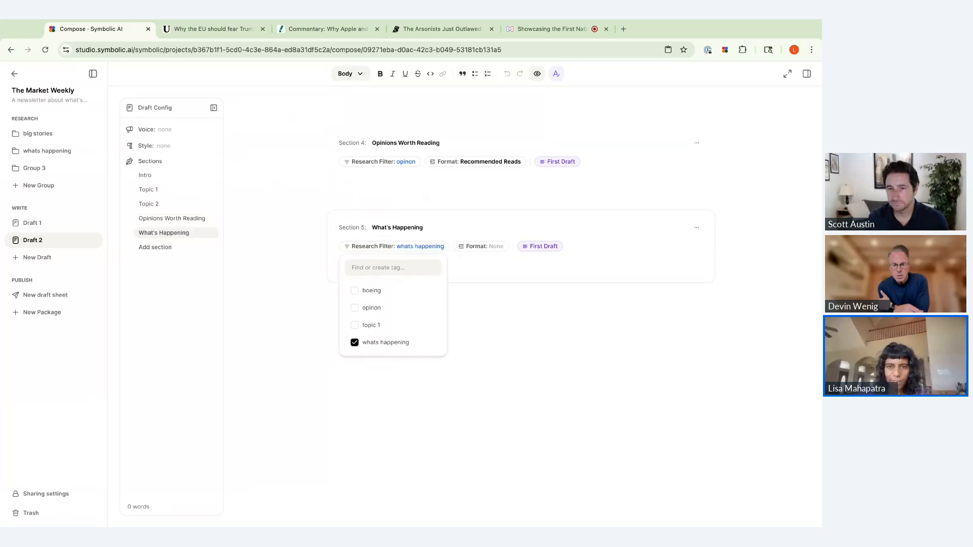
left_click(483, 246)
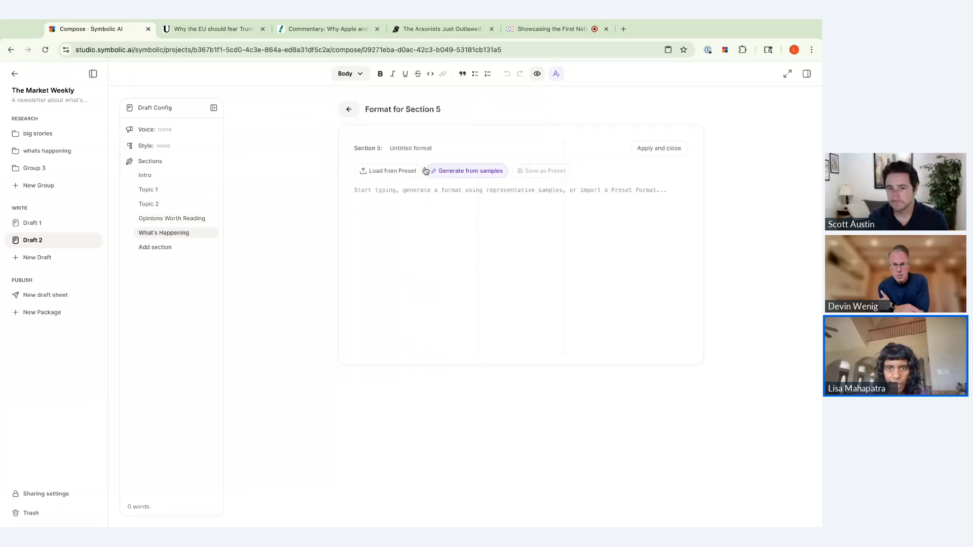
left_click(391, 170)
left_click(454, 172)
scroll(278, 343, "down", 5)
scroll(278, 344, "down", 2)
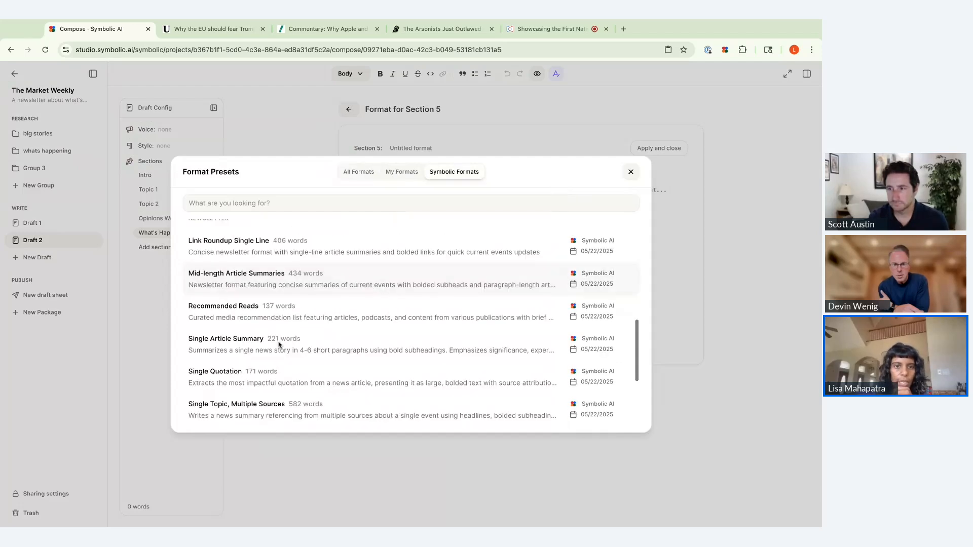
scroll(279, 344, "up", 1)
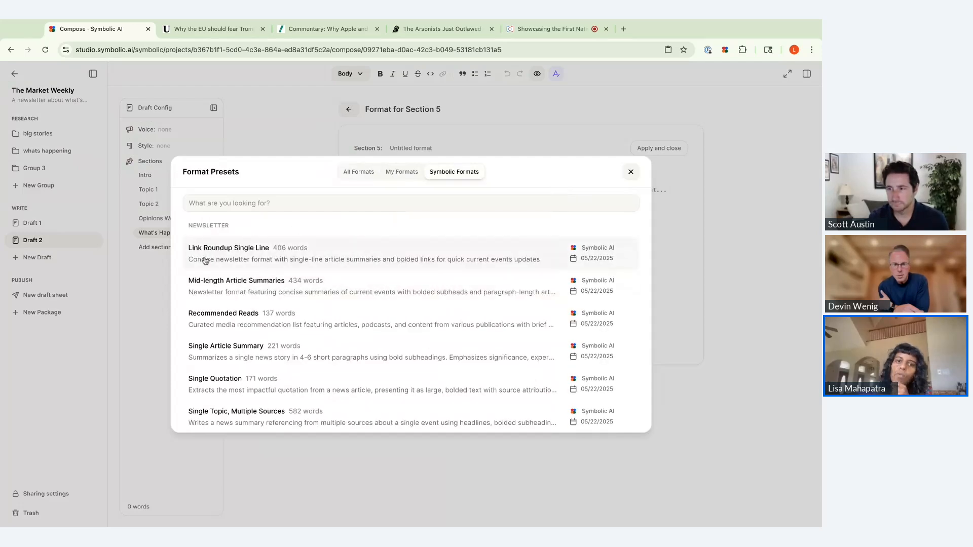
left_click(299, 260)
left_click(636, 414)
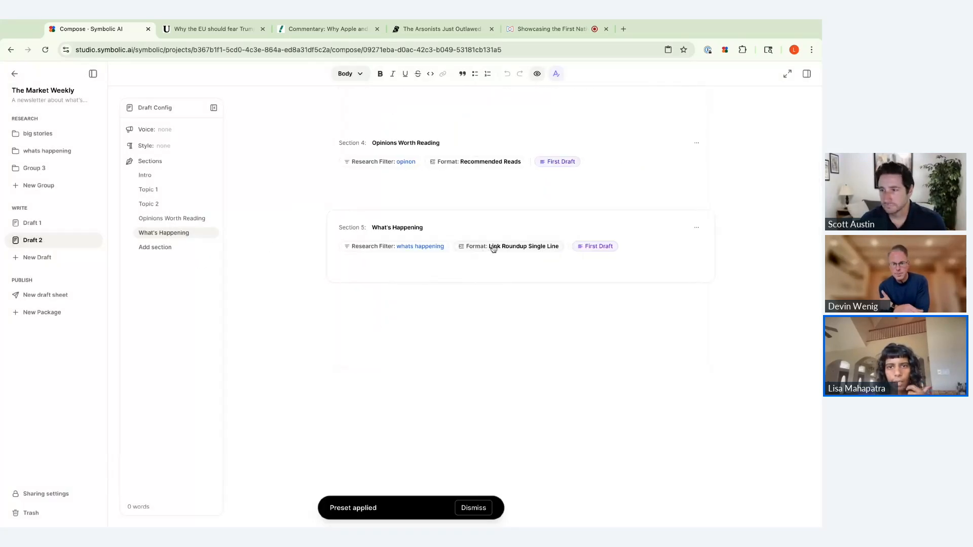
- In the What's Happening section's format, change the title named in the Sections instructions to What's Happening
left_click(493, 248)
scroll(446, 248, "up", 1)
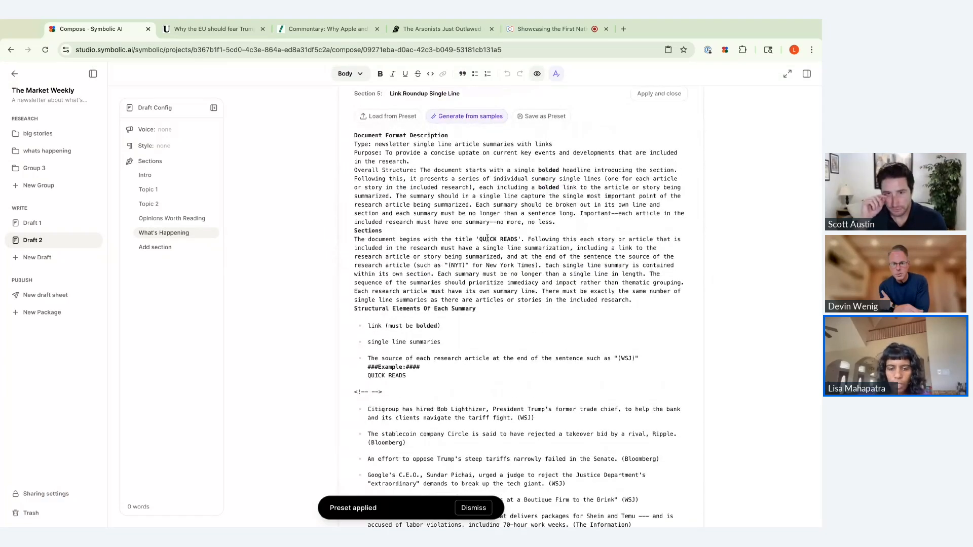
left_click_drag(480, 239, 518, 239)
type("What's Happening")
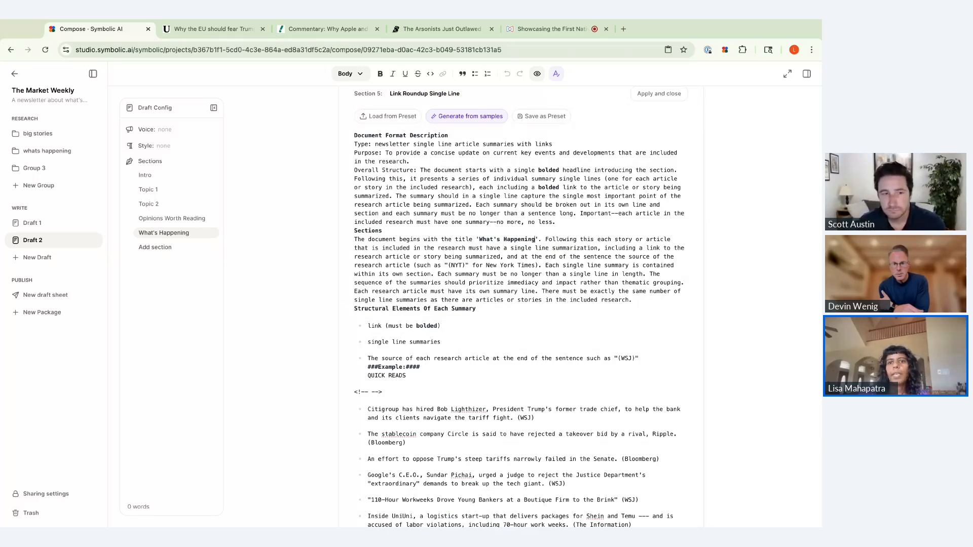
- Apply the What's Happening format edit and save it as the preset Link Roundup Single Line - what's happening
scroll(664, 127, "up", 1)
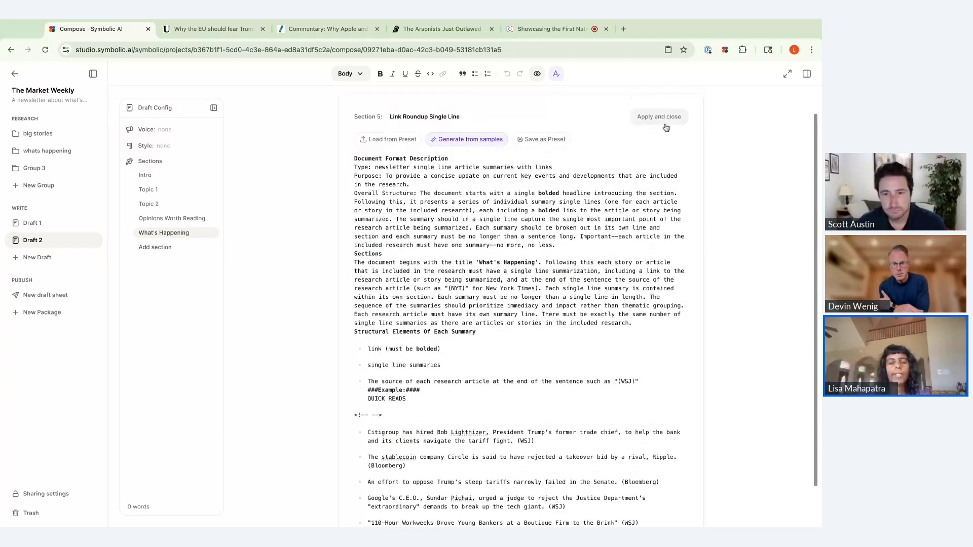
left_click(664, 124)
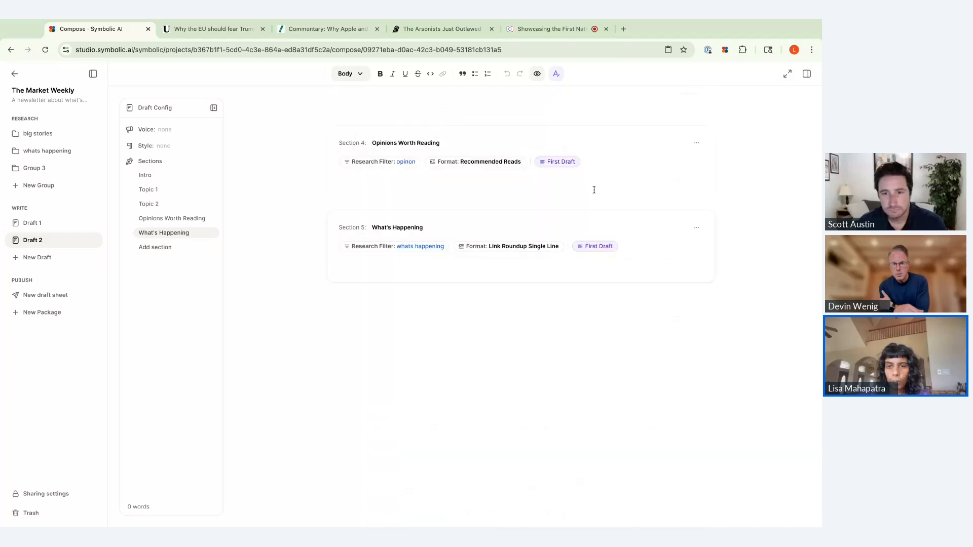
left_click(538, 248)
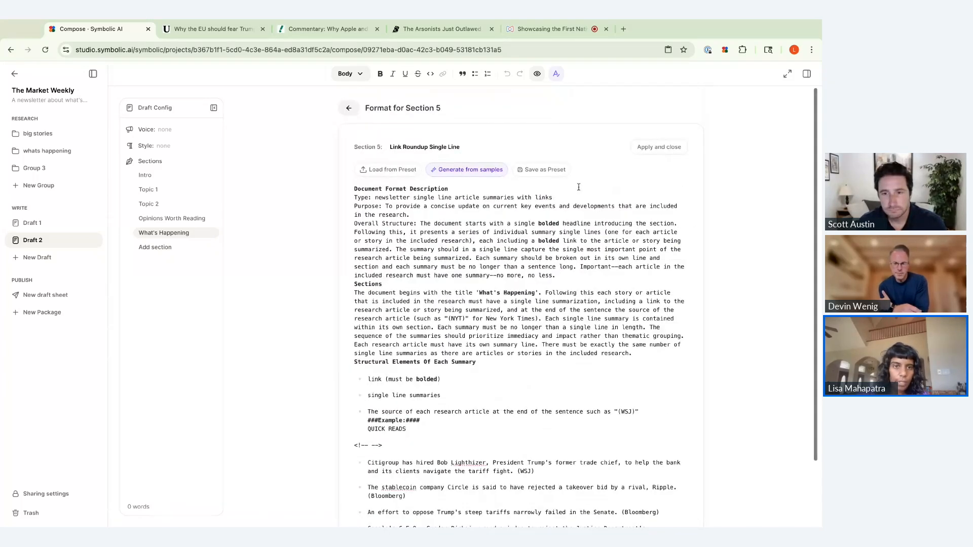
left_click(541, 169)
type("- what's happening")
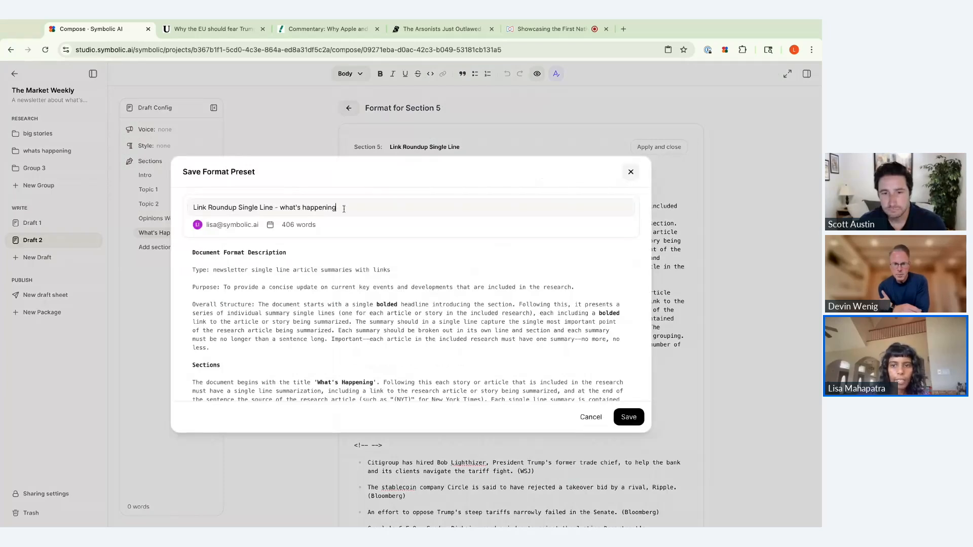
left_click(627, 419)
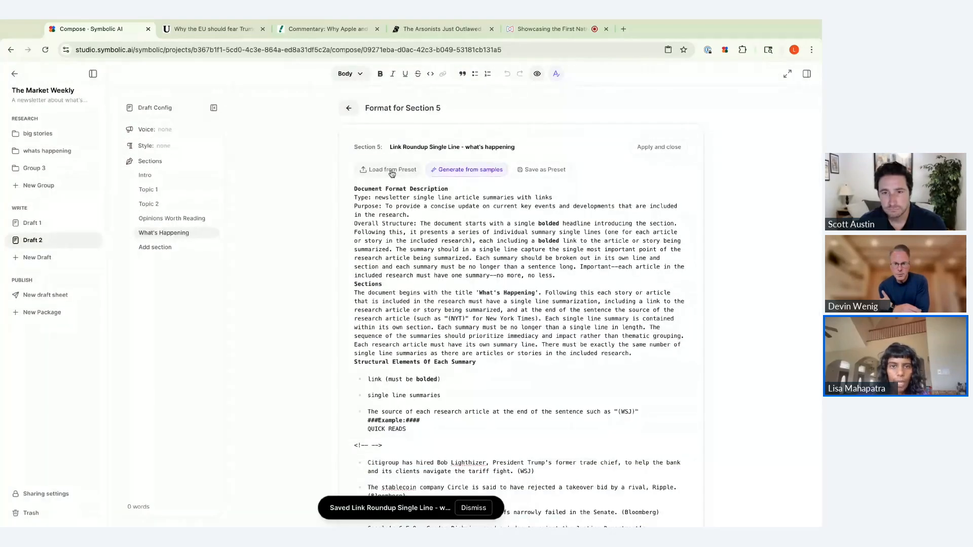
- Look over the list of personally saved format presets, close it, and return to the draft
left_click(391, 170)
left_click(385, 174)
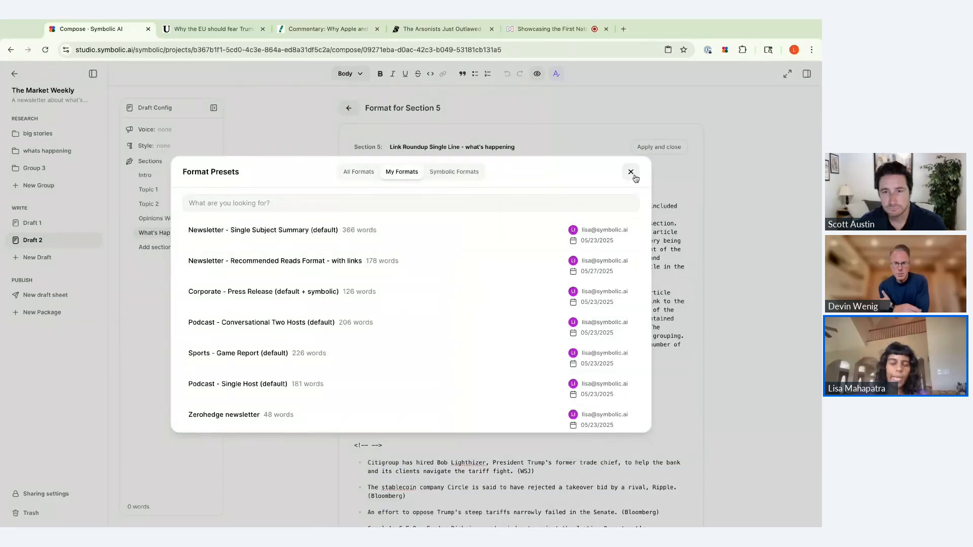
left_click(631, 172)
left_click(349, 108)
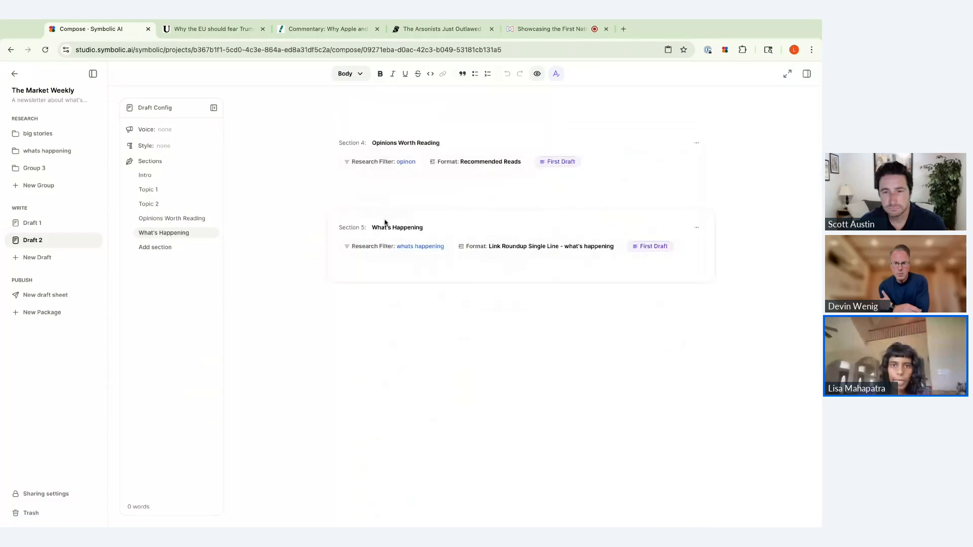
- Set the draft's voice to the Symbolic preset Authoritative Expert Voice from the Finance group
scroll(385, 223, "up", 5)
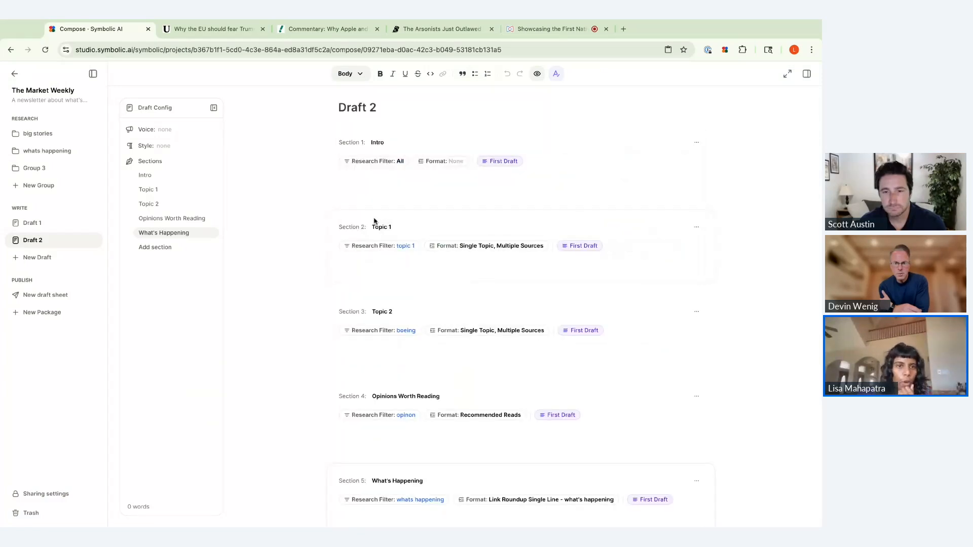
left_click(161, 131)
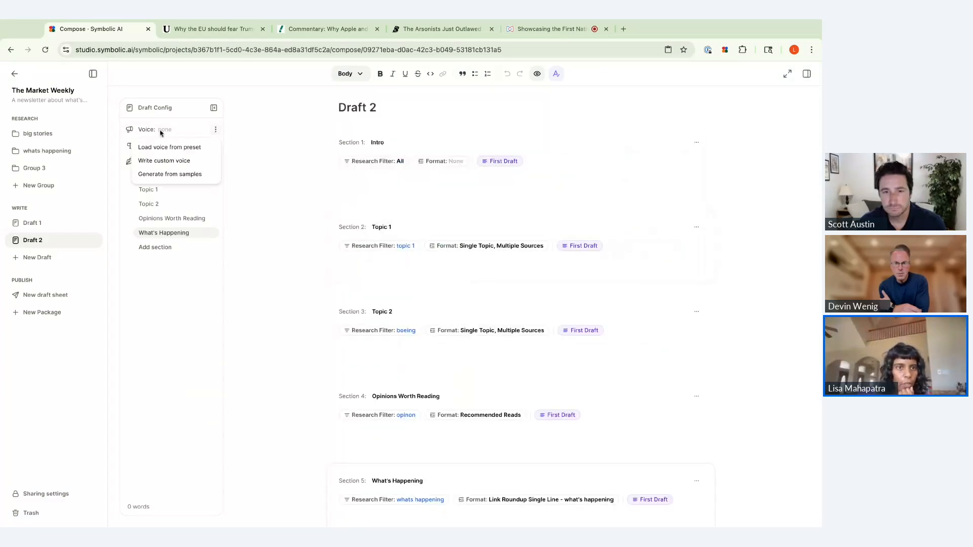
left_click(164, 147)
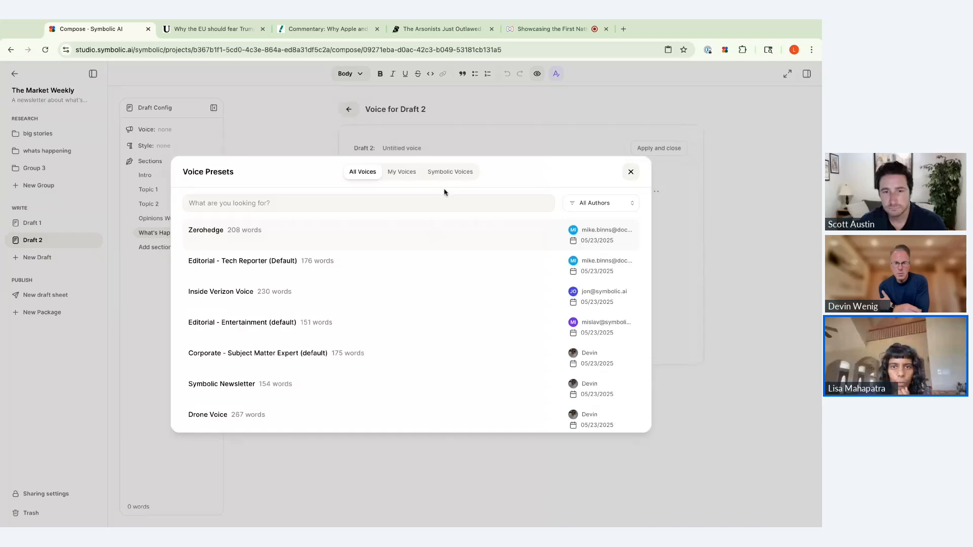
left_click(450, 172)
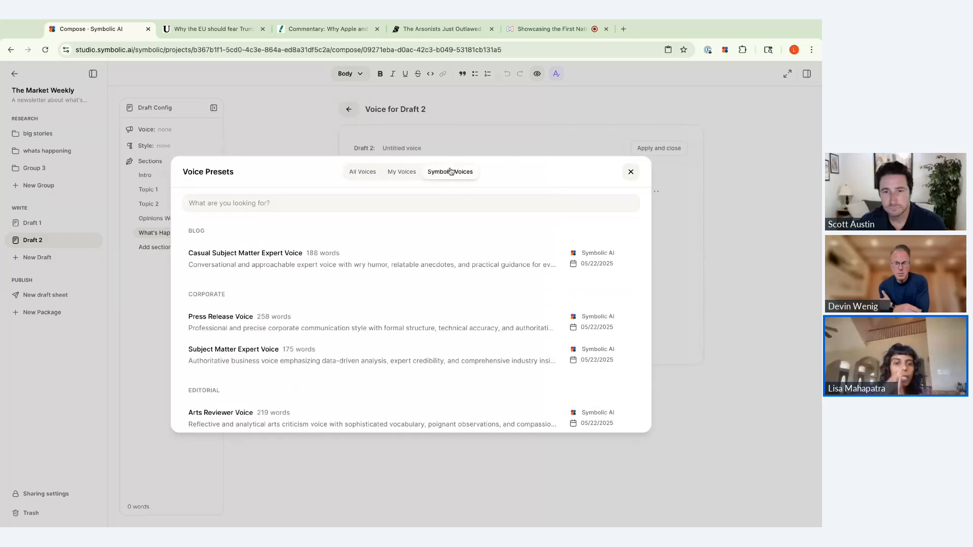
scroll(297, 257, "down", 10)
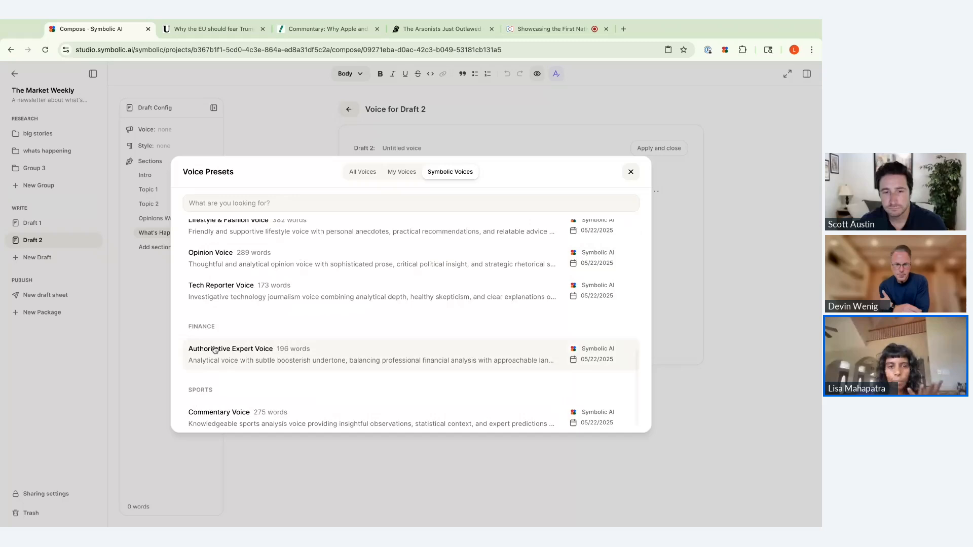
left_click(246, 351)
left_click(636, 415)
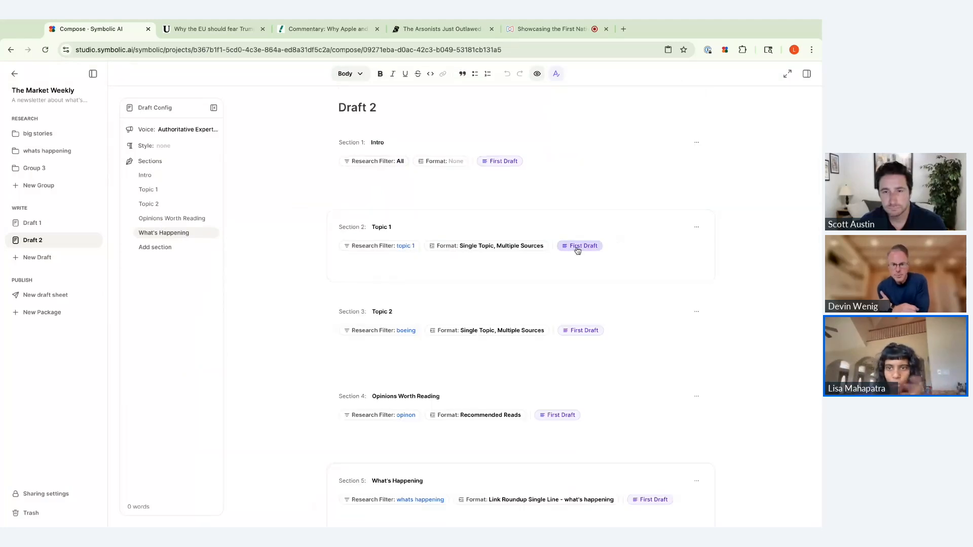
- Generate the first draft of the Topic 1 section and read through the resulting text
left_click(577, 247)
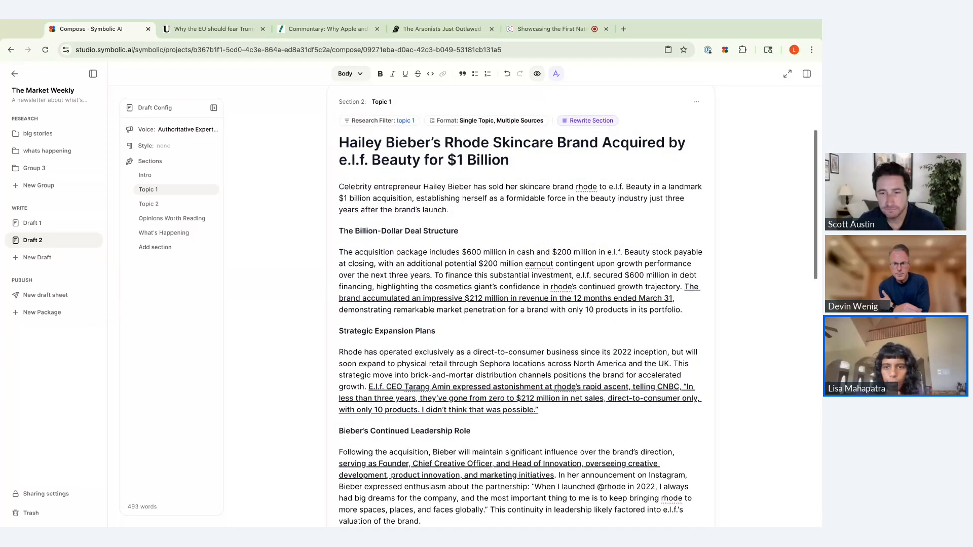
scroll(520, 304, "down", 1)
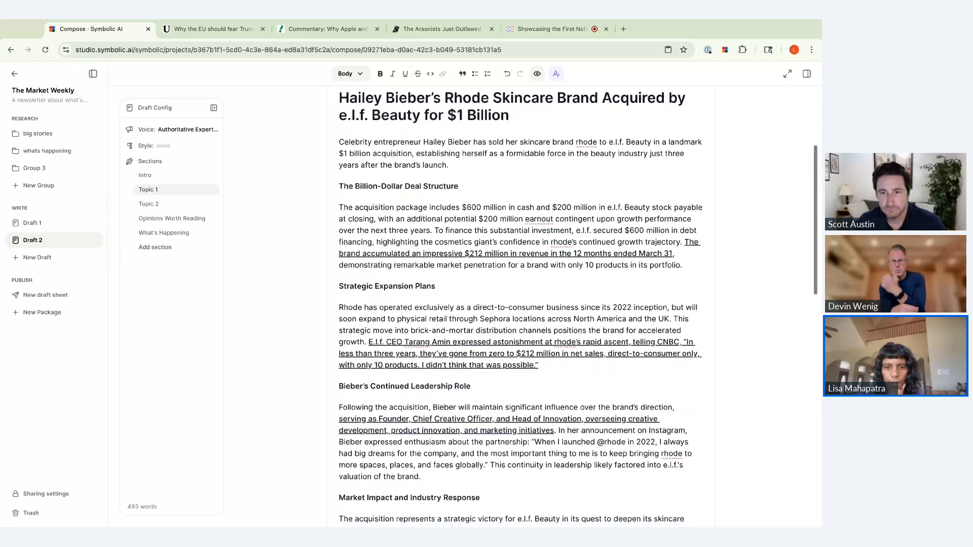
scroll(440, 342, "down", 8)
- Generate the first draft of the Topic 2 section and accept the generated text
left_click(440, 341)
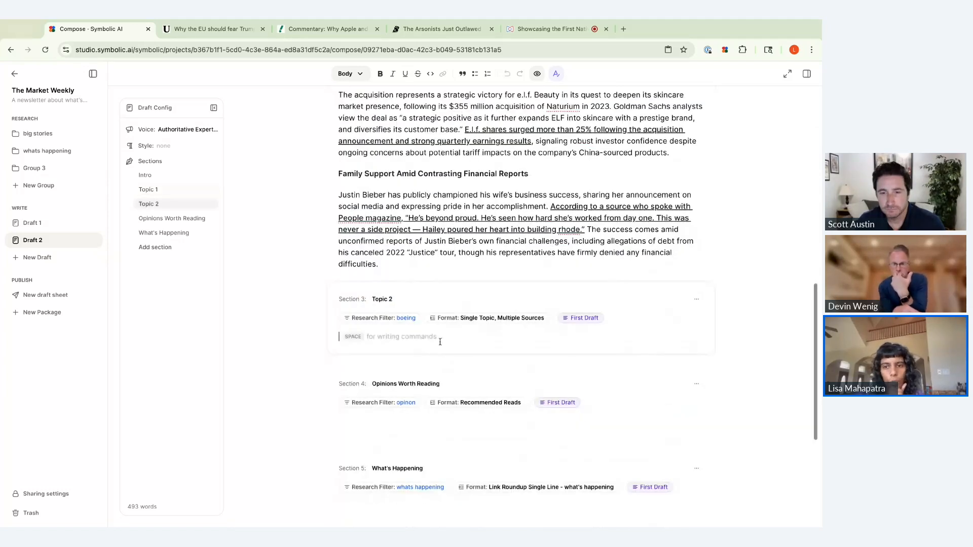
left_click(585, 318)
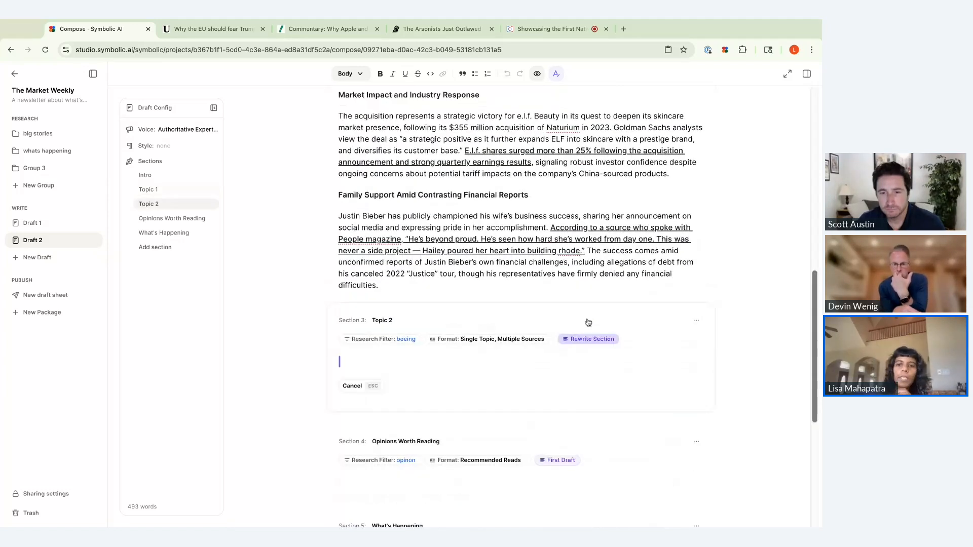
scroll(588, 322, "up", 2)
key("Return")
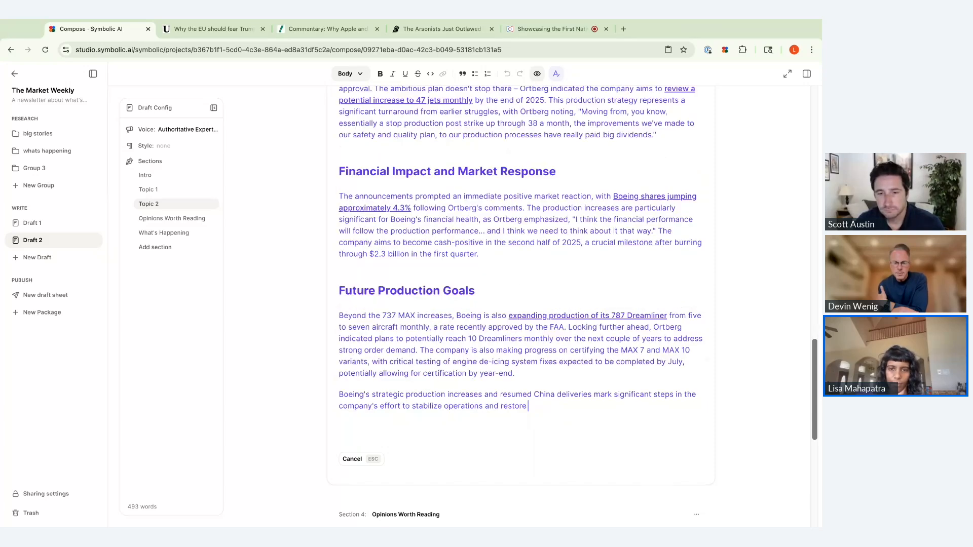
left_click(409, 311)
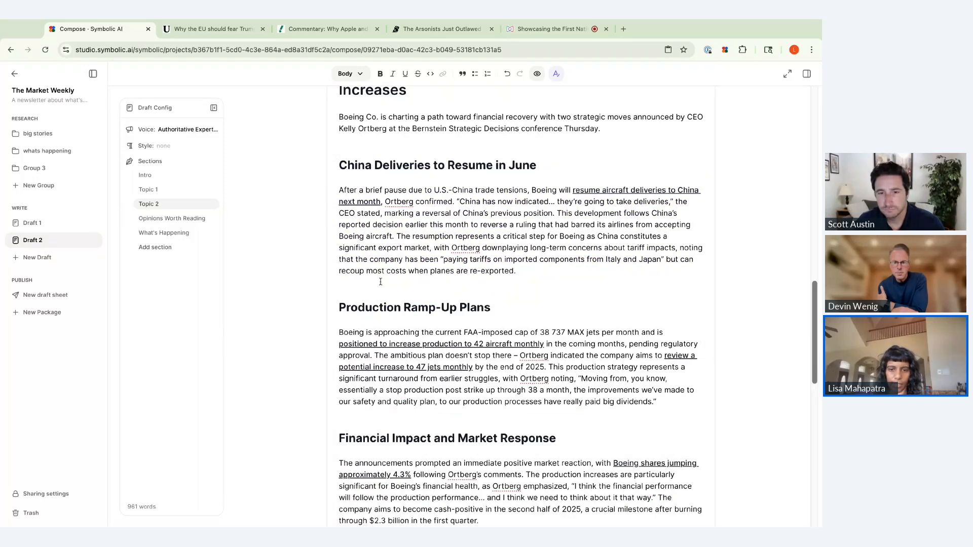
- Have the whole Topic 2 section text rewritten in a shorter form and accept the rewrite
key("ctrl+a")
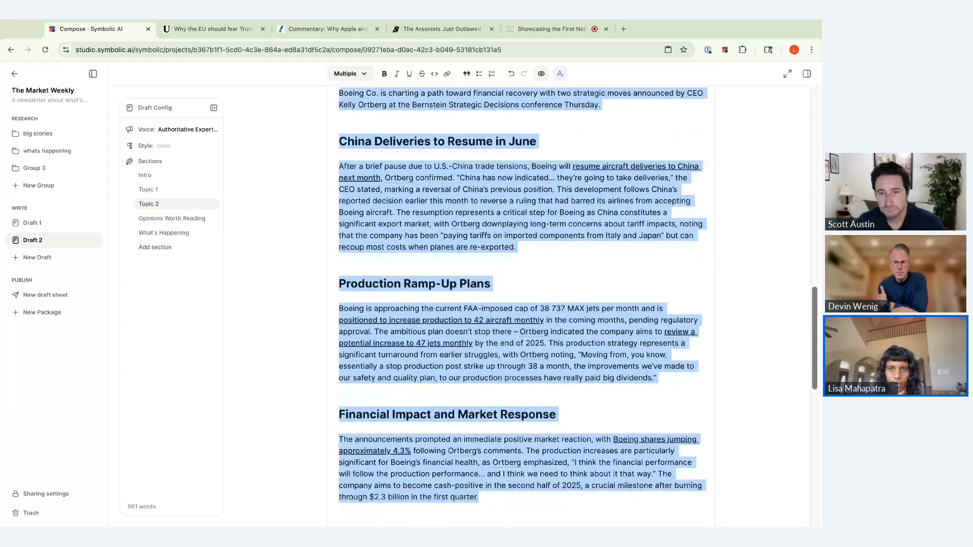
scroll(382, 219, "down", 10)
left_click(382, 221)
left_click(373, 244)
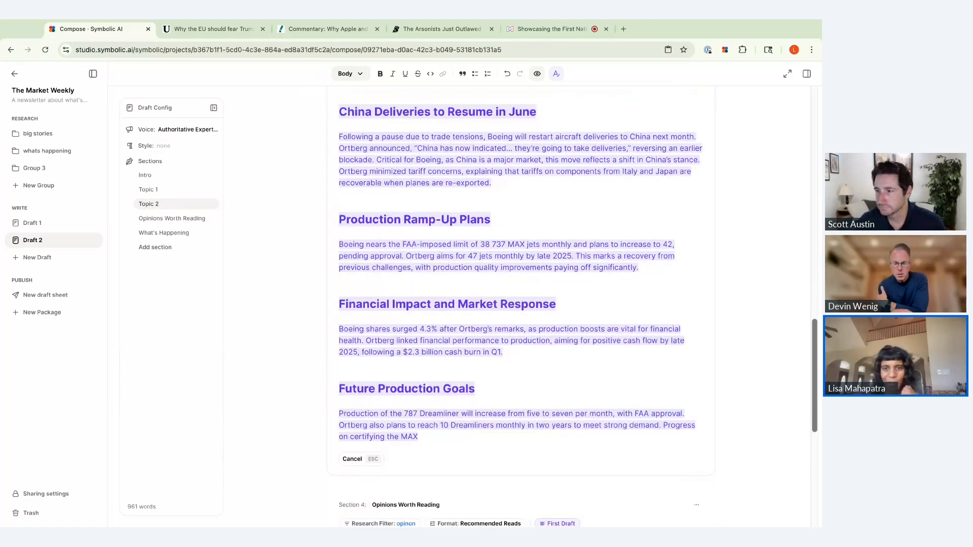
left_click(408, 303)
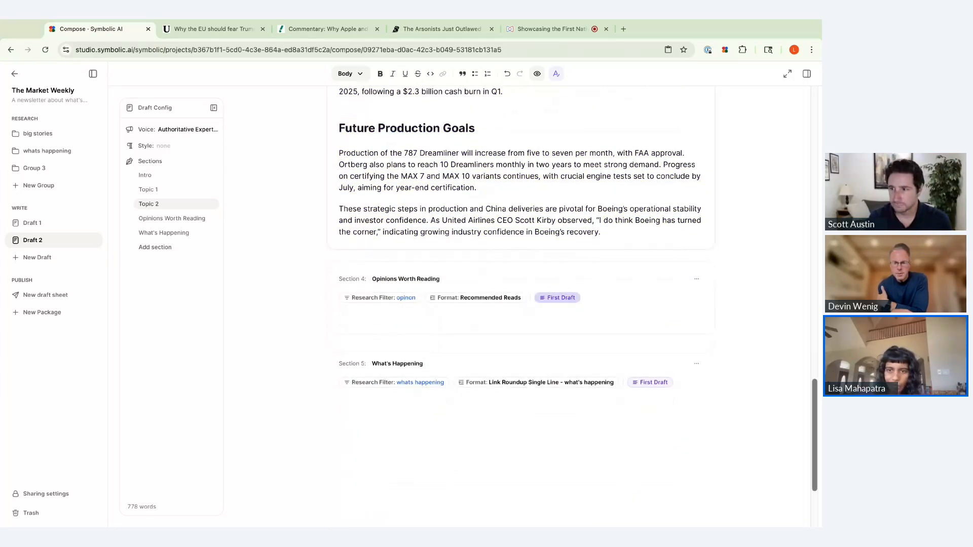
- Generate the first draft of the Opinions Worth Reading section and review its recommended articles
left_click(557, 298)
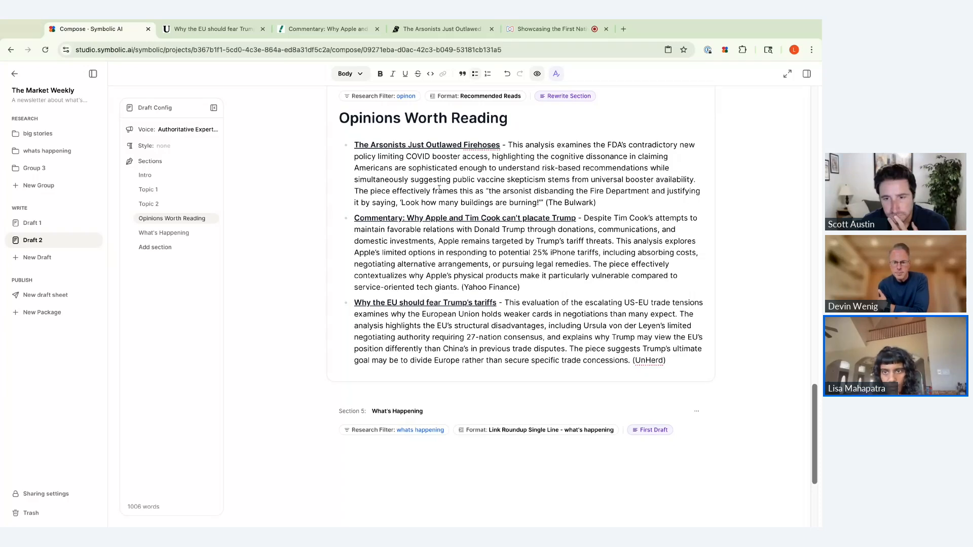
scroll(438, 188, "up", 1)
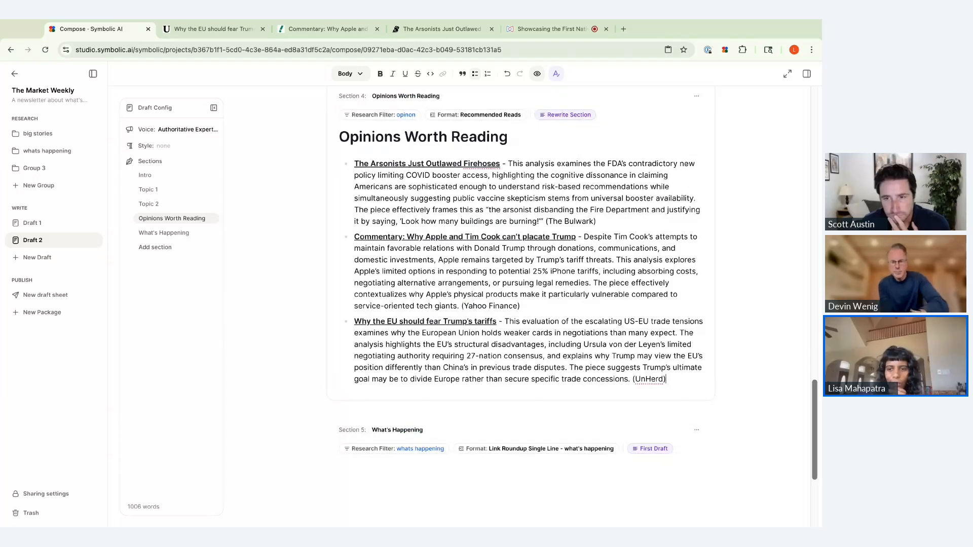
scroll(489, 341, "down", 2)
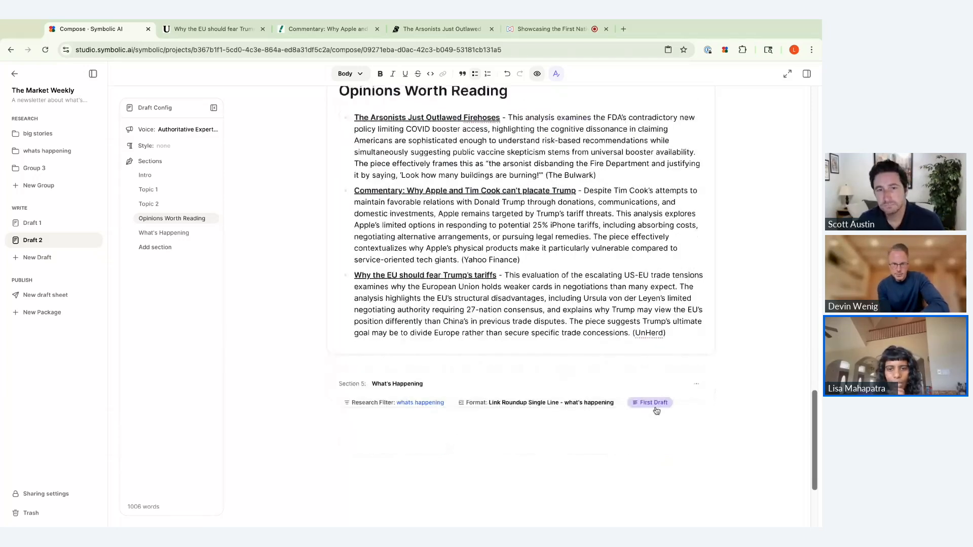
- Generate the first draft of the What's Happening section and accept the generated link roundup
scroll(654, 403, "down", 1)
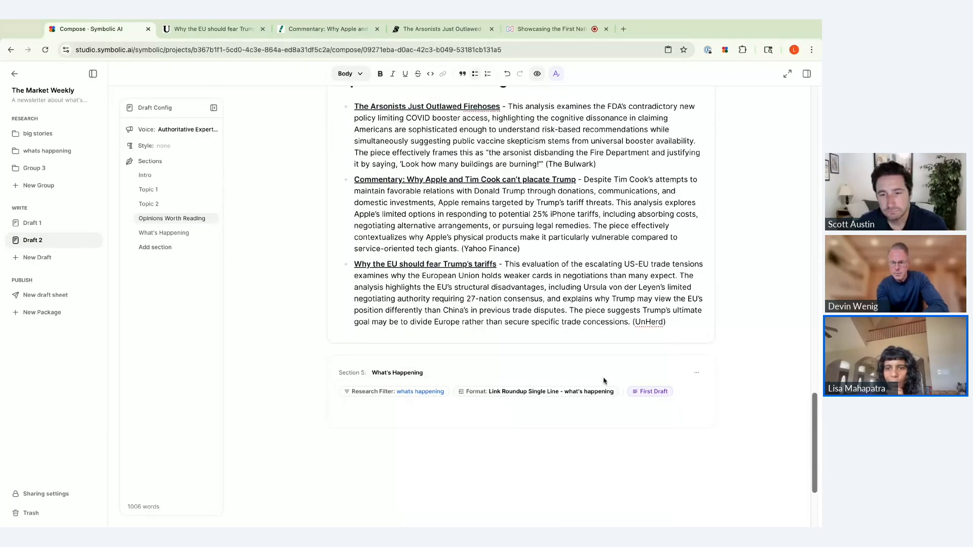
left_click(645, 391)
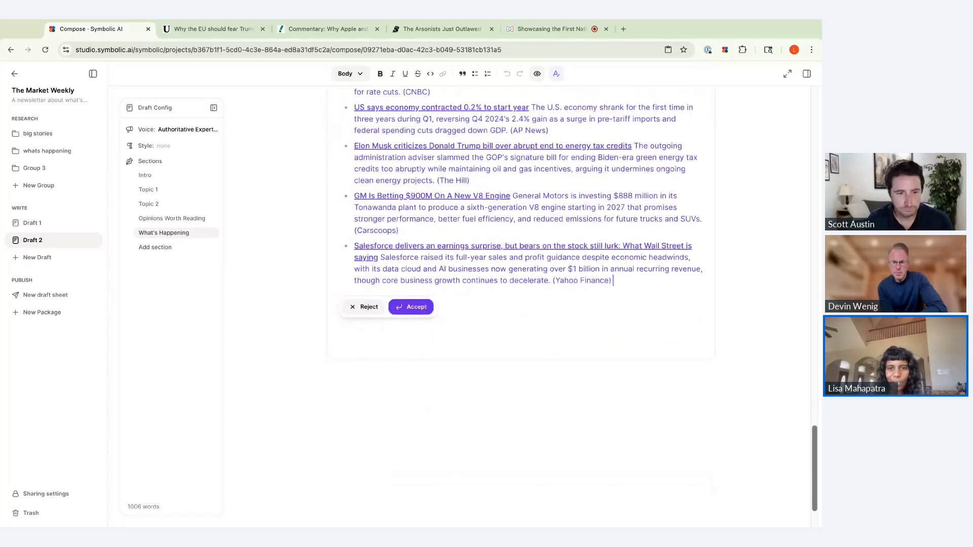
left_click(420, 308)
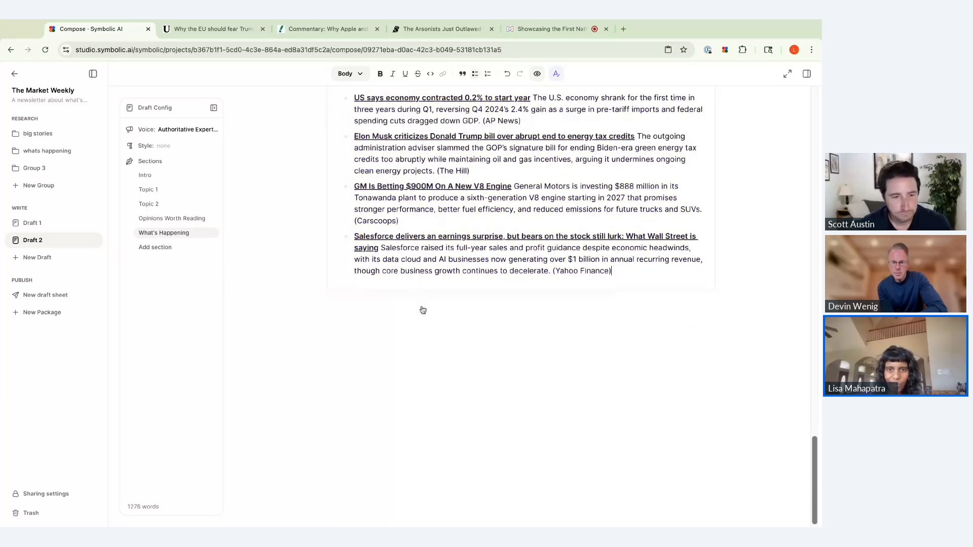
- In the empty Intro section, write an AI prompt asking for a newsletter intro only, referencing the content of the 4 sections below
scroll(423, 309, "up", 4)
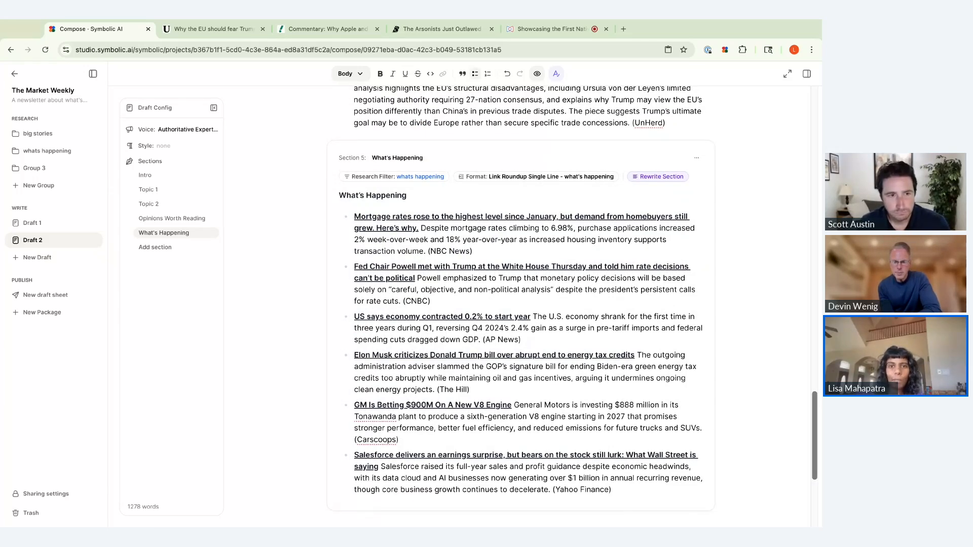
scroll(520, 304, "up", 10)
scroll(406, 189, "up", 10)
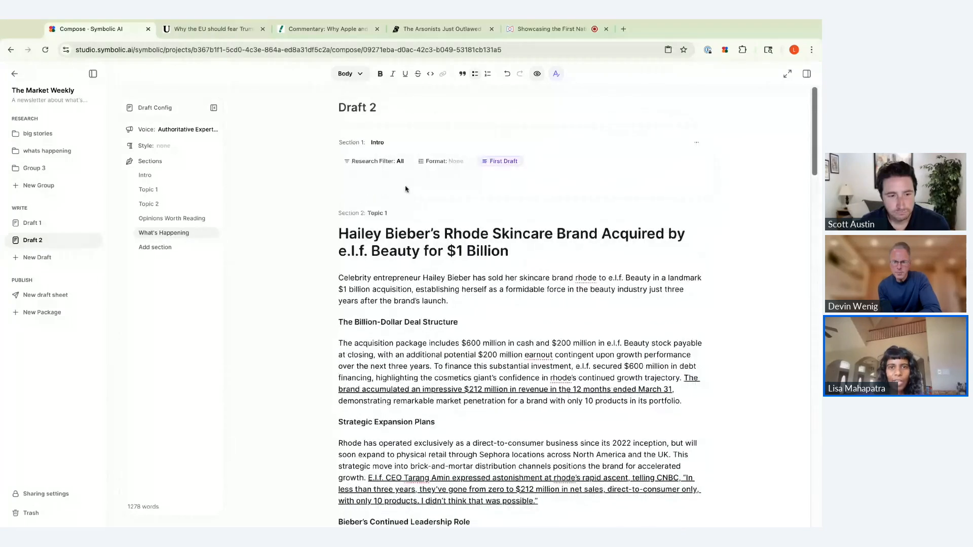
left_click(405, 189)
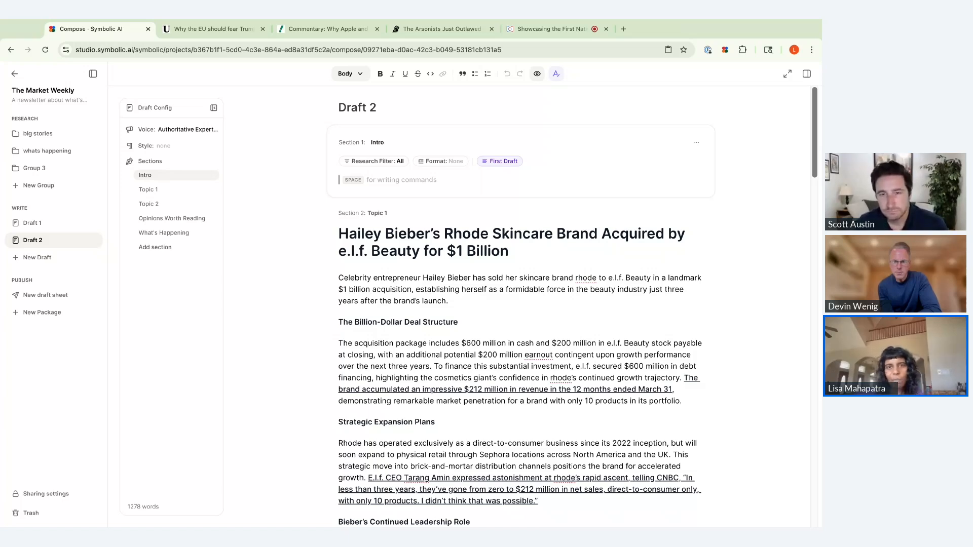
key("space")
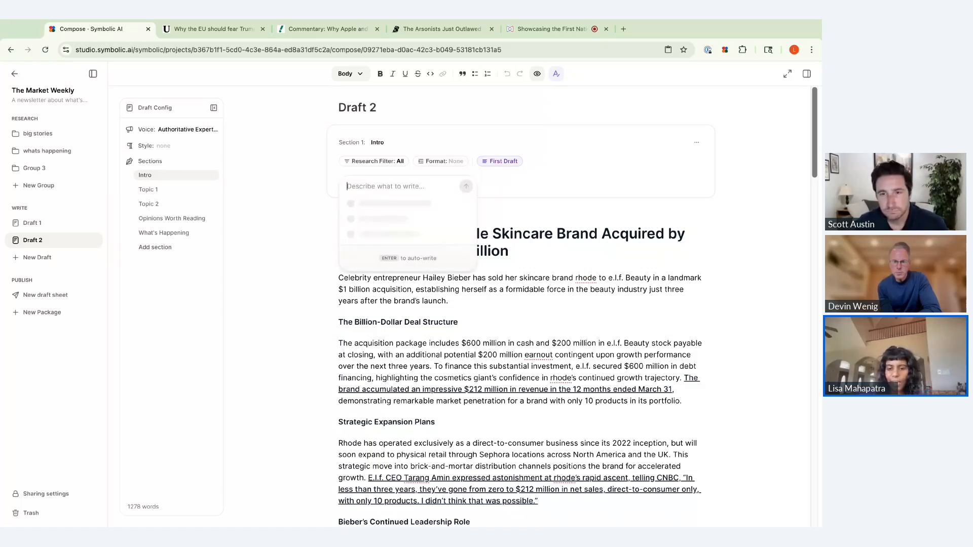
type("look a")
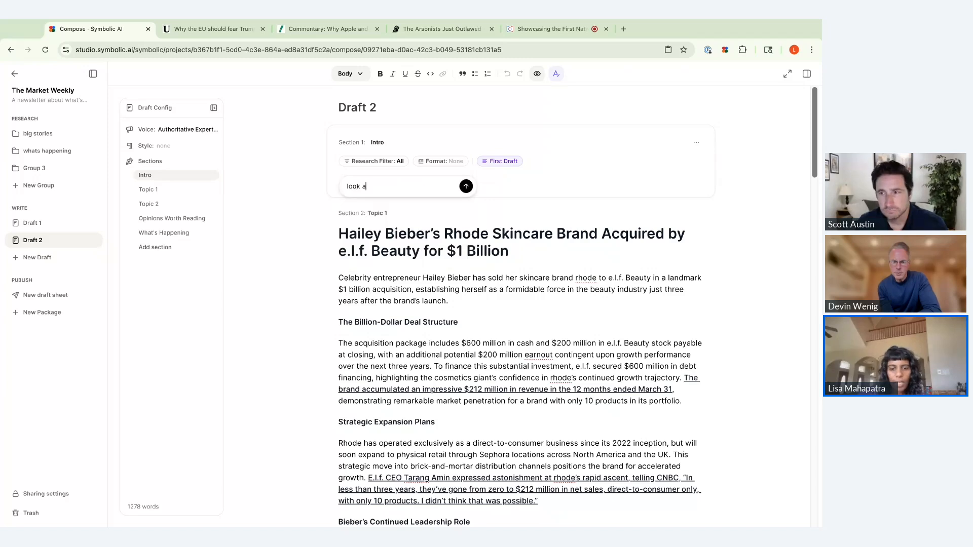
type("t the cone")
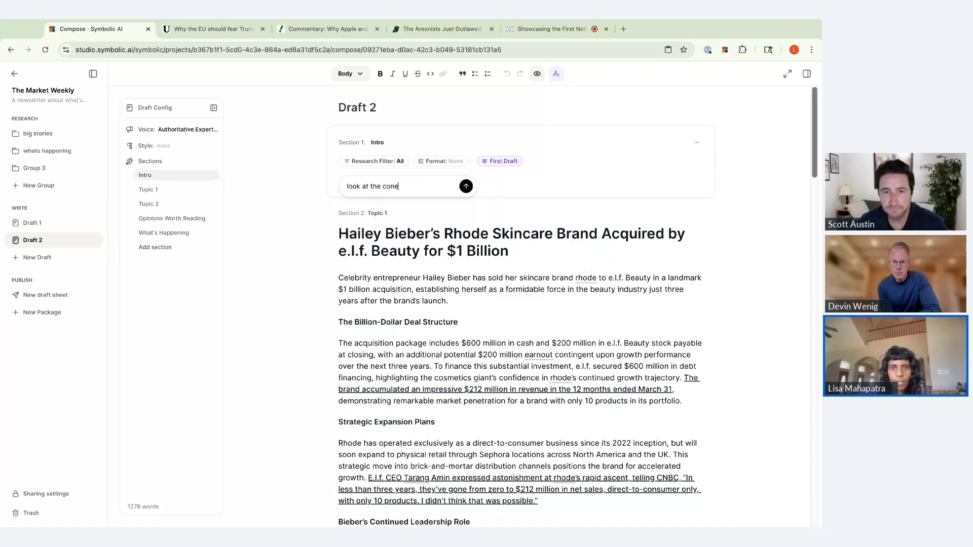
key("BackSpace")
type("tent of the 4 secti")
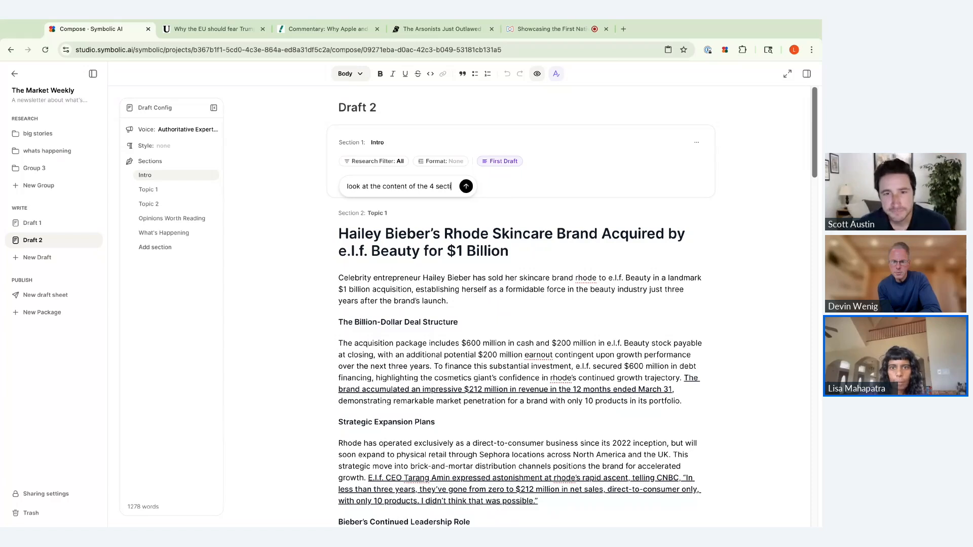
type("ons that you see b")
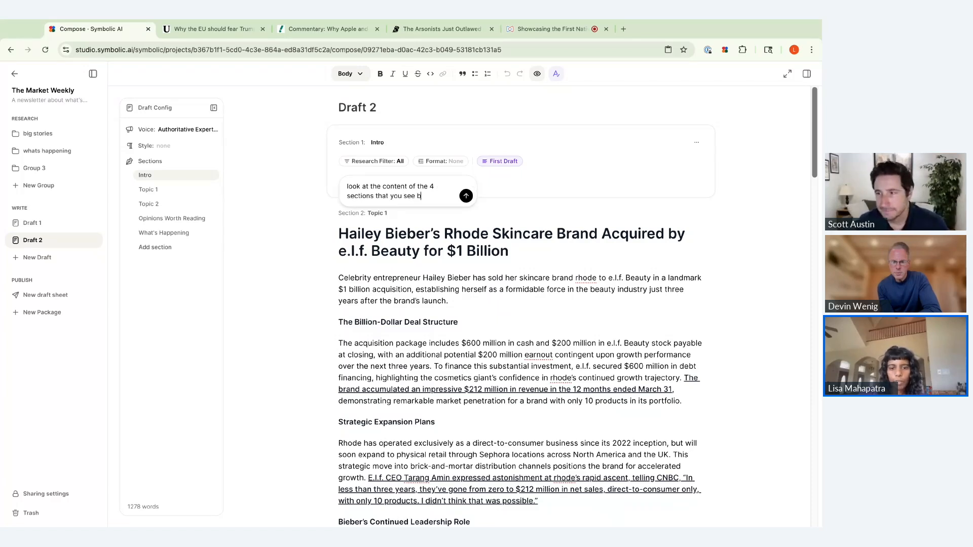
type("elow,")
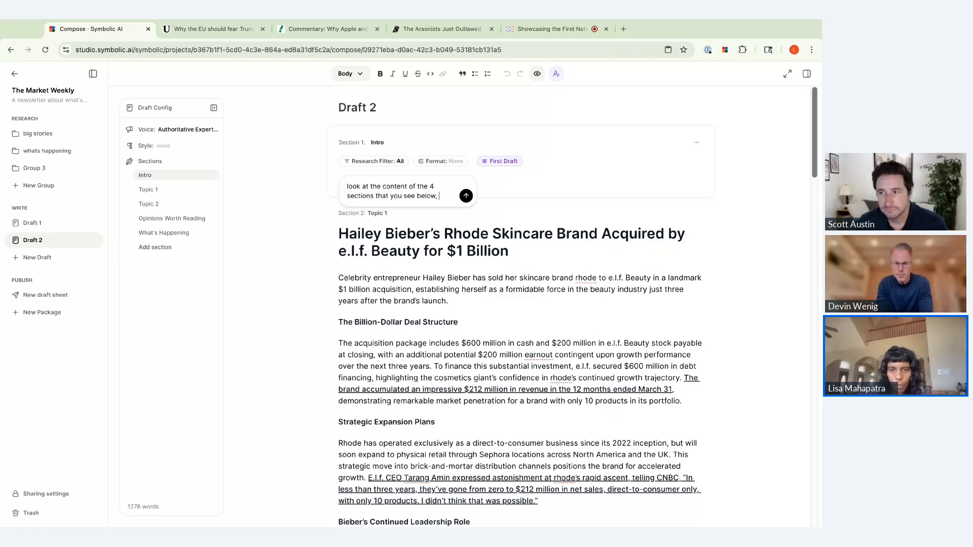
type("and wr")
type("ite a")
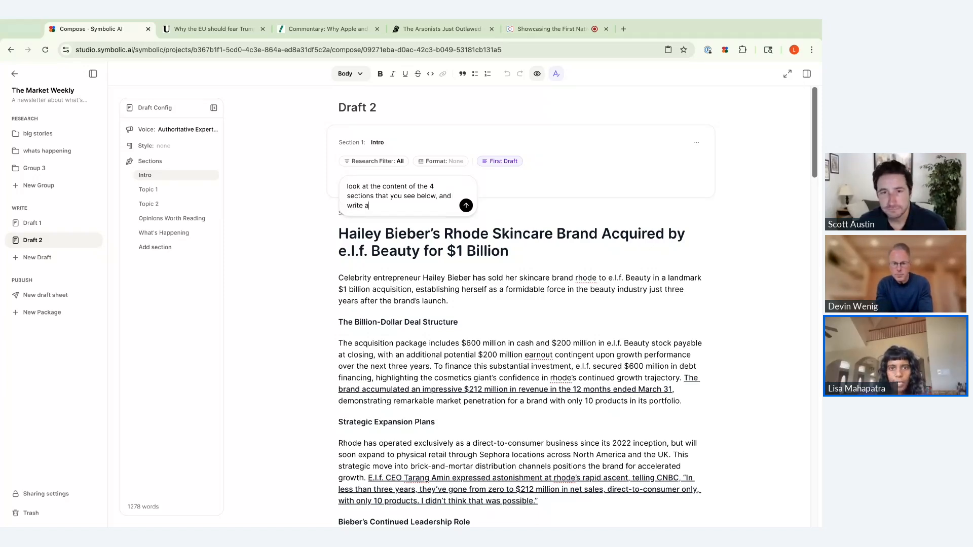
type("n intro for a newslette")
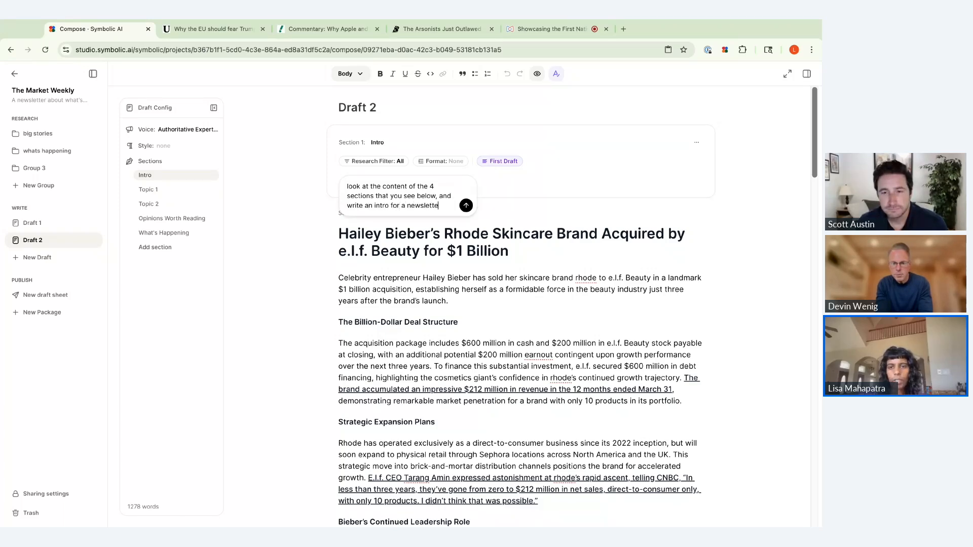
type("r that refrences these")
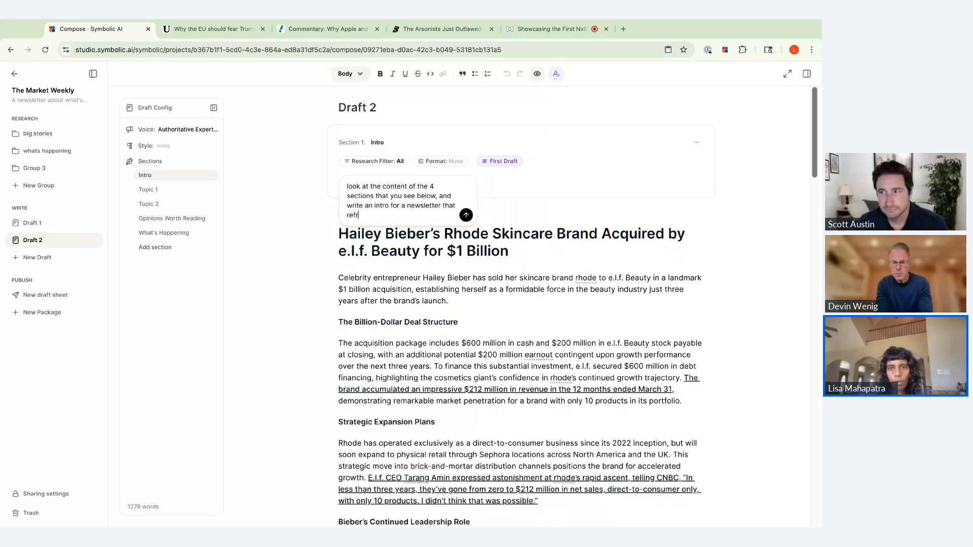
key("BackSpace")
key("BackSpace")
key("BackSpace")
key("BackSpace")
type("is cont")
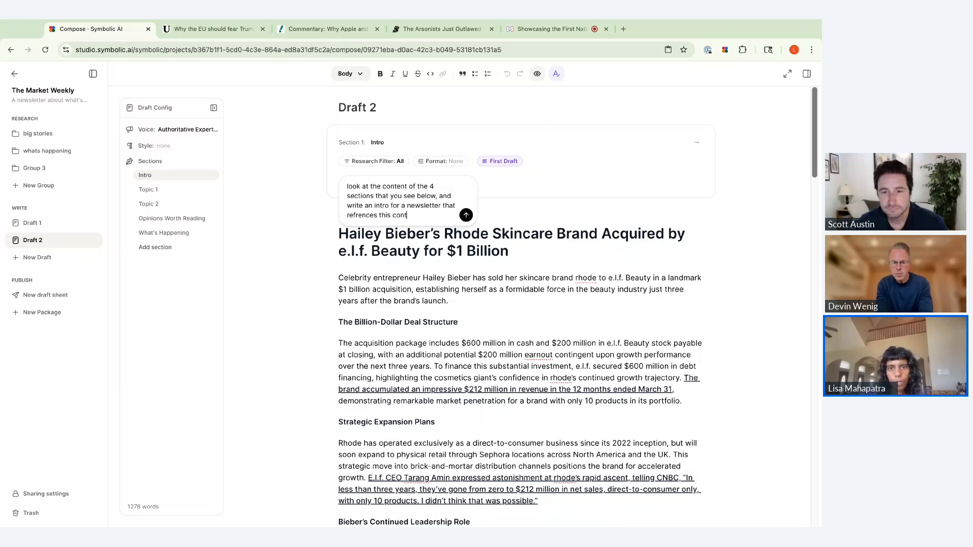
type("ent. you are writing an intro t")
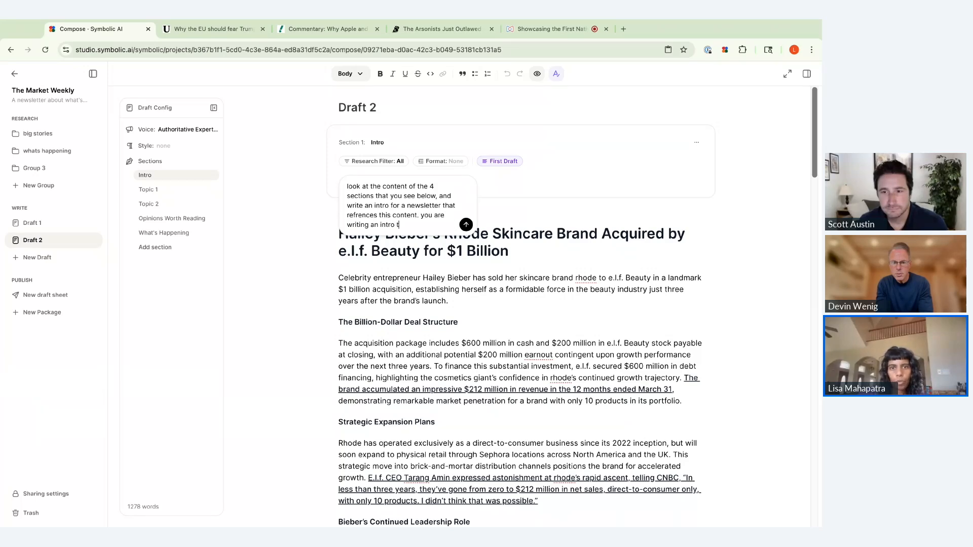
type("o the newsletter only, and t")
key("BackSpace")
type("not the newsletter itseld")
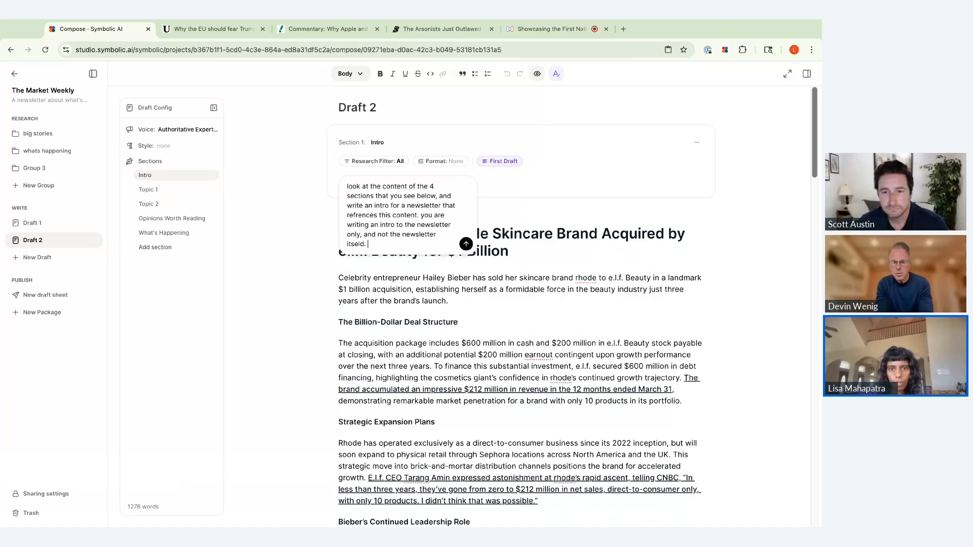
- Extend the intro prompt to require a very brief text under 200 words, generate the intro and accept it
type(". be fru")
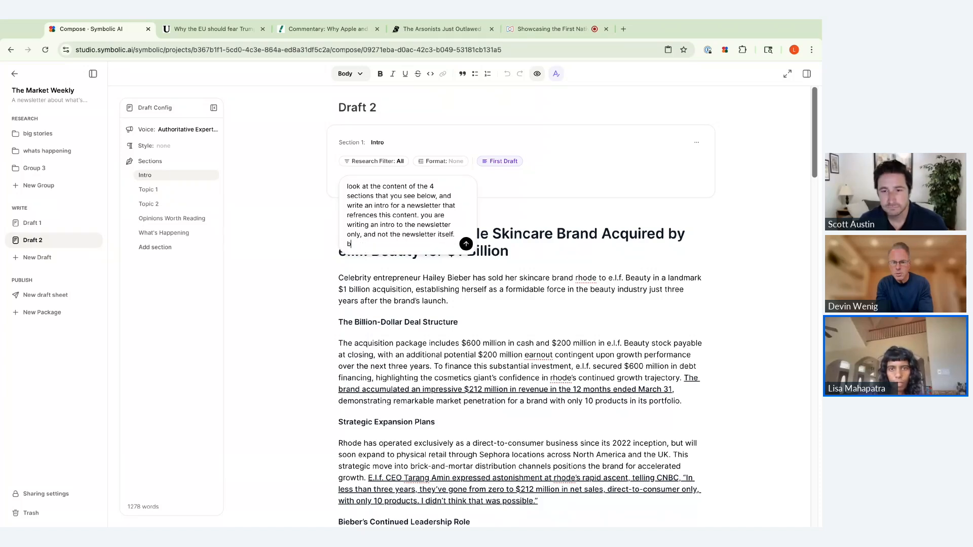
key("BackSpace")
key("BackSpace")
key("BackSpace")
type("very brief, unde")
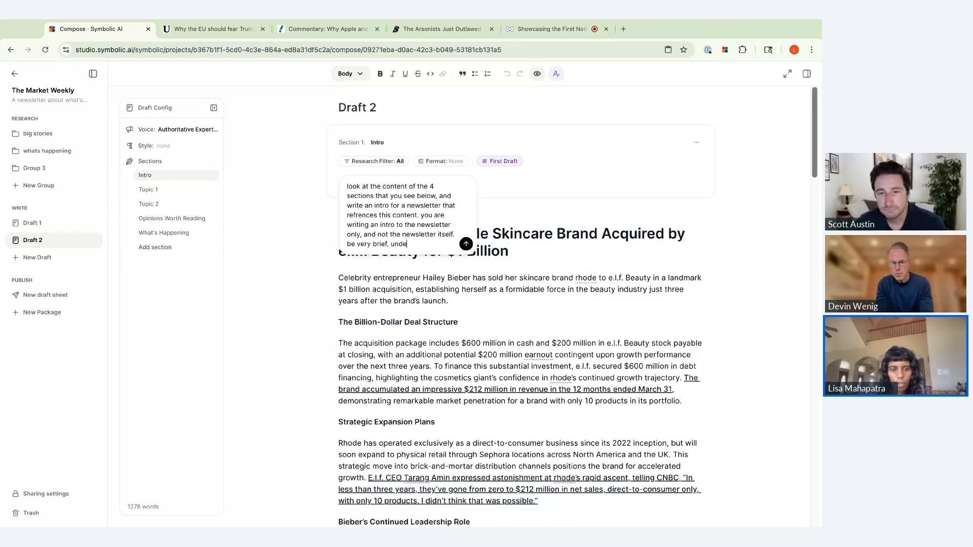
type("r 200 w")
key("Return")
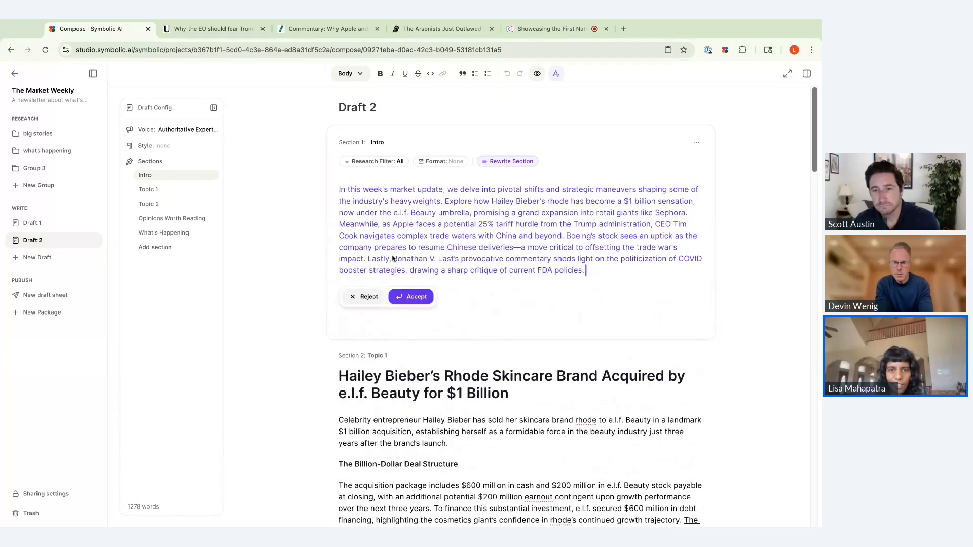
left_click(411, 296)
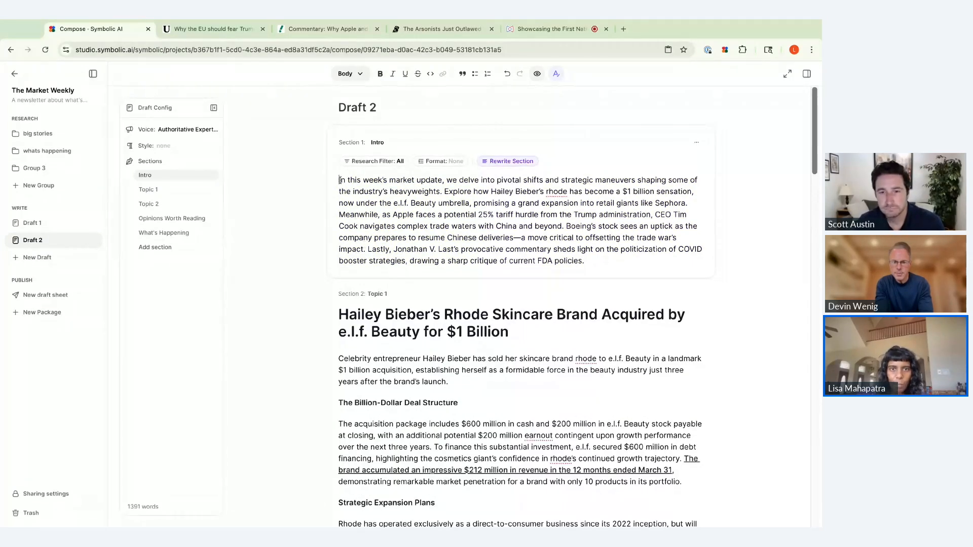
- Add the line "The Market Weekly" above the intro paragraph
key("Return")
type("Th")
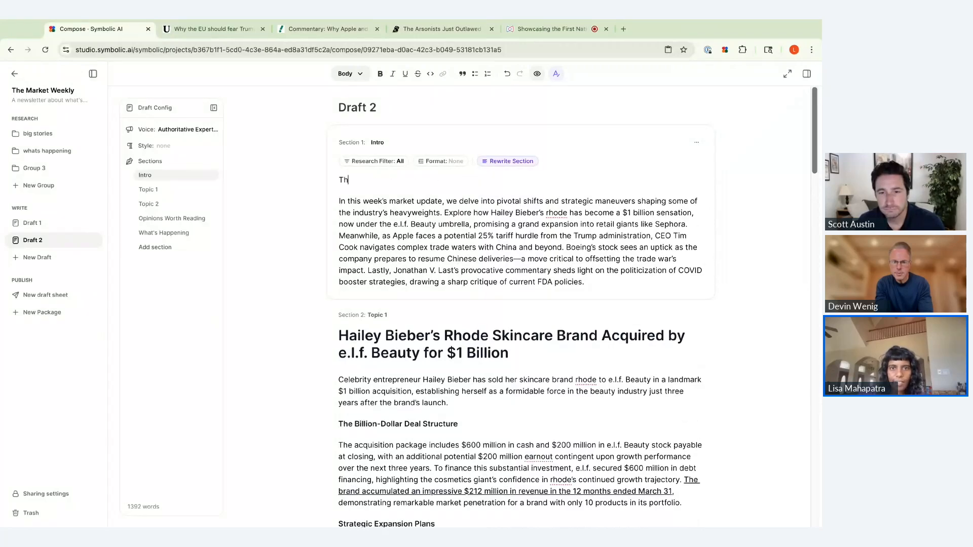
type("e Market W")
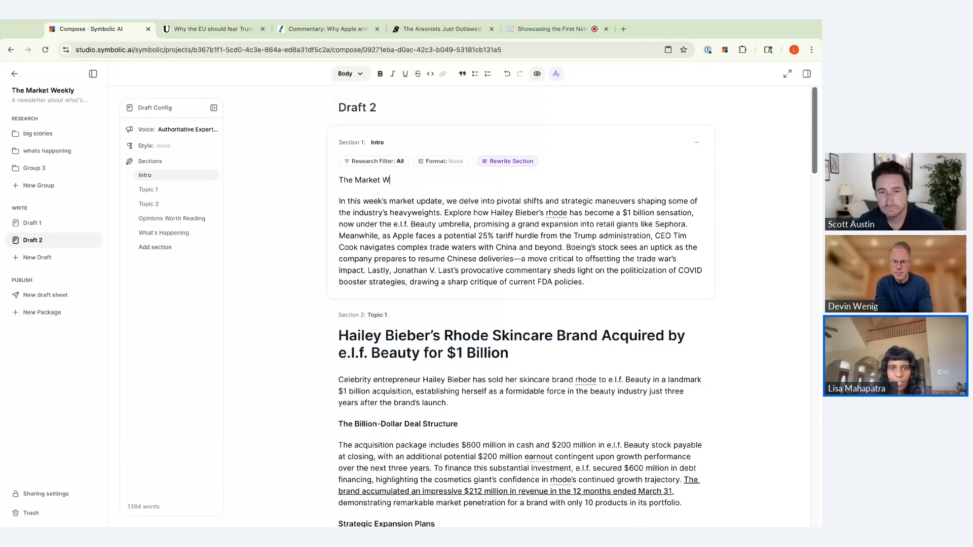
type("eekly")
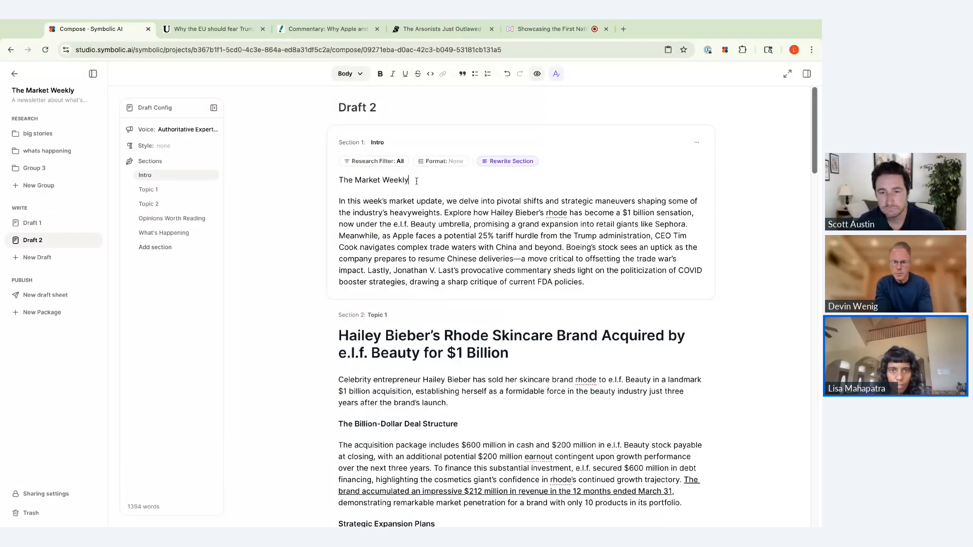
- Format the "The Market Weekly" line as a large heading, trying Heading 4 before choosing the larger heading level
left_click_drag(417, 181, 339, 179)
left_click(350, 74)
left_click(361, 154)
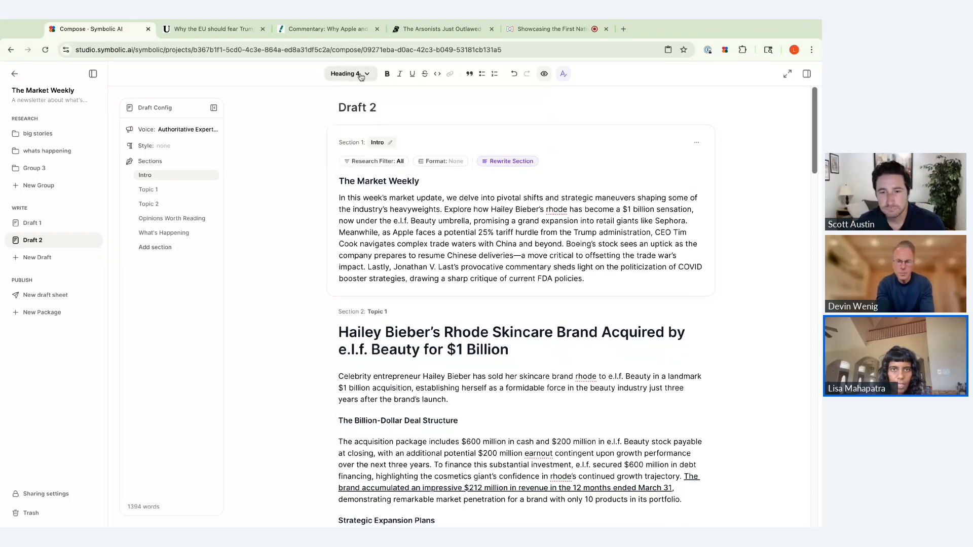
left_click(350, 74)
left_click(353, 104)
left_click(487, 220)
scroll(491, 223, "down", 1)
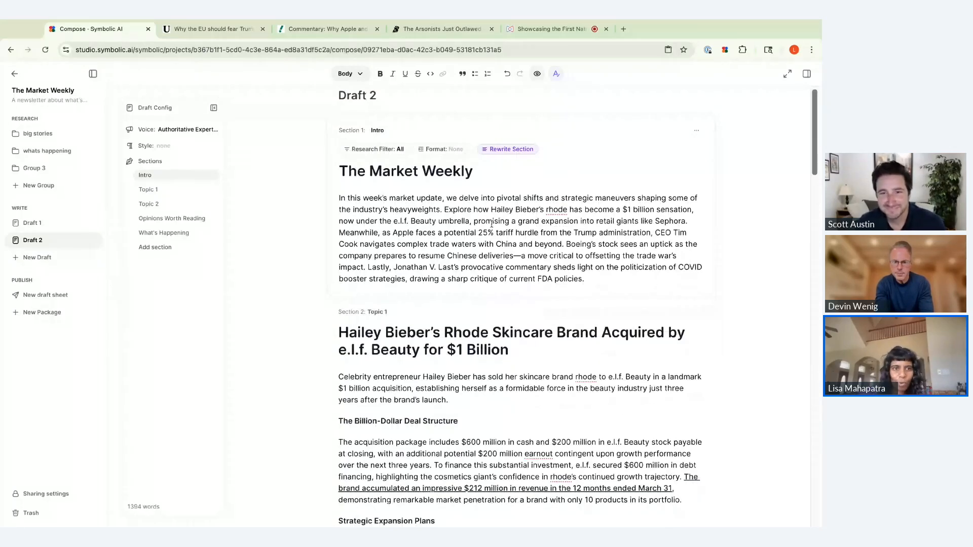
key("Up")
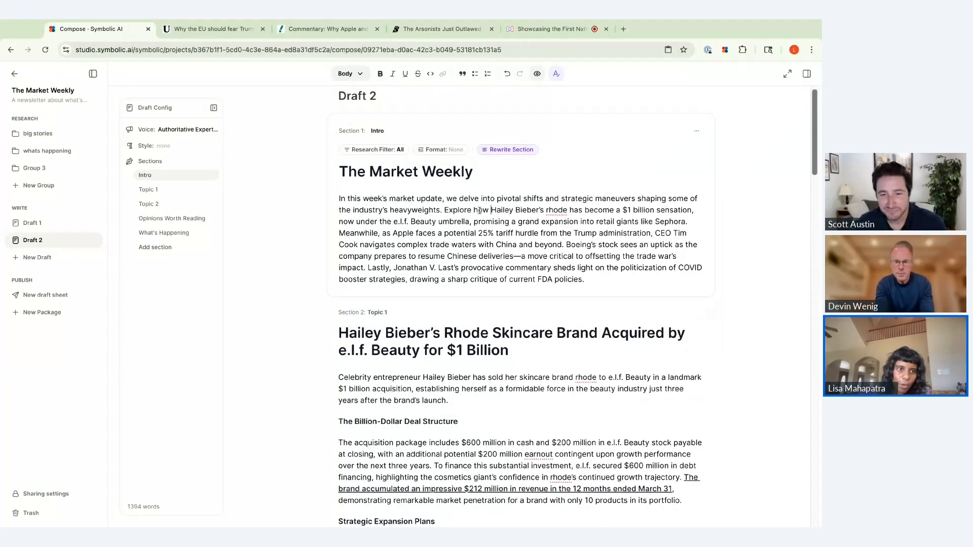
- Open Draft 1, reloading the page, and load the Humorous & Authoritative Expert Voice preset from the Symbolic voices for it
left_click(36, 226)
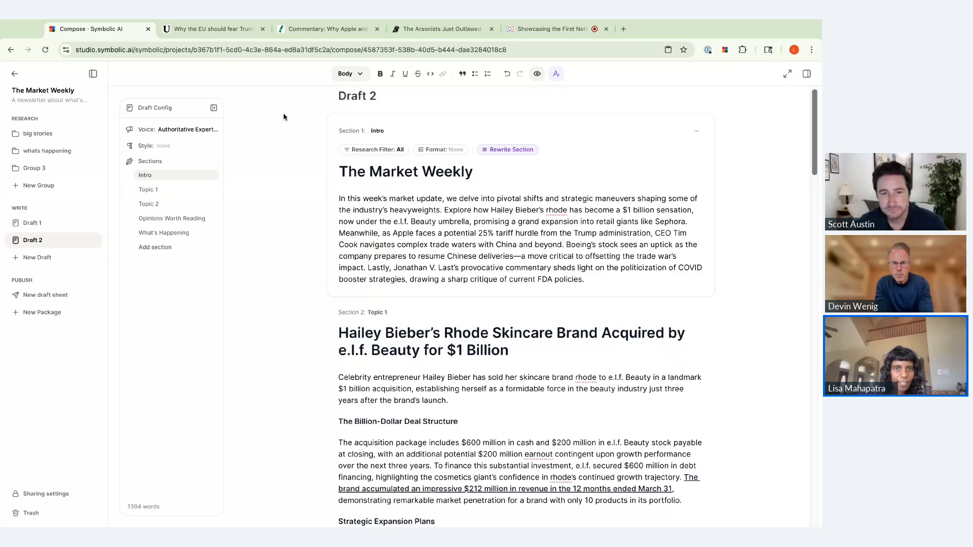
left_click(46, 54)
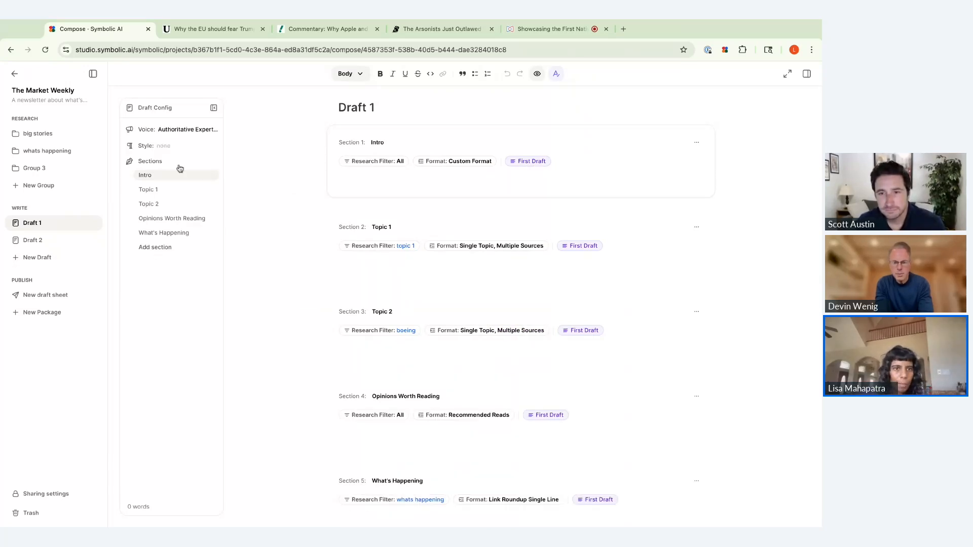
left_click(188, 130)
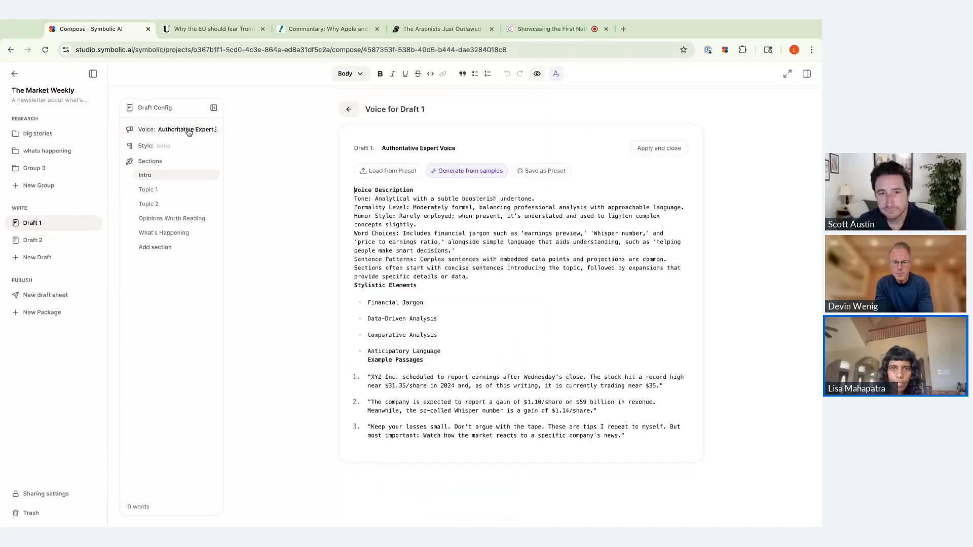
left_click(402, 171)
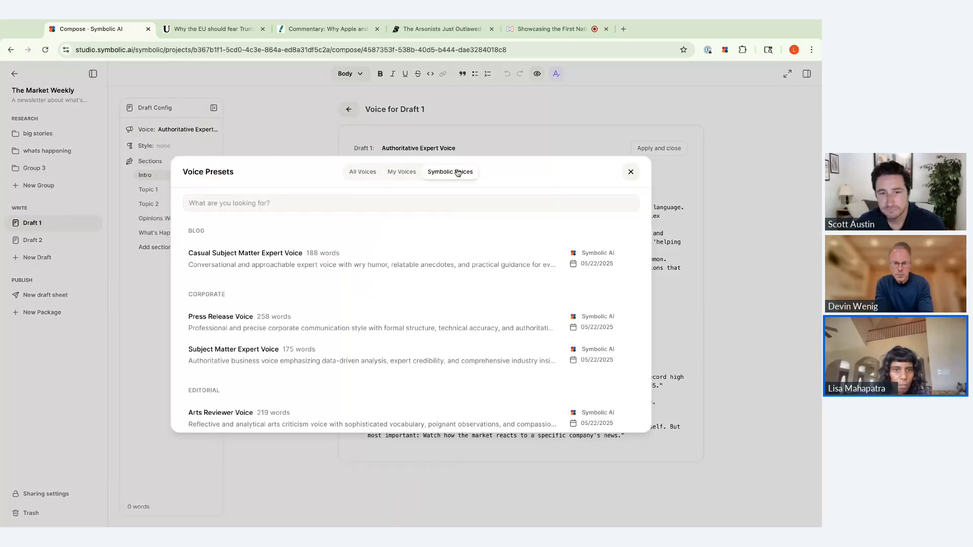
scroll(267, 296, "down", 10)
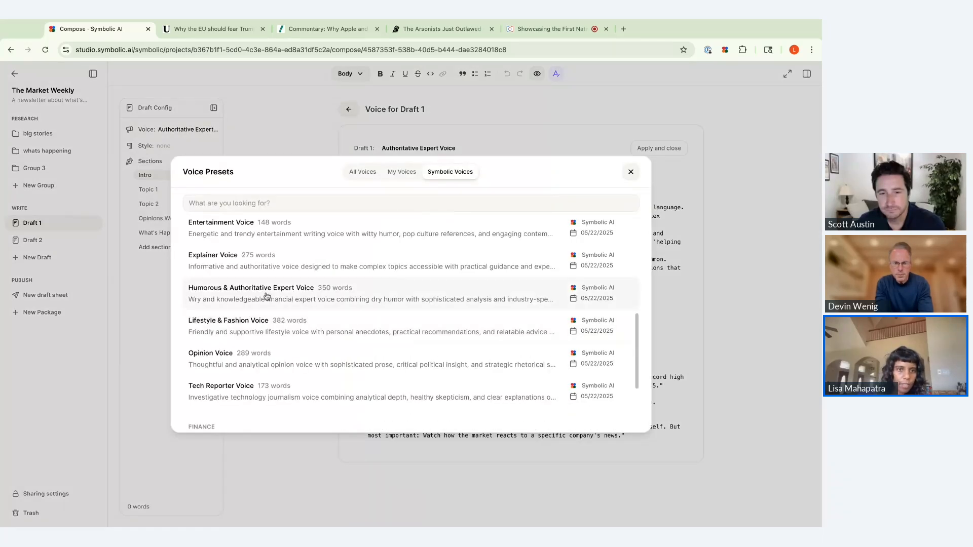
left_click(266, 295)
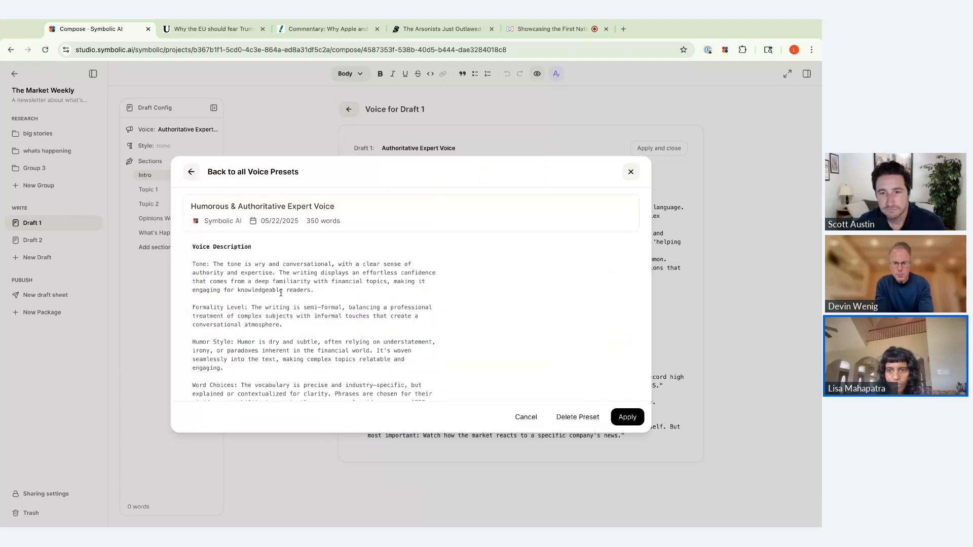
left_click(628, 417)
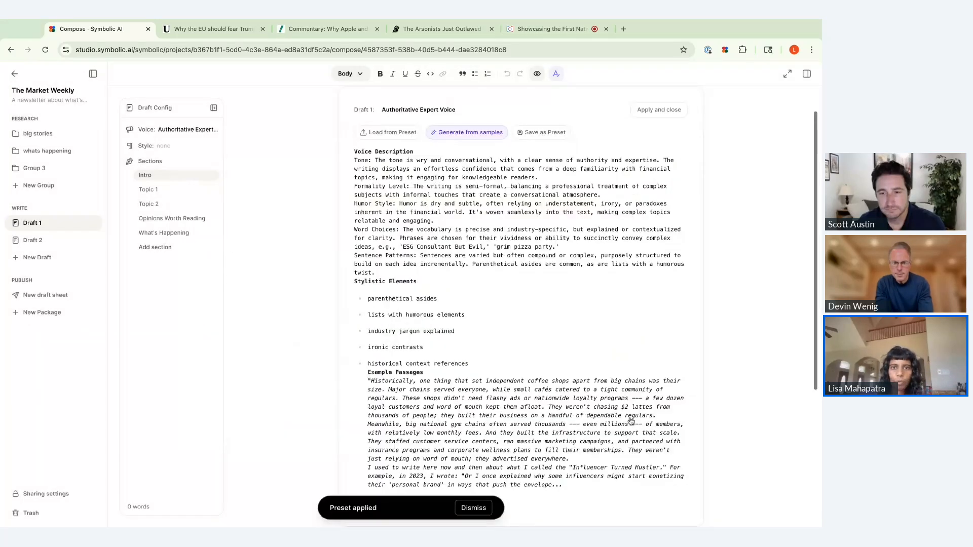
- Generate the first drafts of Draft 1's Topic 1 and Topic 2 sections and accept both texts
left_click(576, 246)
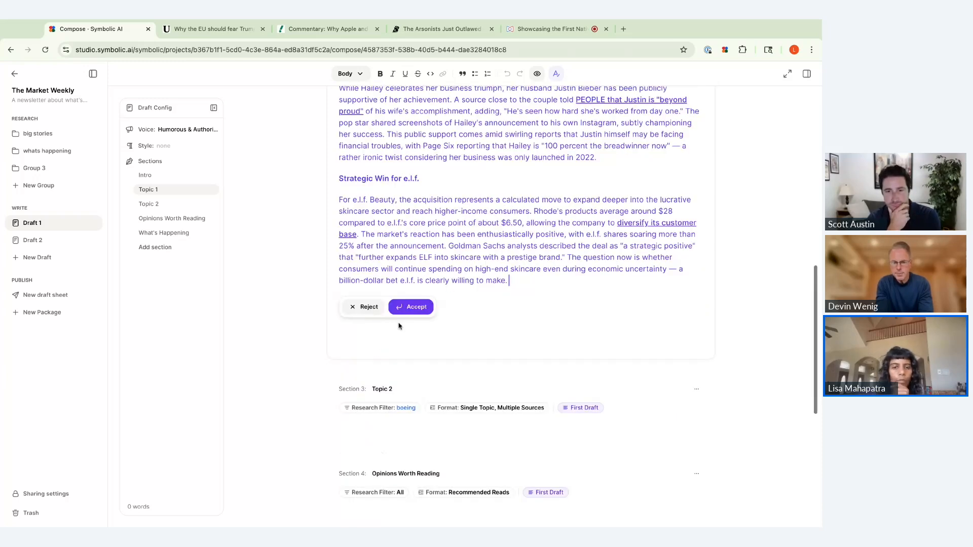
key("Return")
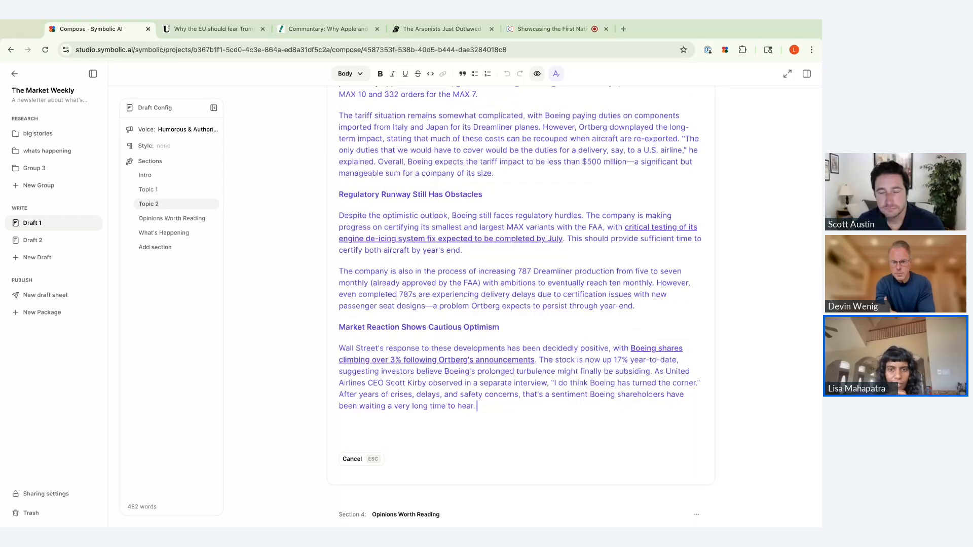
key("Return")
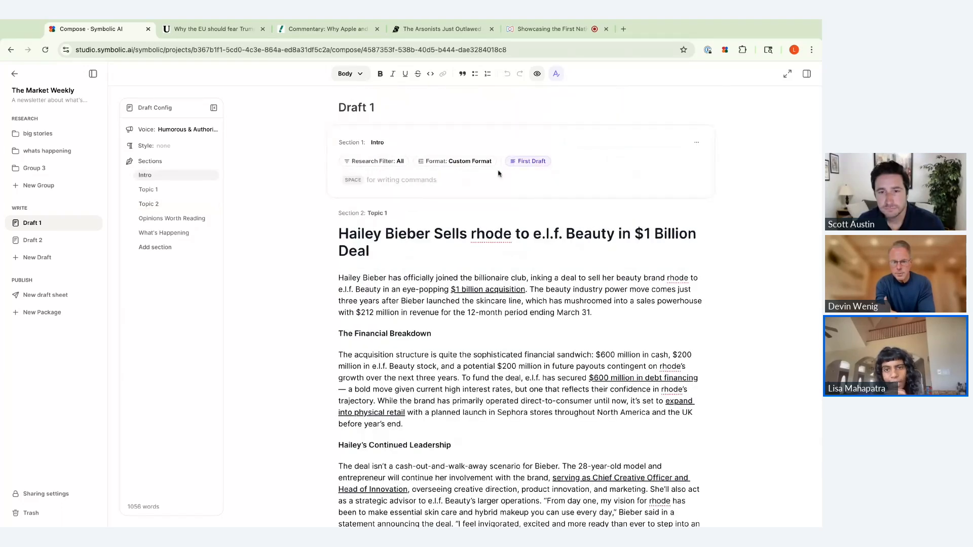
left_click(474, 162)
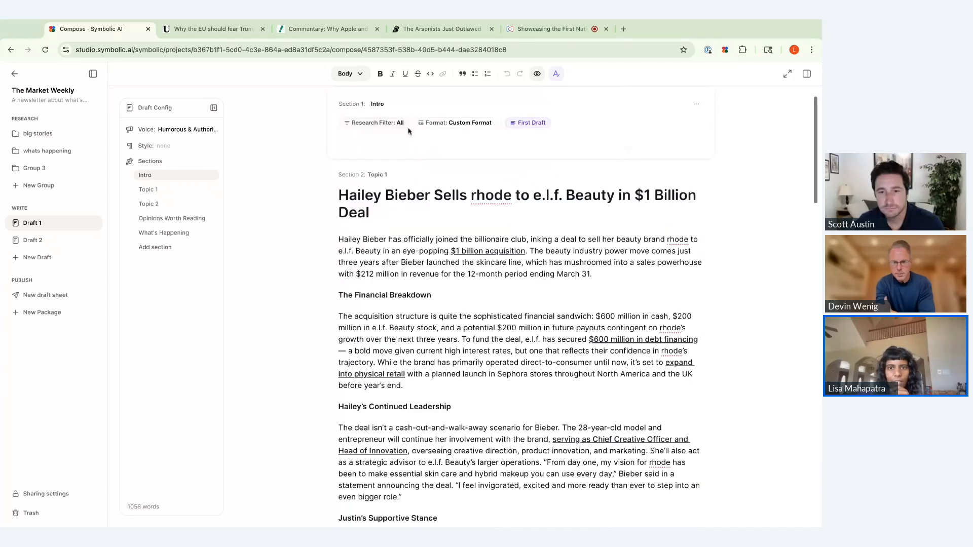
left_click(527, 123)
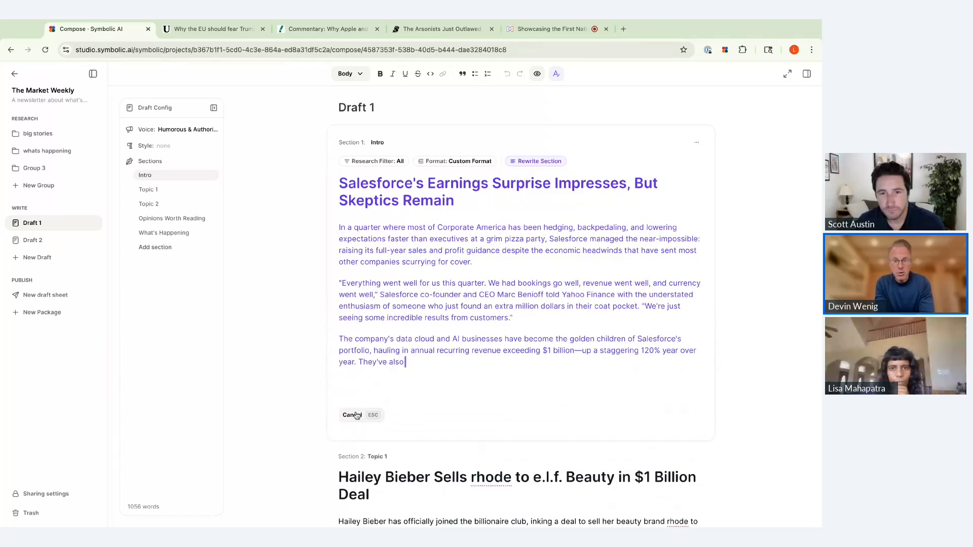
left_click(357, 416)
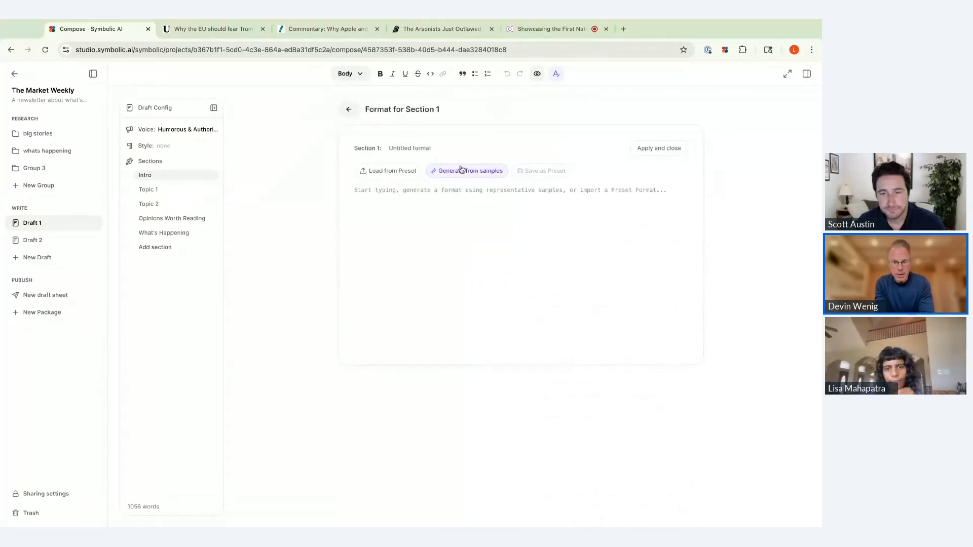
left_click(408, 196)
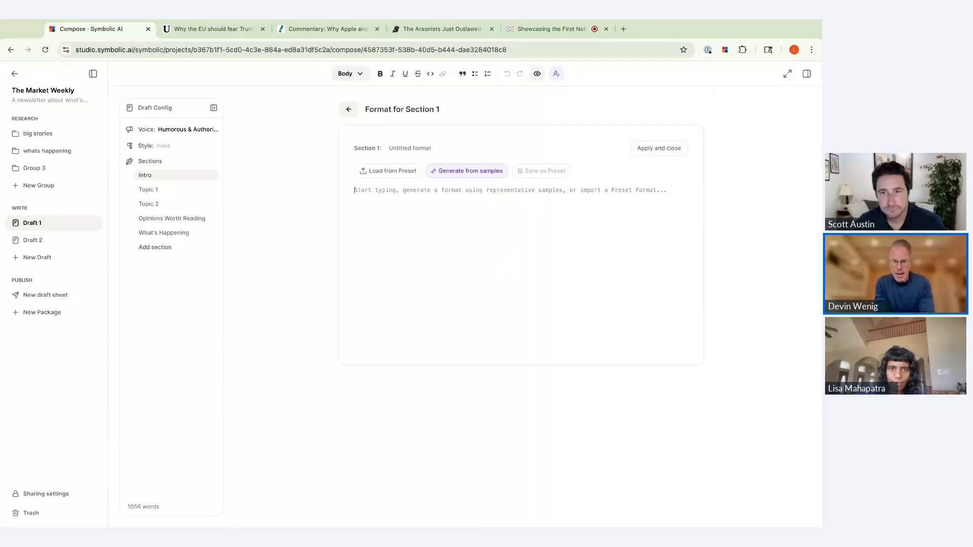
key("Escape")
- Try generating the Intro with a writing command asking for a short newsletter intro referencing these sections, not the newsletter itself, and reject the text
left_click(365, 144)
type("w")
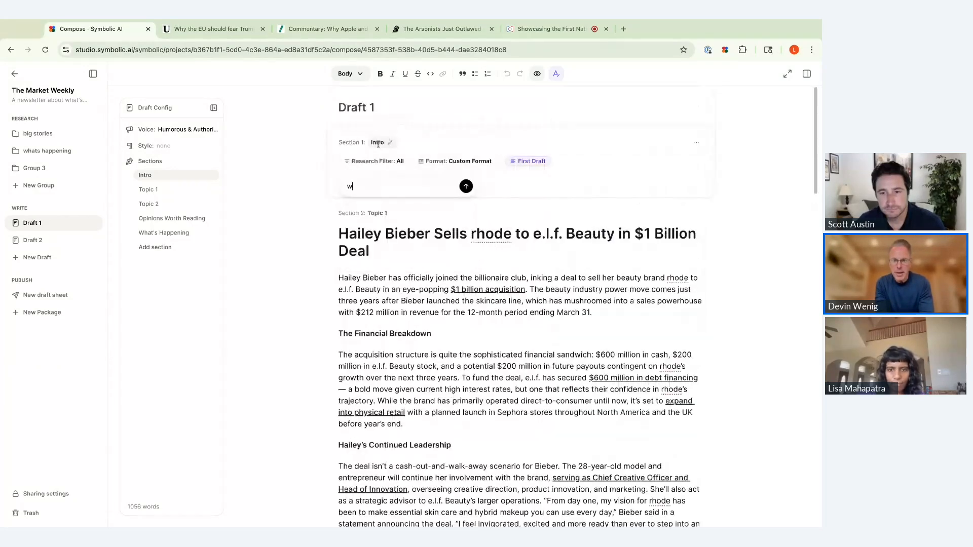
type("rite an intro referecing thse")
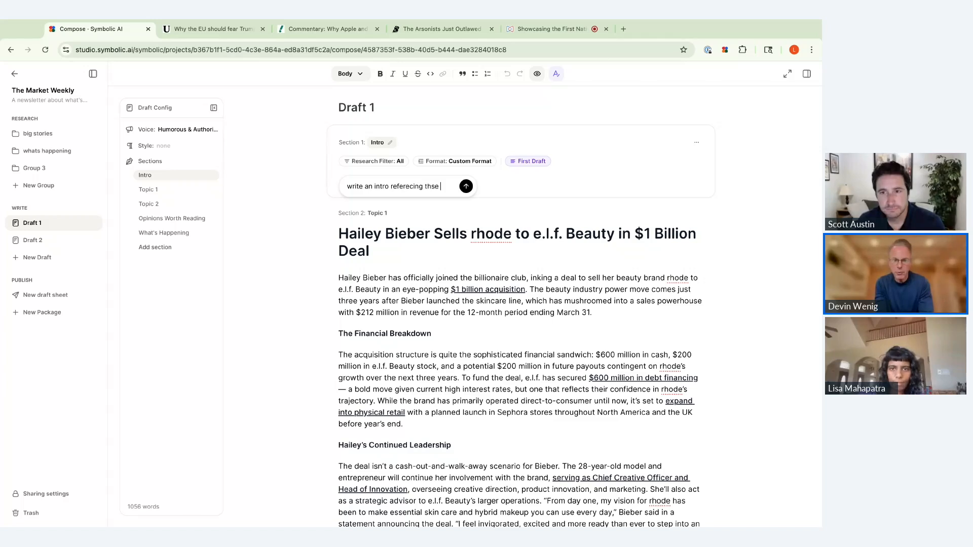
key("BackSpace")
key("BackSpace")
key("BackSpace")
type("ese secti")
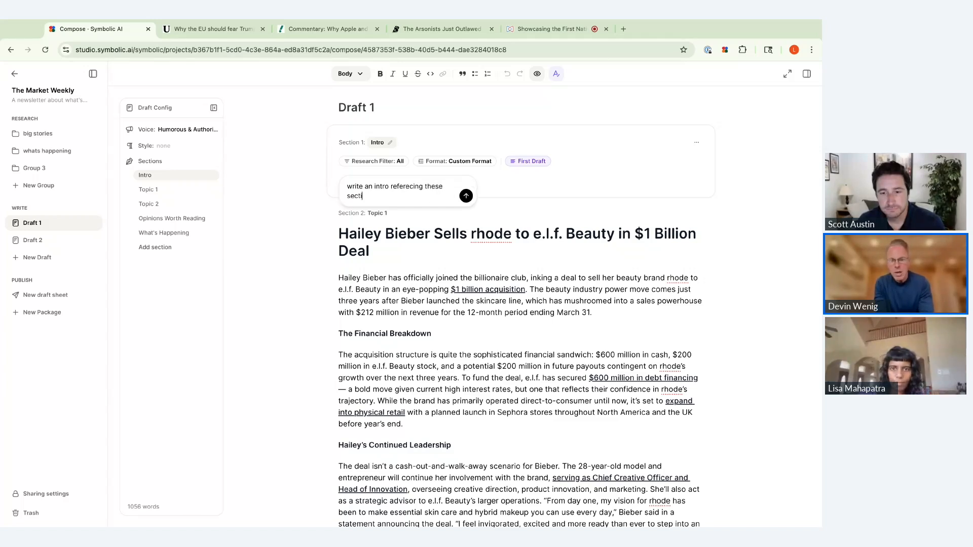
type("on for ane")
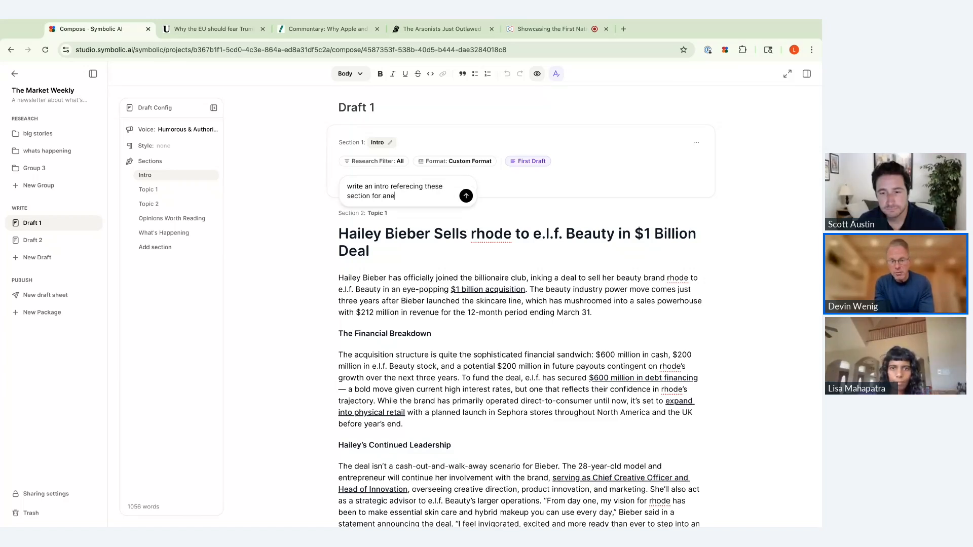
key("BackSpace")
key("BackSpace")
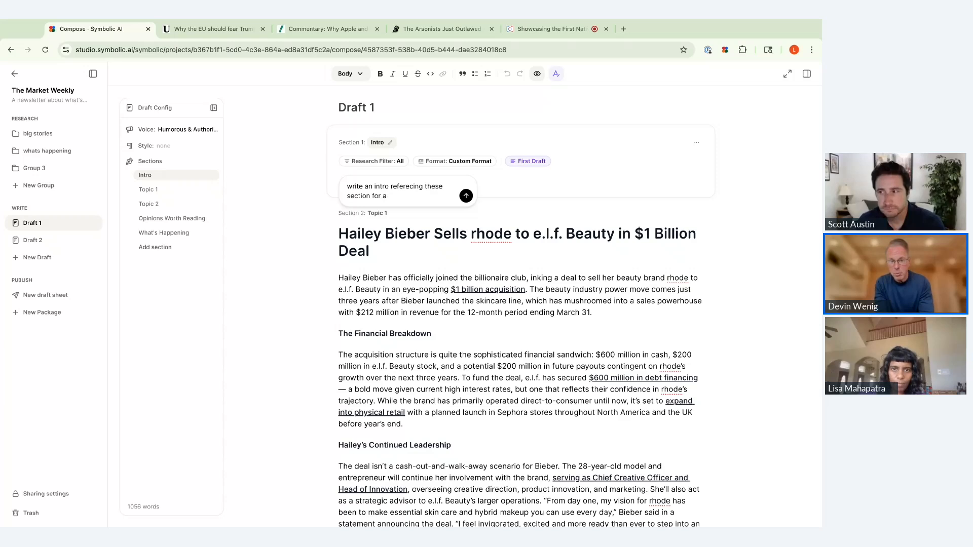
type("newsletter. yo")
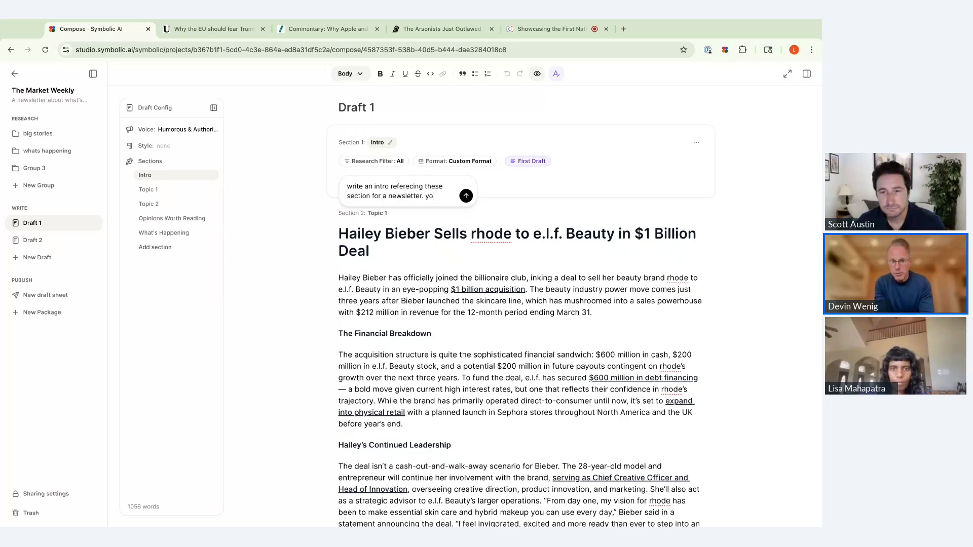
type("u are writing")
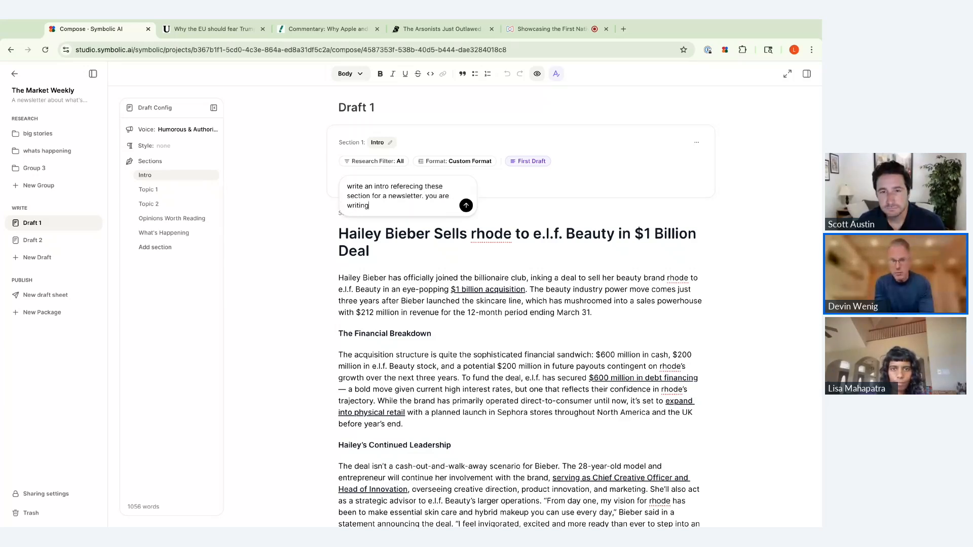
type(" an intro only and not the")
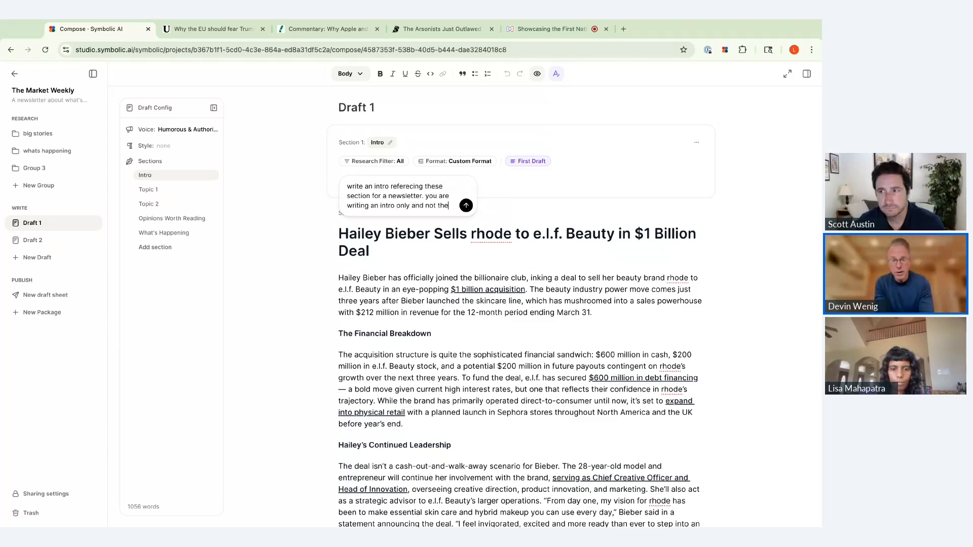
type(" newsletter itseldf")
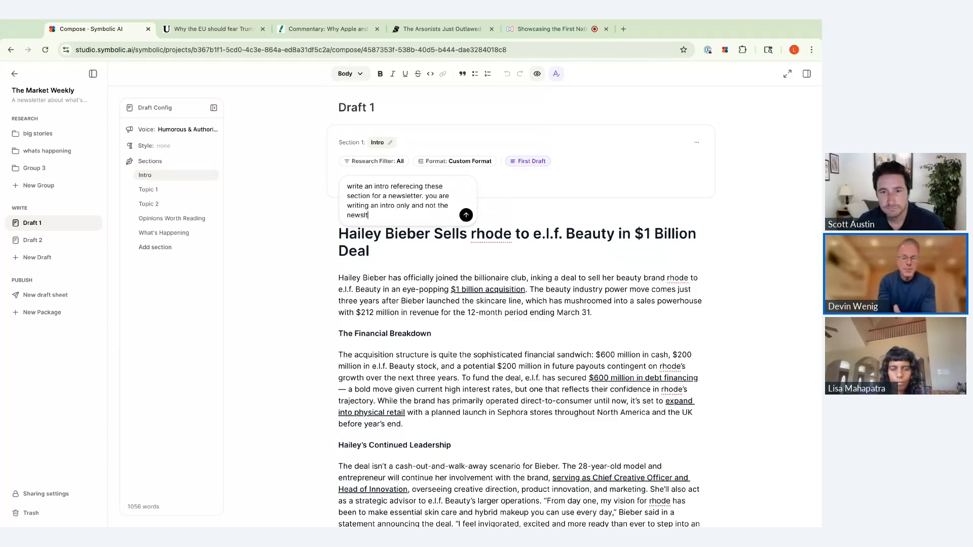
key("BackSpace")
key("BackSpace")
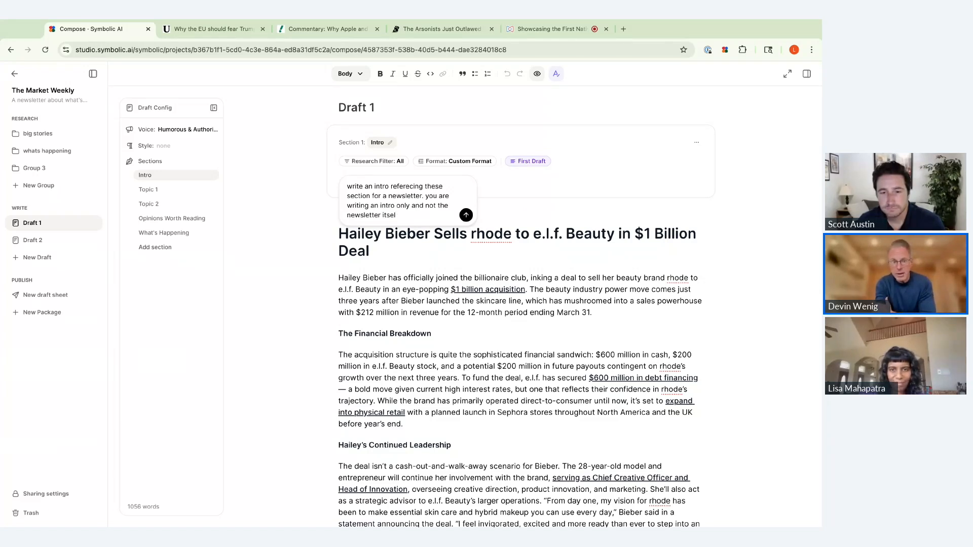
type("f")
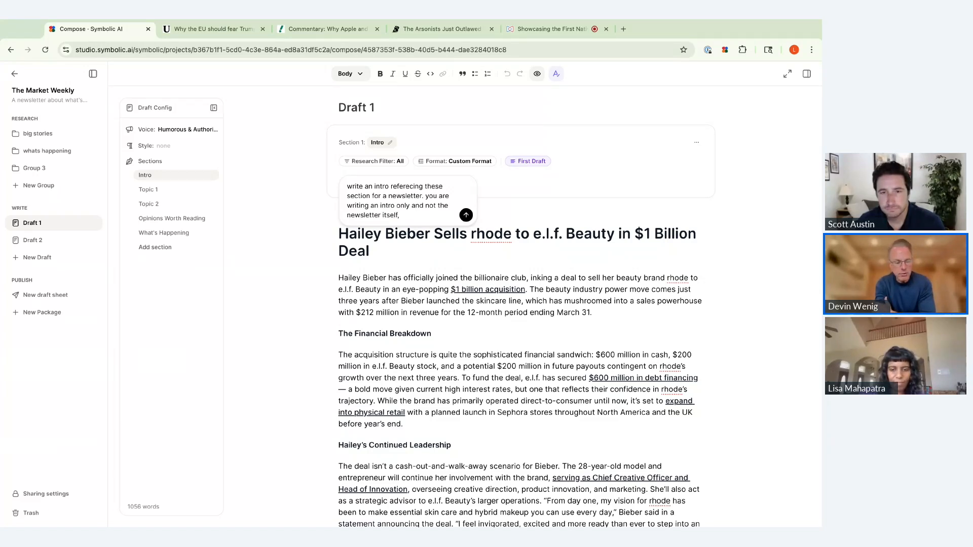
type(", keep it short")
key("Return")
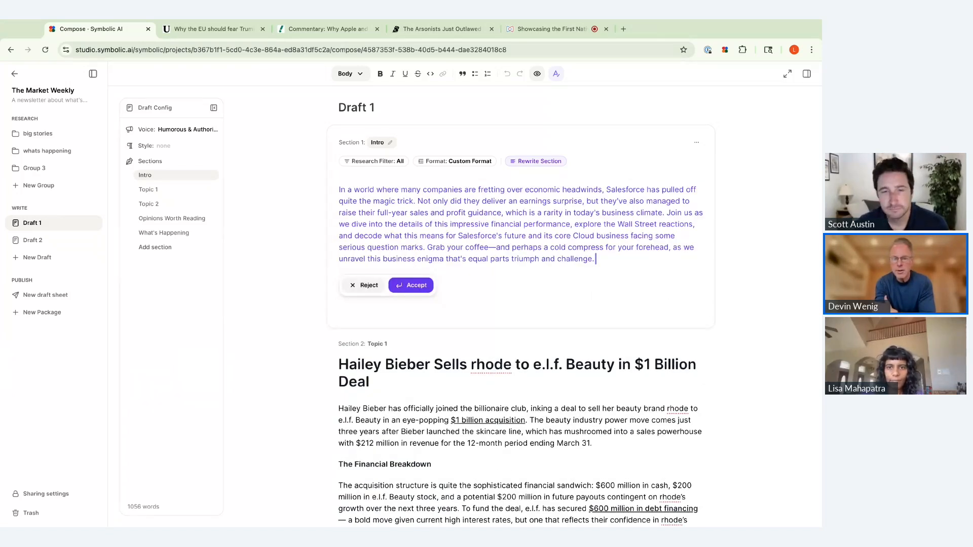
left_click(366, 285)
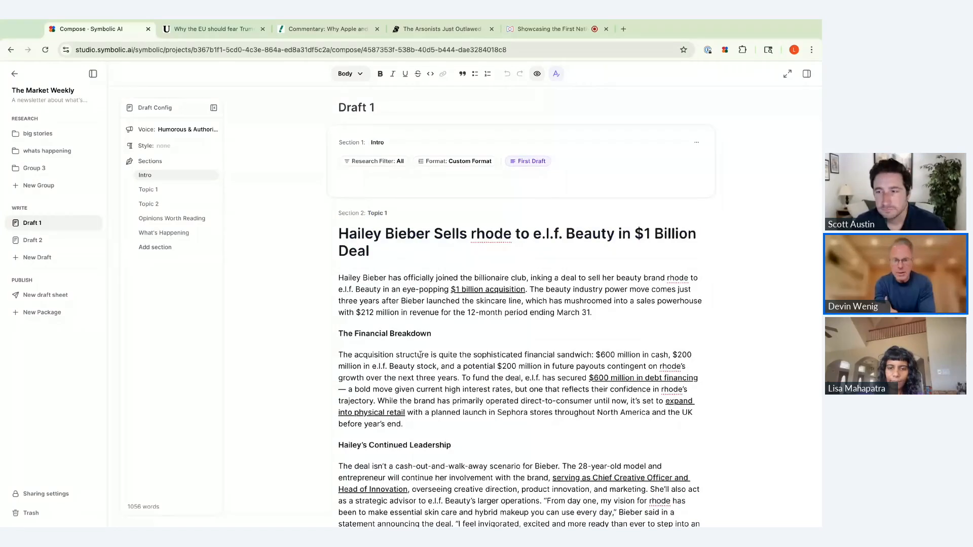
- Limit the Intro section's research filter to the tags topic 1 and boeing
left_click(397, 164)
left_click(375, 206)
left_click(367, 244)
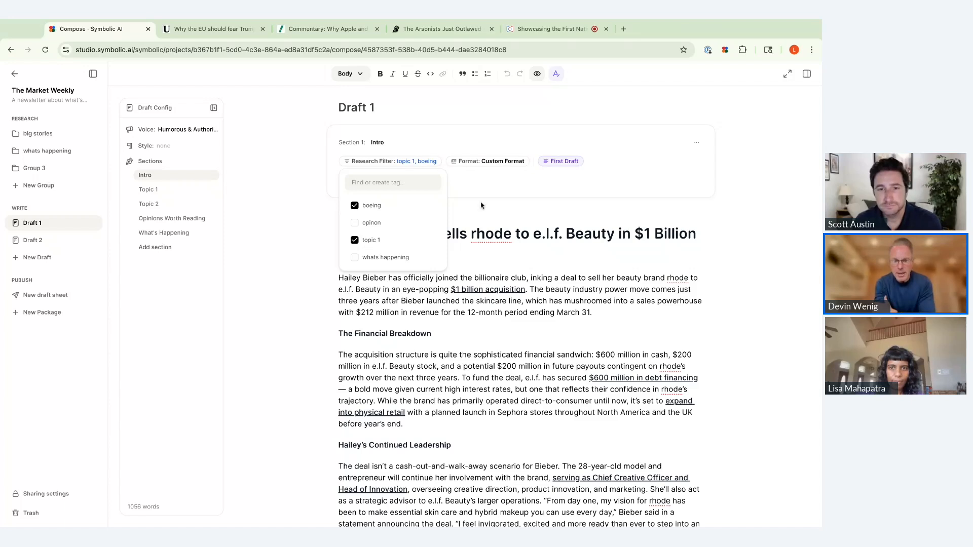
left_click(480, 190)
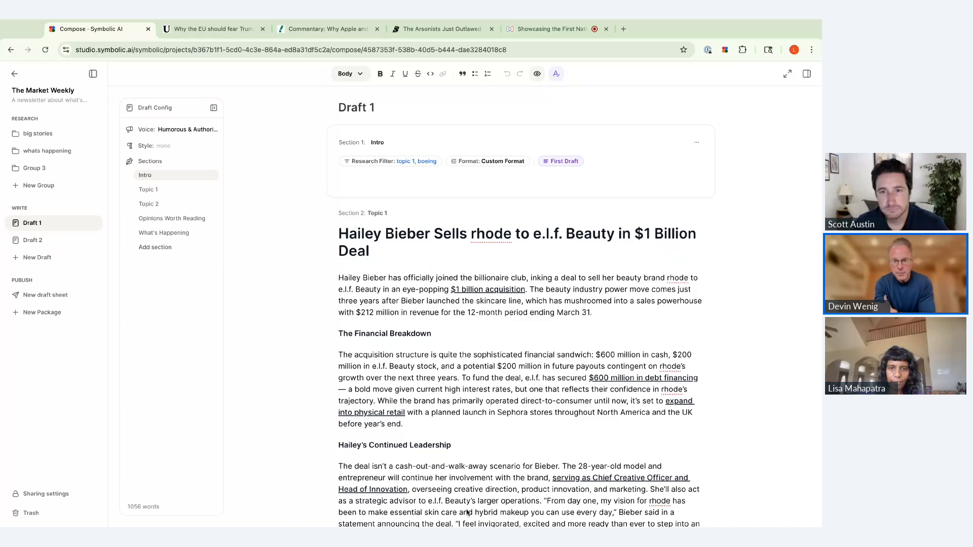
scroll(467, 512, "down", 3)
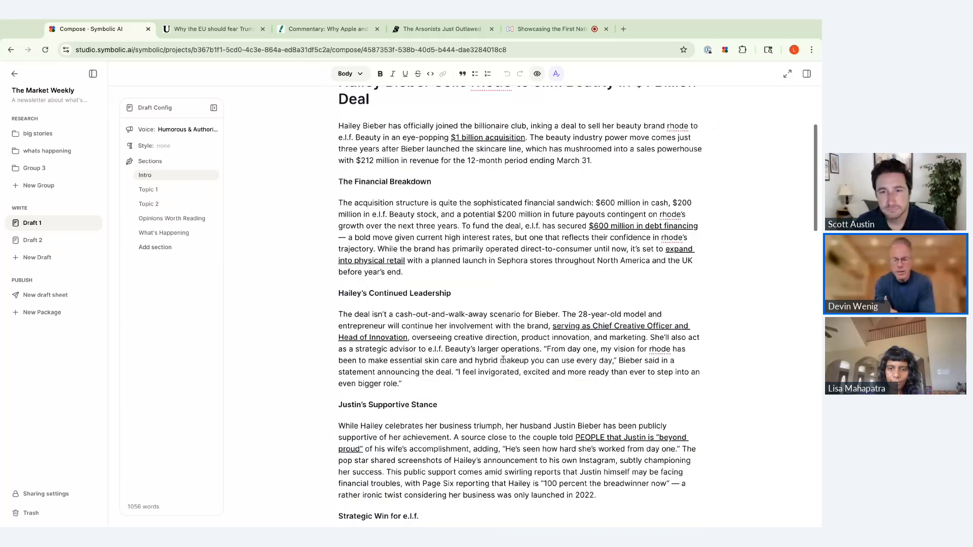
scroll(496, 512, "up", 1)
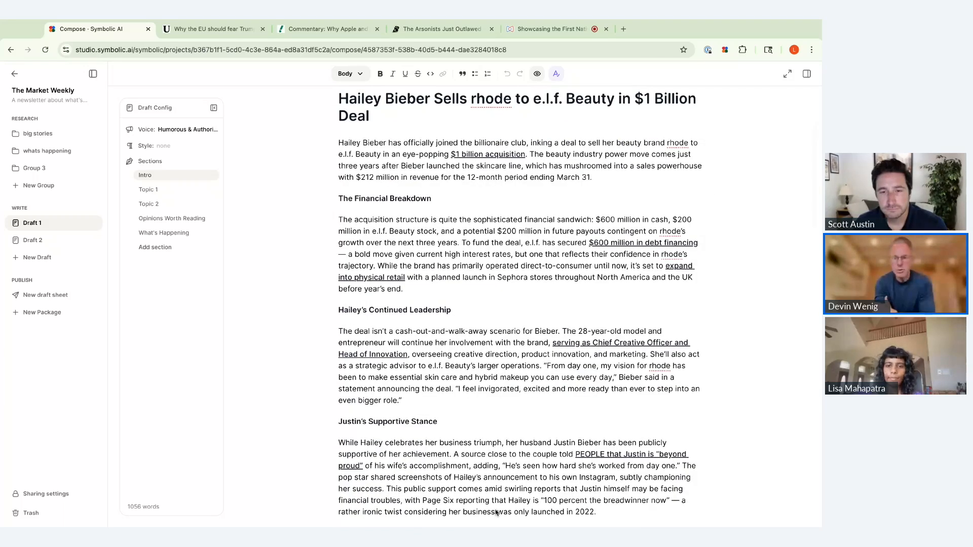
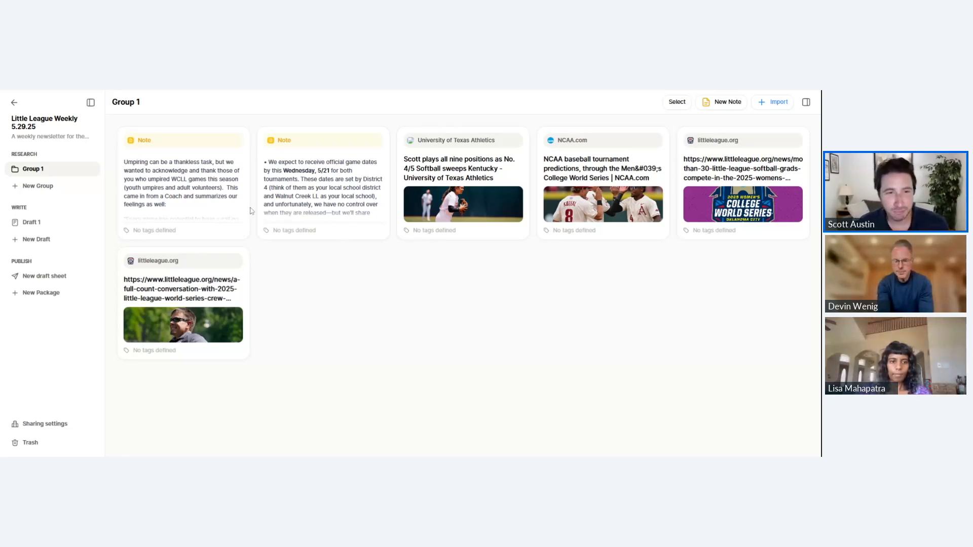
- Open the umpiring note in Group 1 of the Little League Weekly project and return to the group
left_click(202, 186)
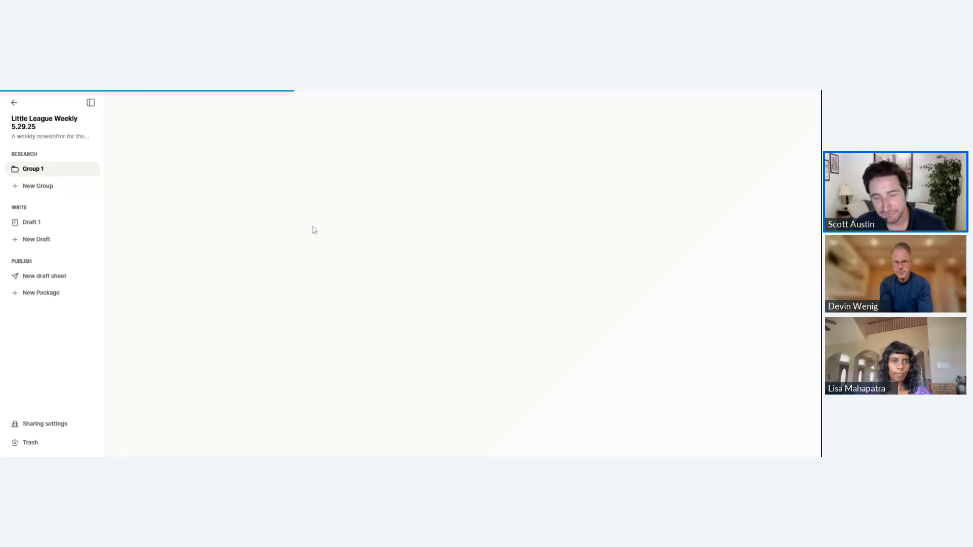
left_click(121, 103)
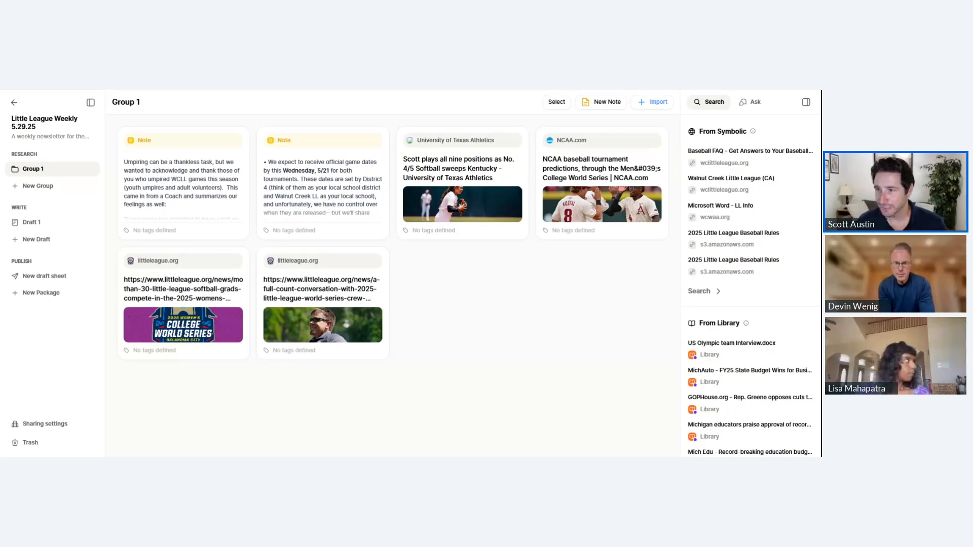
- Import two wclittleleague.org news pages into Group 1 as web links
left_click(653, 102)
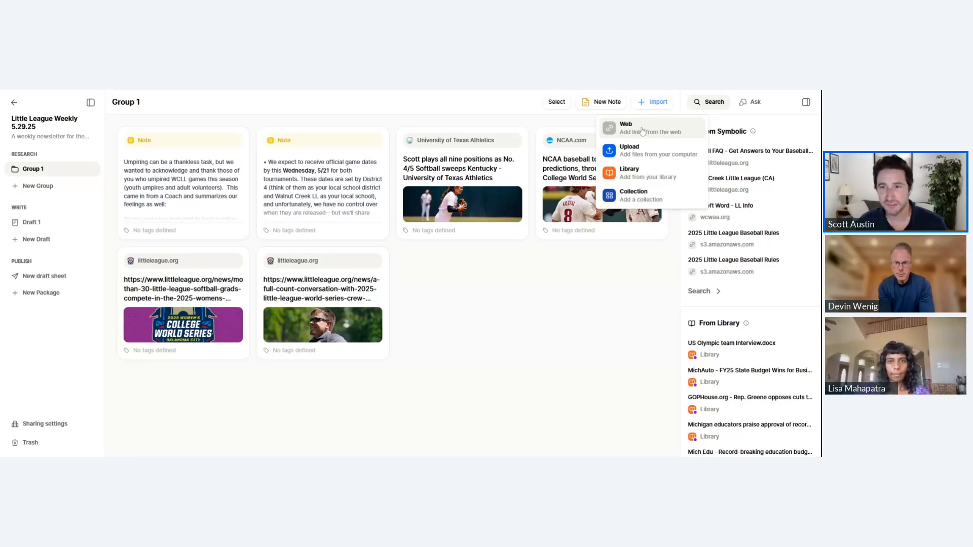
left_click(643, 131)
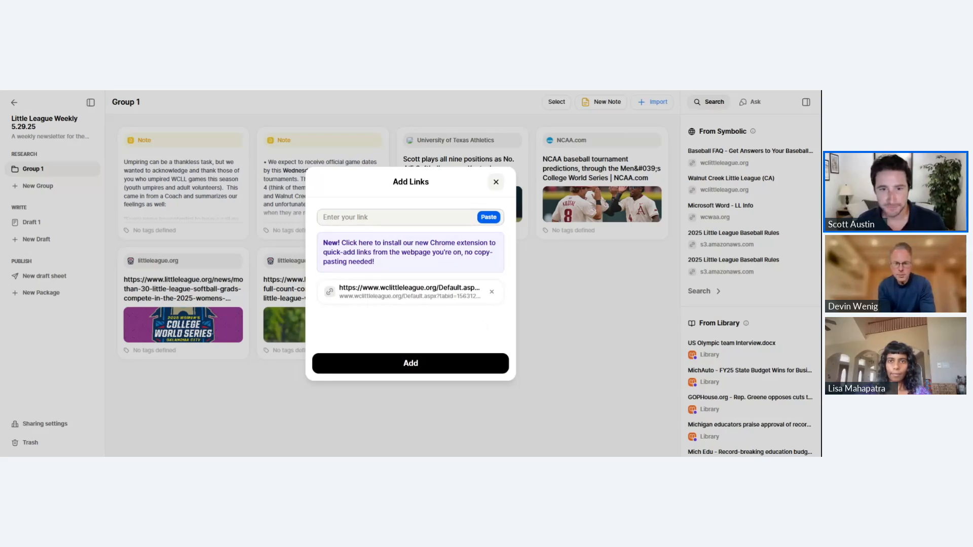
key("ctrl+v")
left_click(416, 357)
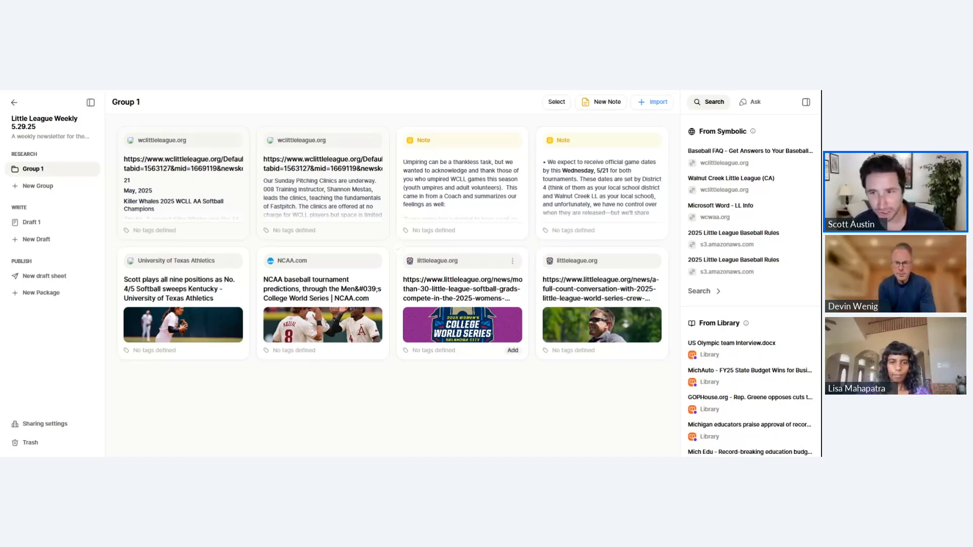
- Import the Wikipedia page en.wikipedia.org/wiki/Tom_Candiotti into Group 1 as a web link
left_click(653, 102)
left_click(644, 133)
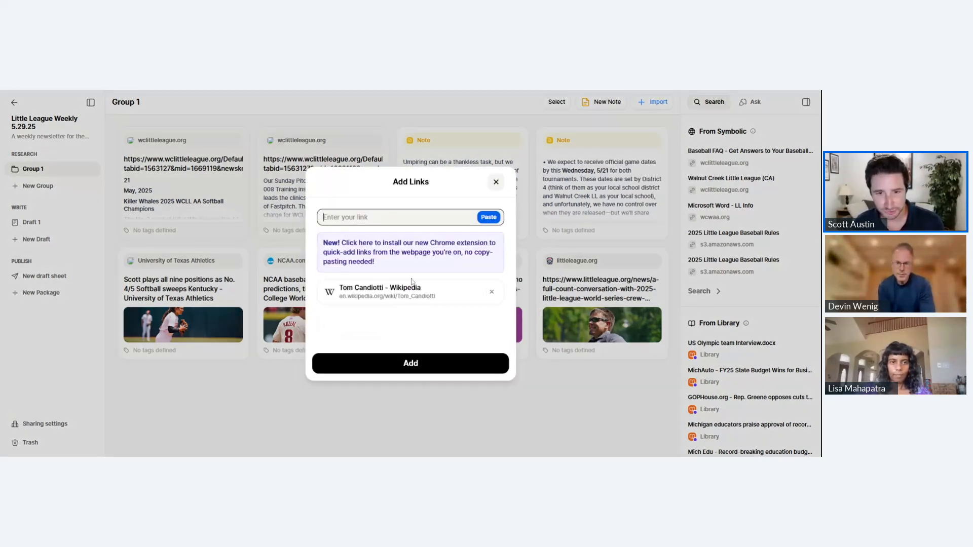
left_click(411, 364)
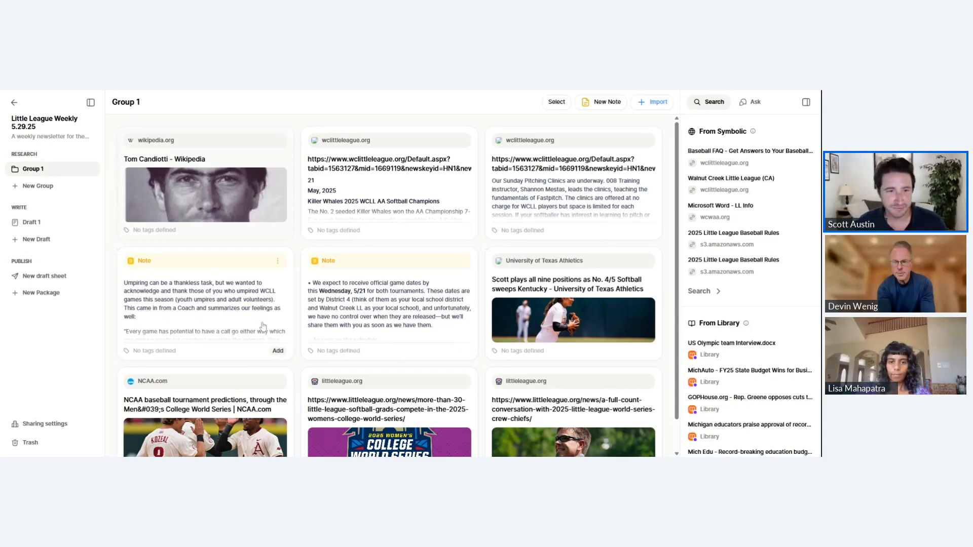
- Create the tag "player of the week" on the Tom Candiotti Wikipedia item
left_click(277, 231)
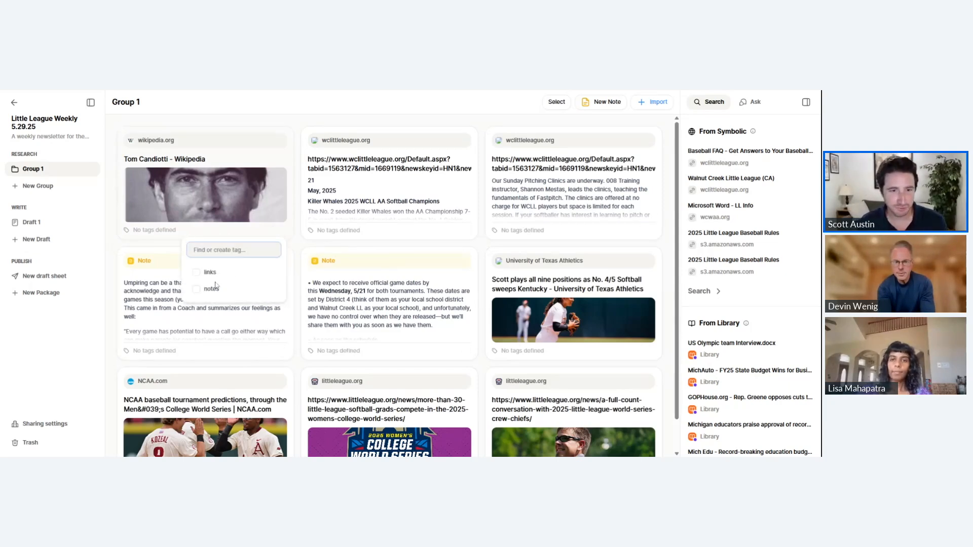
type("player of the week")
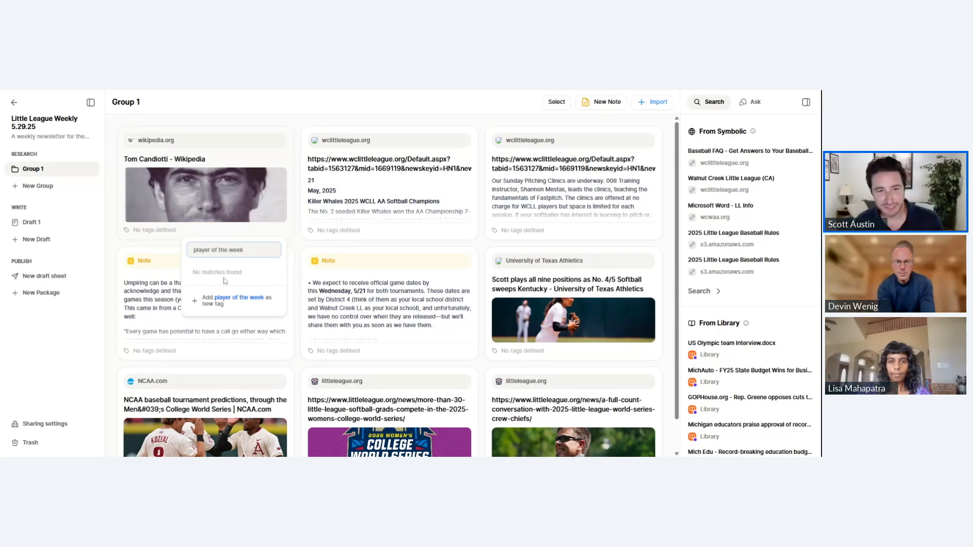
left_click(197, 303)
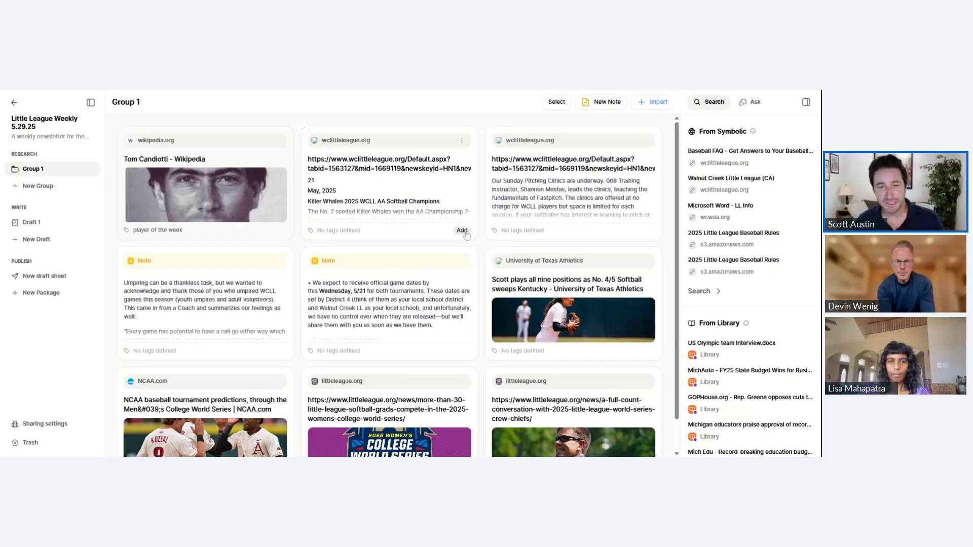
- Tag both wclittleleague.org items and the note about official tournament game dates with "notes"
left_click(461, 230)
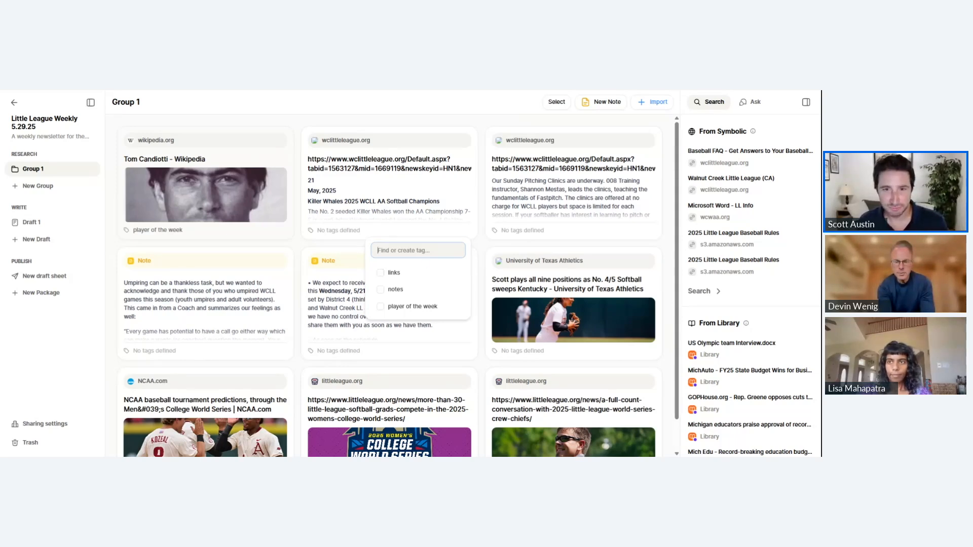
left_click(380, 289)
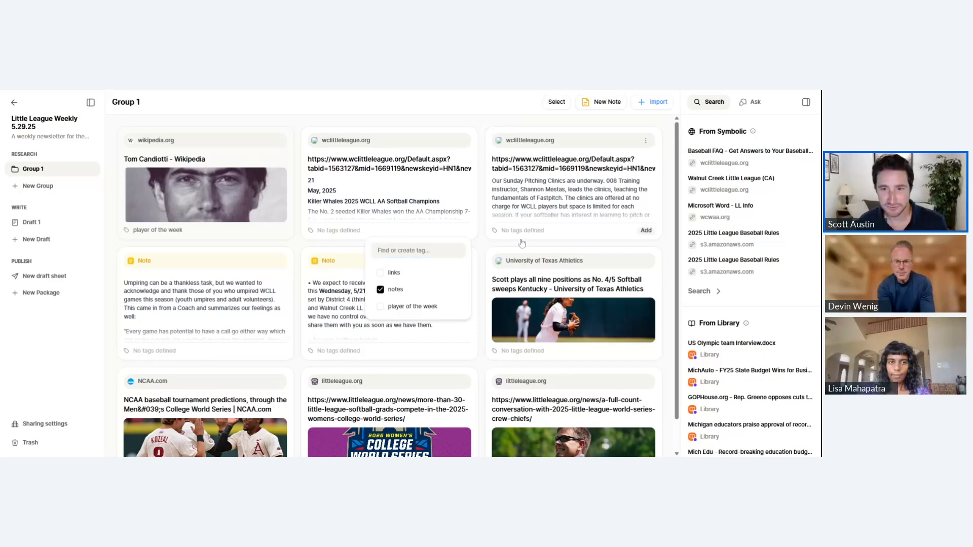
left_click(646, 230)
left_click(564, 289)
left_click(462, 350)
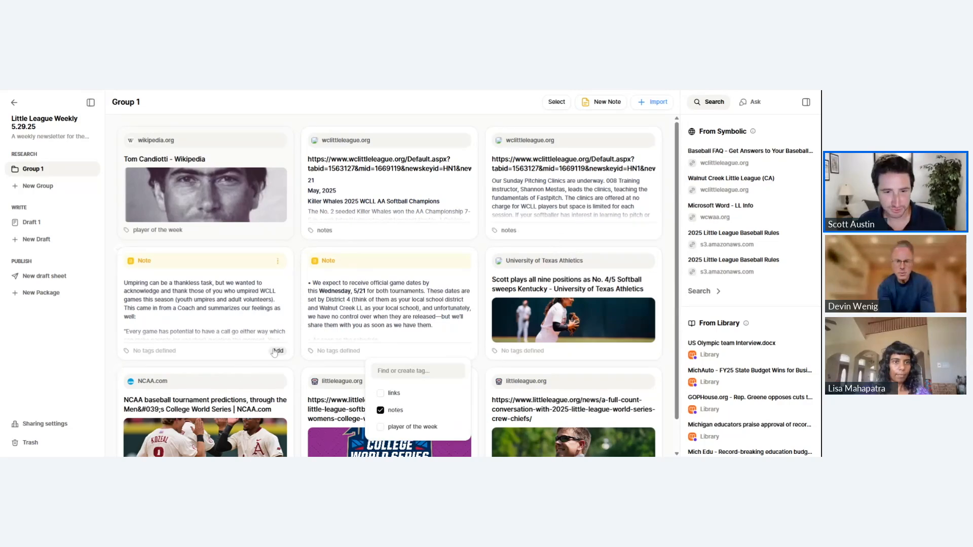
- Tag the note thanking umpires with "notes" and the University of Texas Athletics item with "links"
left_click(277, 351)
left_click(196, 410)
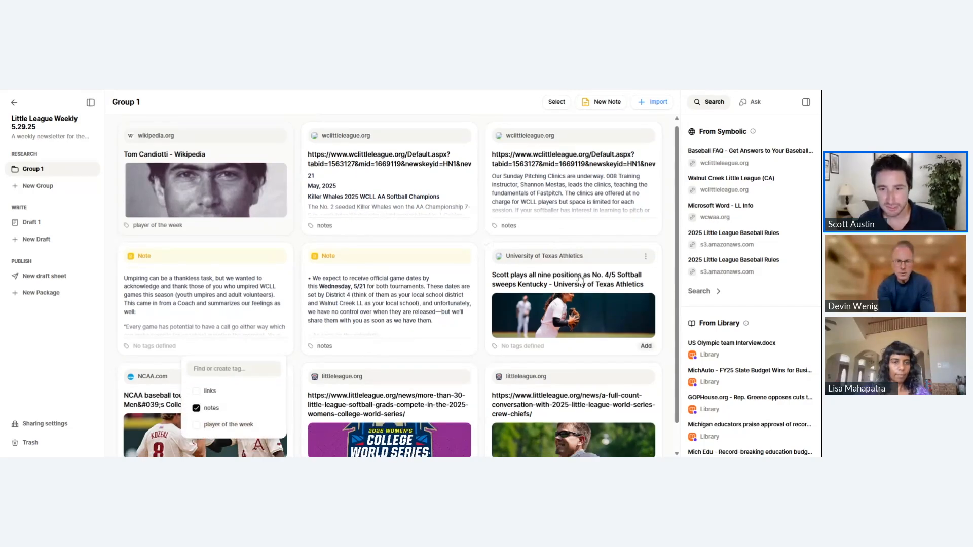
scroll(573, 284, "down", 1)
left_click(645, 316)
left_click(578, 358)
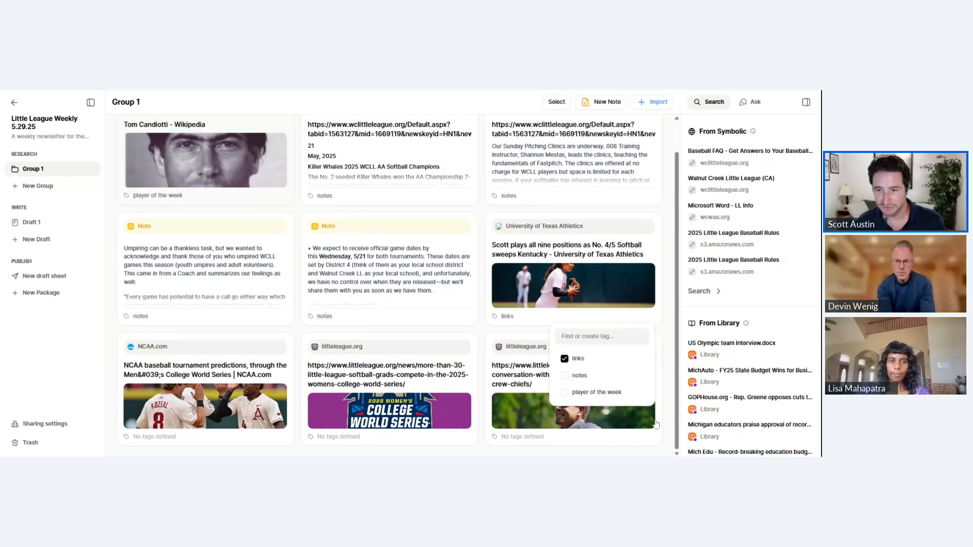
- Tag both littleleague.org items and the NCAA.com tournament predictions item with "links"
left_click(644, 436)
left_click(564, 382)
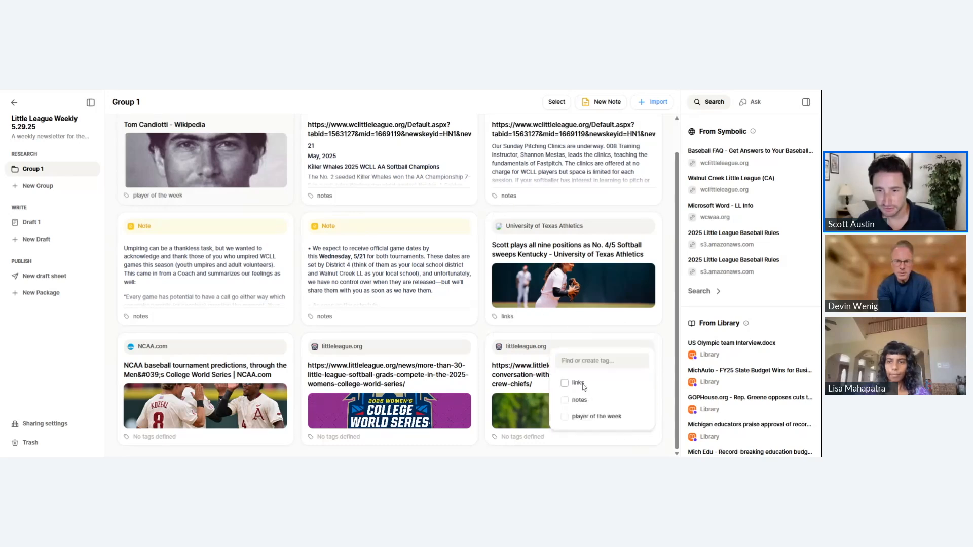
left_click(462, 437)
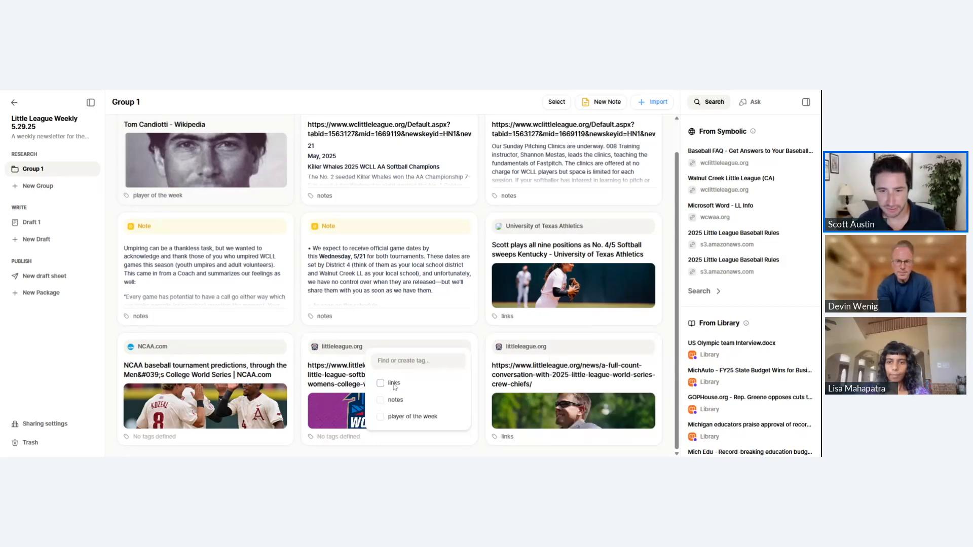
left_click(380, 383)
left_click(278, 436)
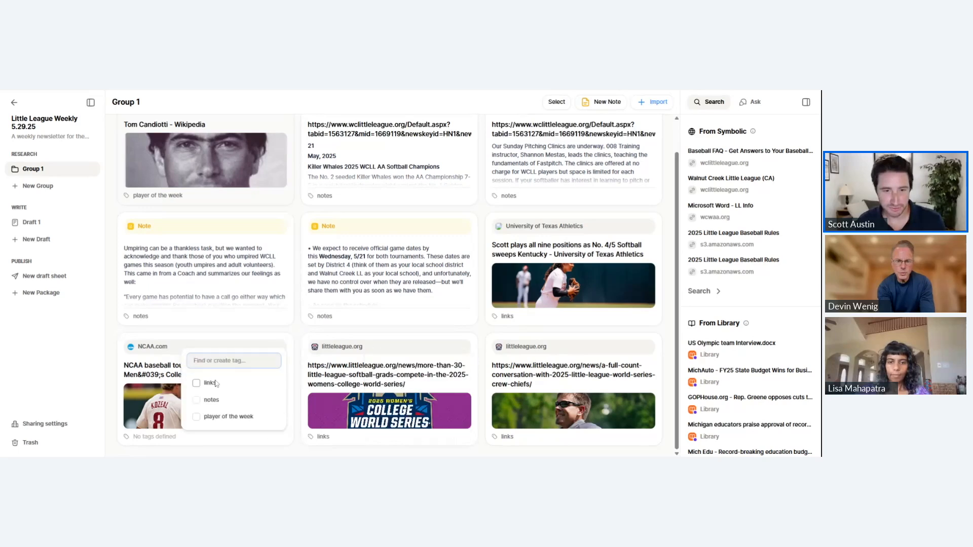
scroll(150, 241, "up", 1)
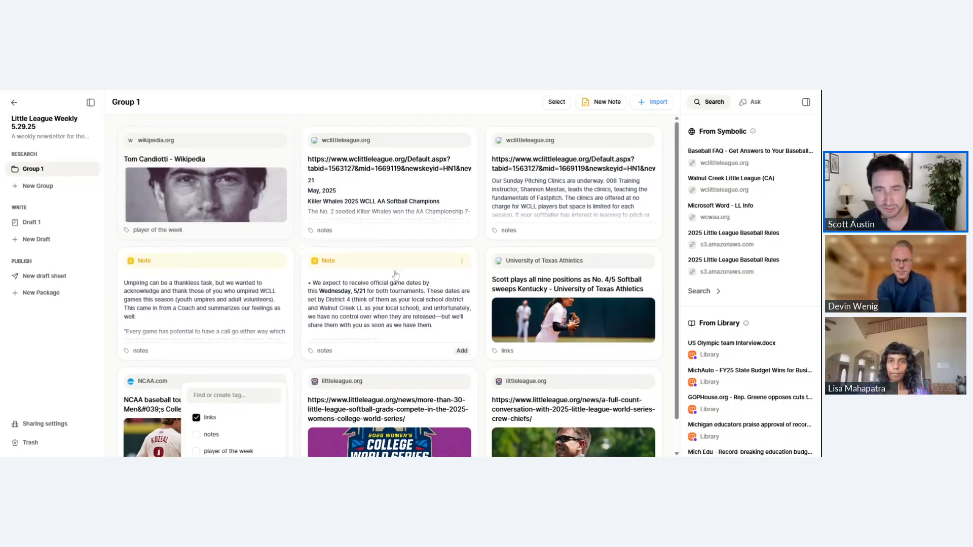
- Split Draft 1 into two sections and name them "Intro" and "Notes"
left_click(31, 222)
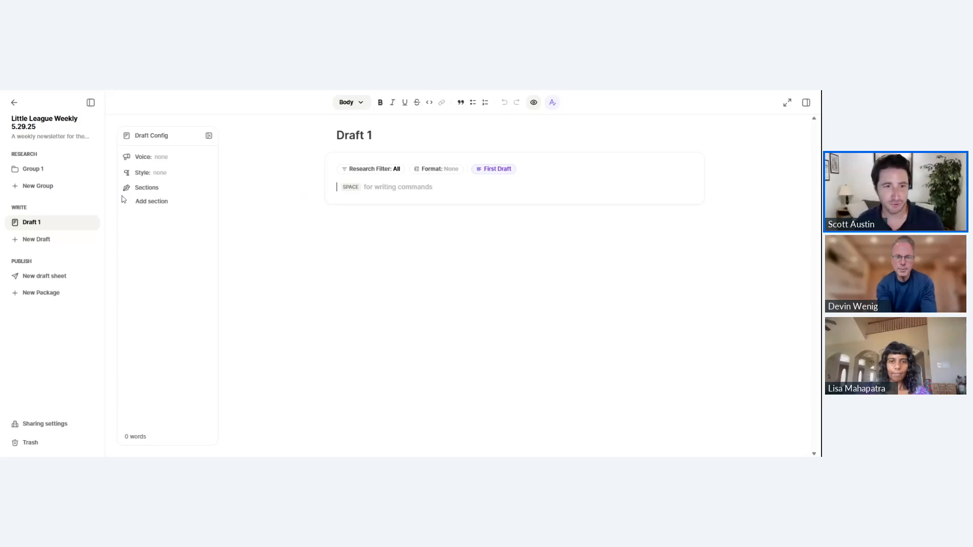
left_click(150, 207)
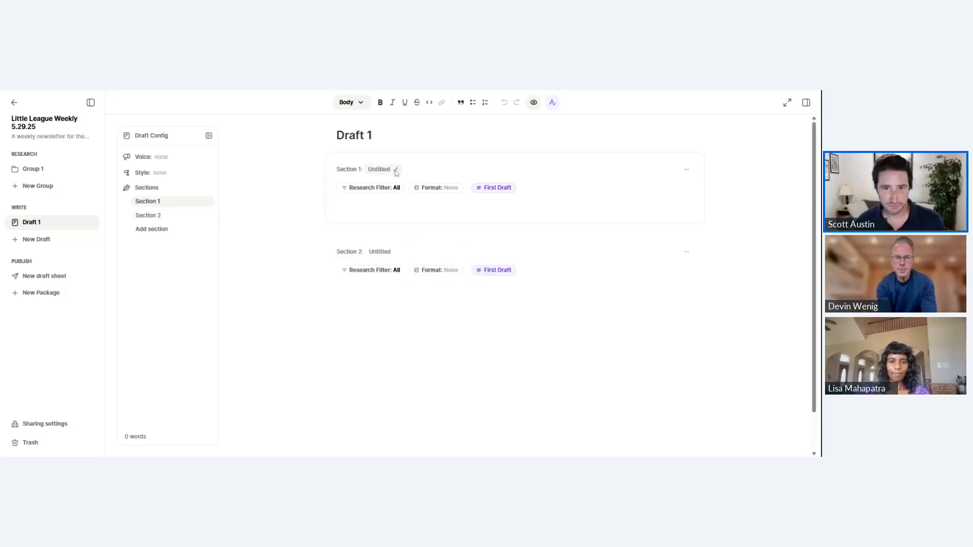
left_click(396, 170)
type("Intro")
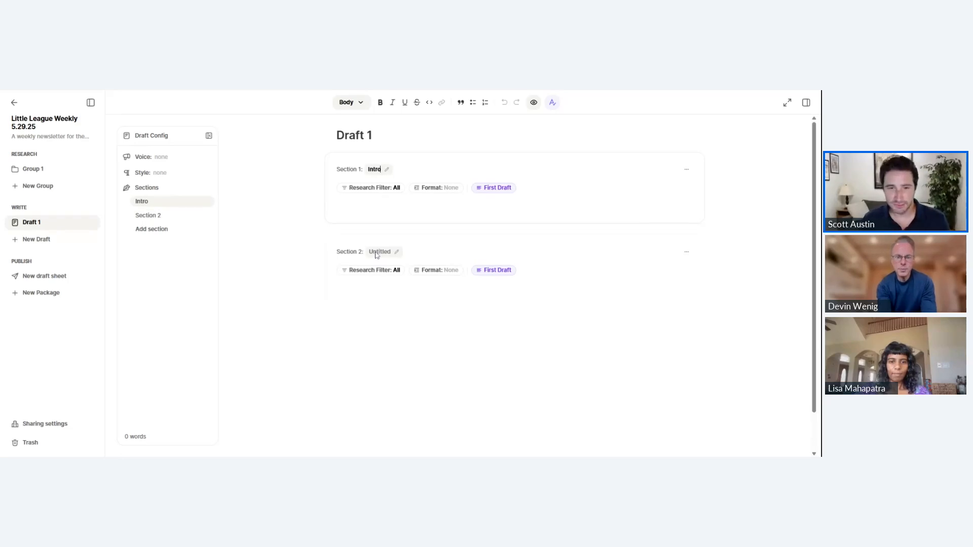
left_click(376, 252)
type("Notes")
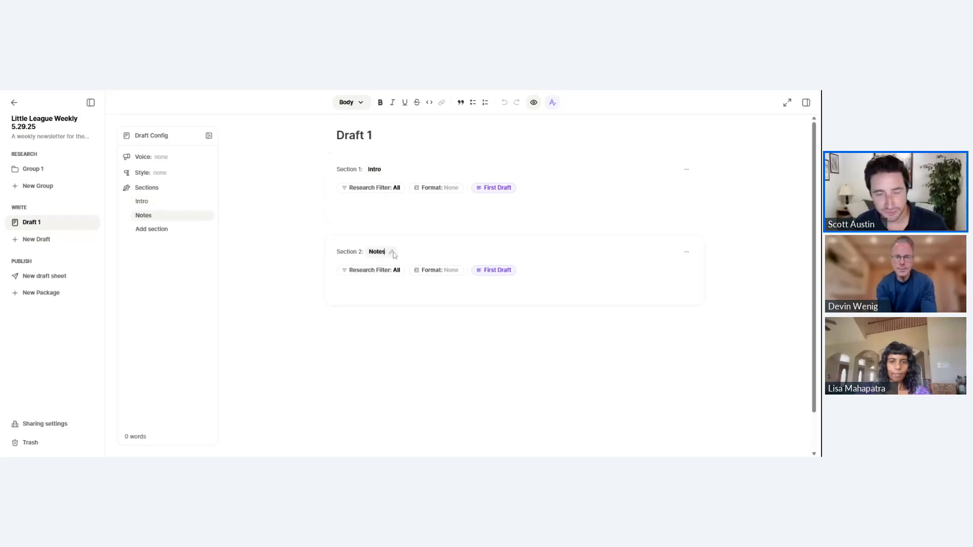
- Add a third section named "Players of the Week" and a fourth named "Creek Legends" to Draft 1
left_click(162, 229)
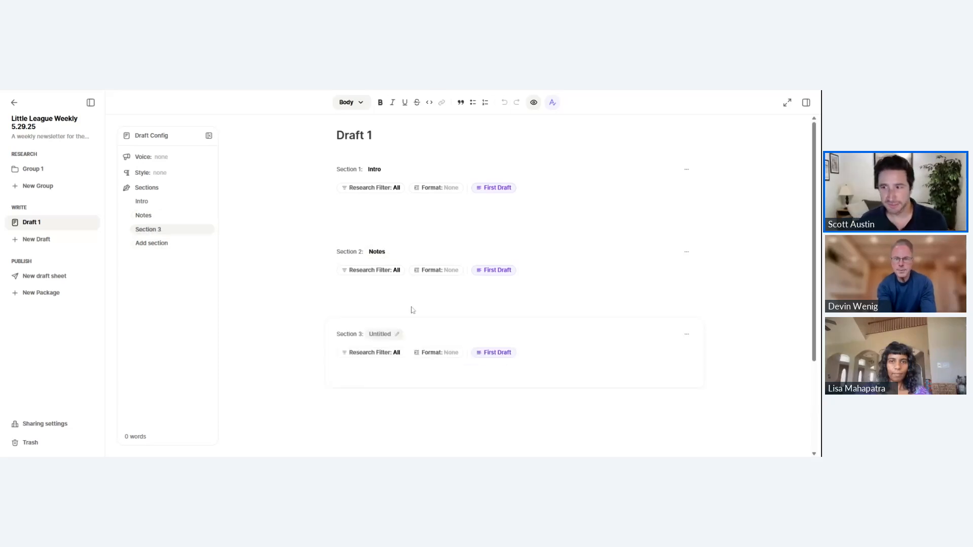
type("Players o")
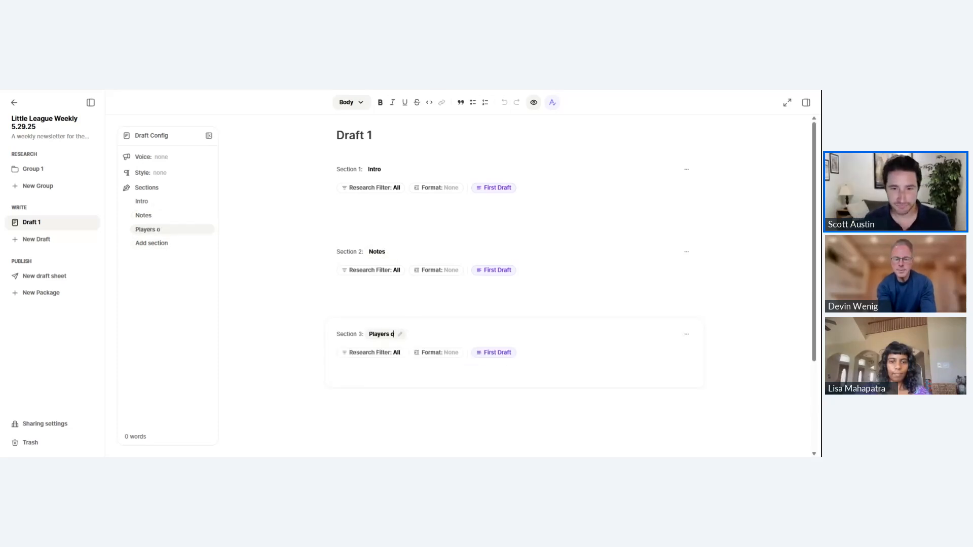
type("f the Week")
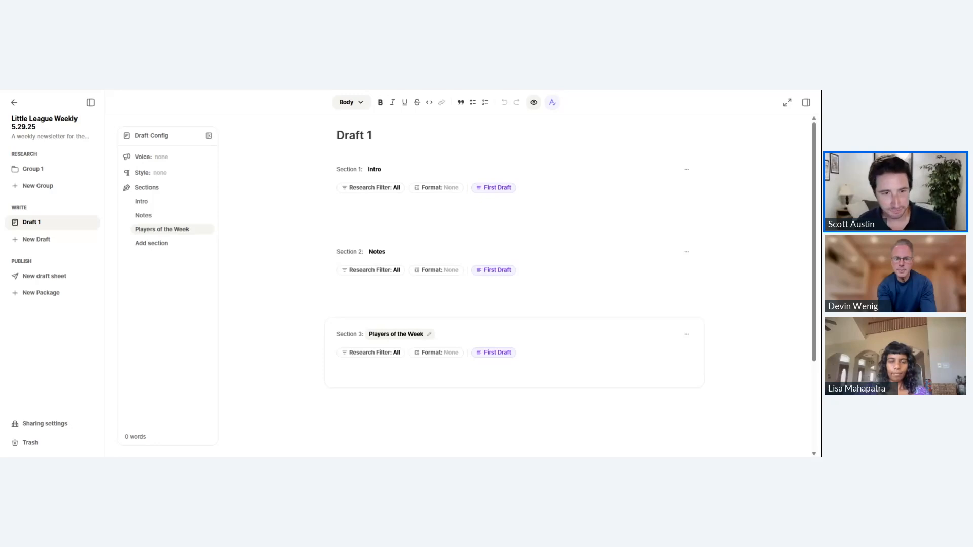
left_click(165, 248)
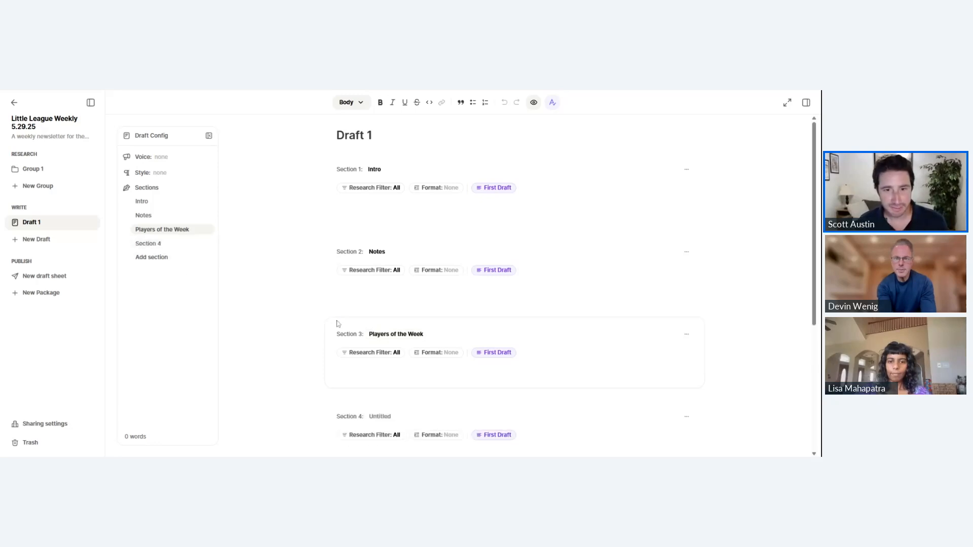
scroll(420, 382, "down", 2)
left_click(381, 335)
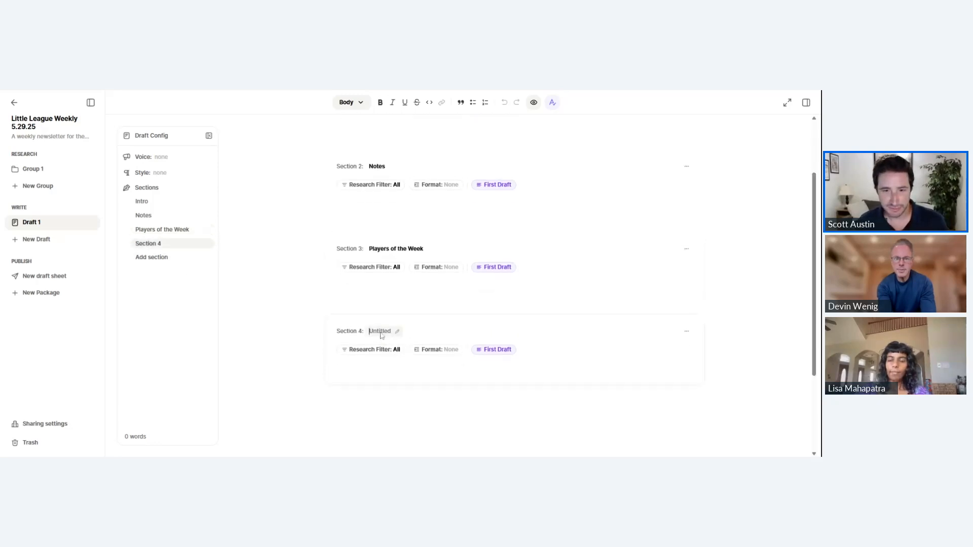
type("Cre")
type("ek L")
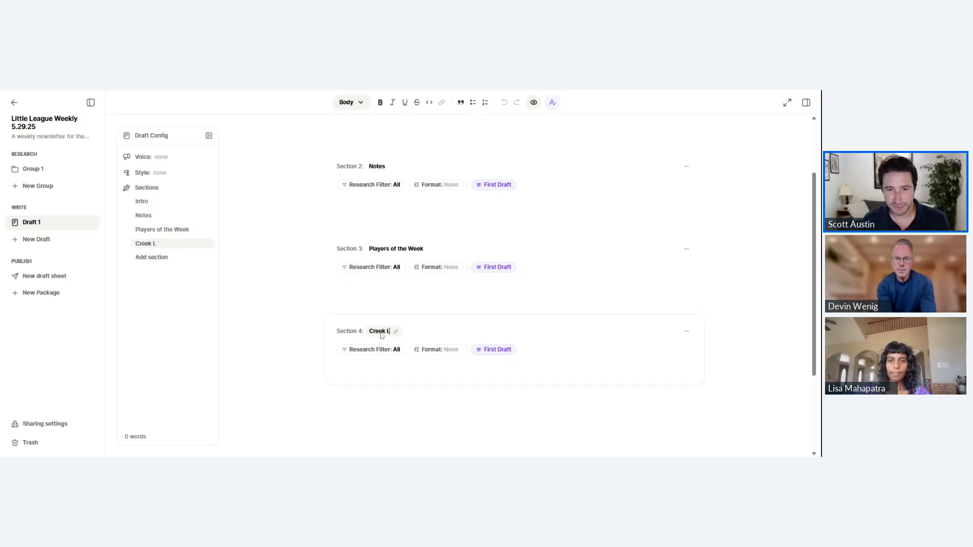
type("egends")
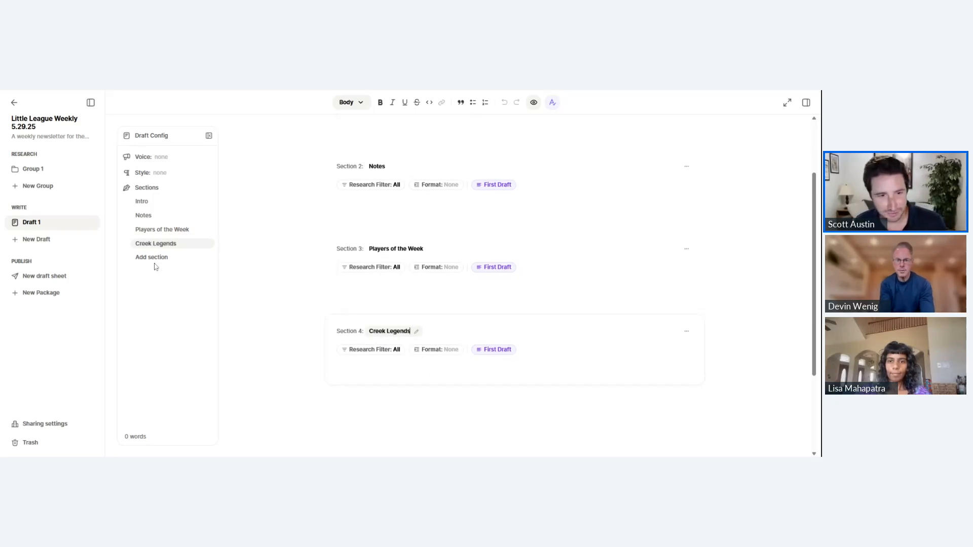
- Add a fifth section named "Links" and a sixth named "Closing" to Draft 1
left_click(151, 257)
scroll(400, 401, "down", 3)
left_click(377, 287)
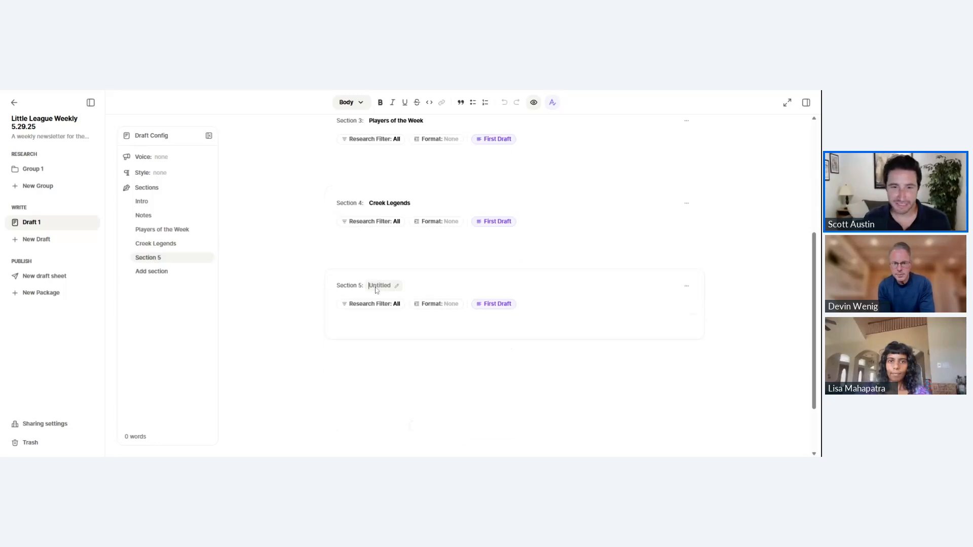
type("L")
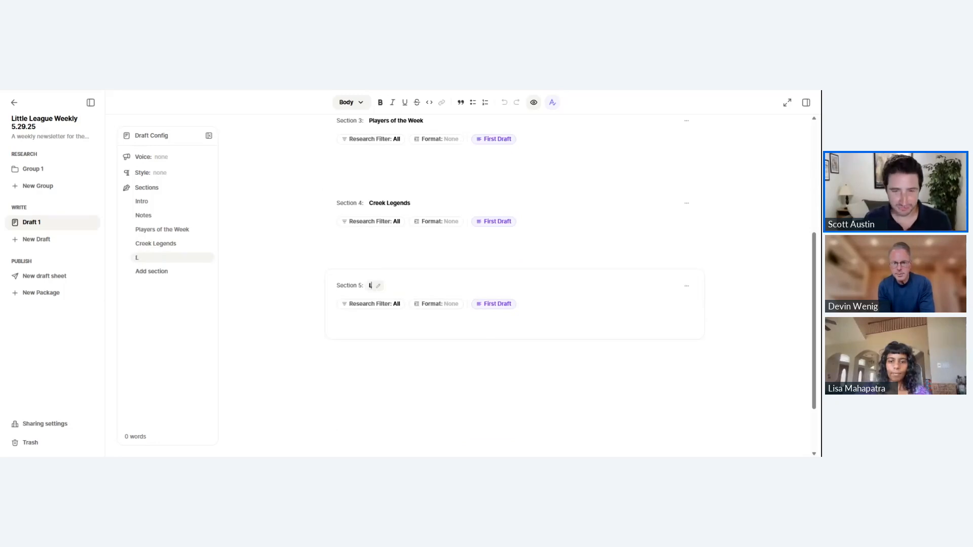
type("inks")
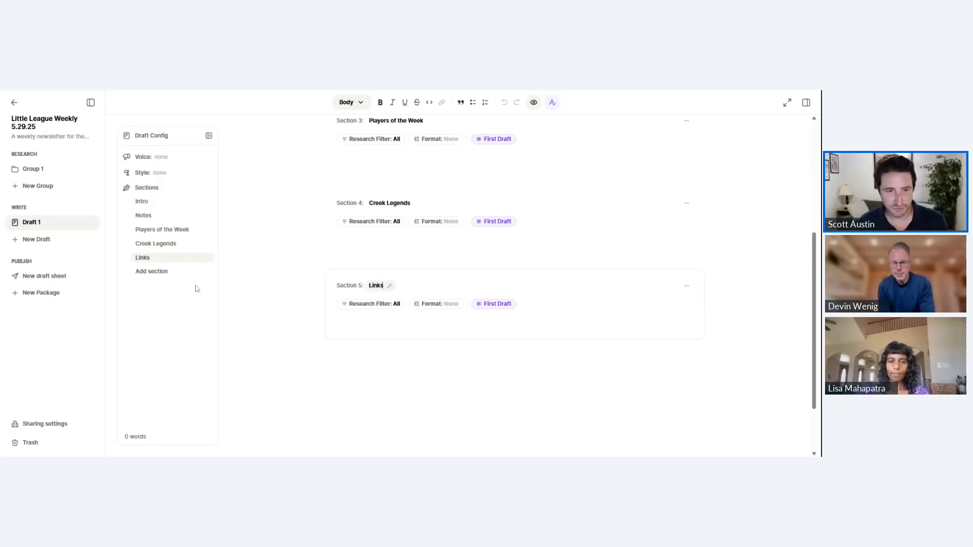
left_click(155, 272)
left_click(394, 371)
type("Closing")
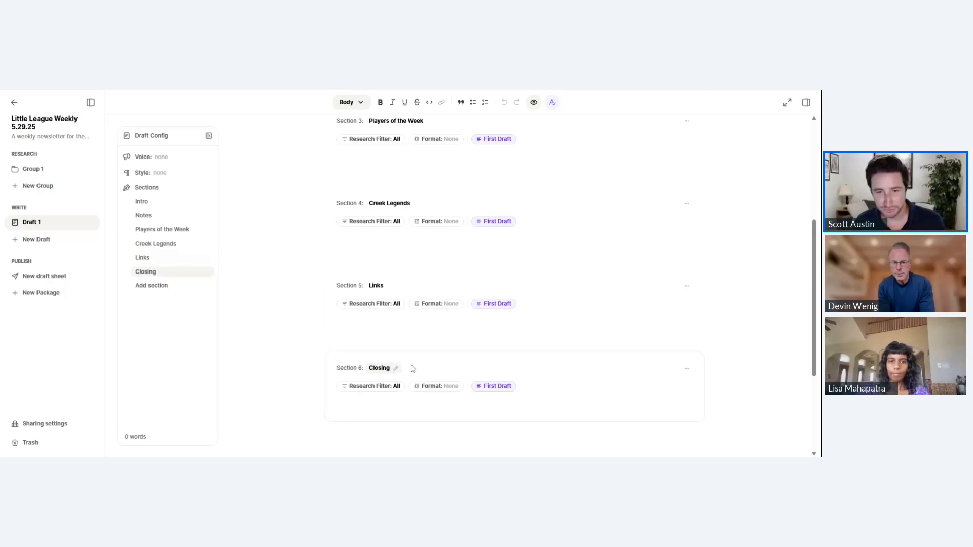
left_click(570, 275)
scroll(419, 265, "up", 5)
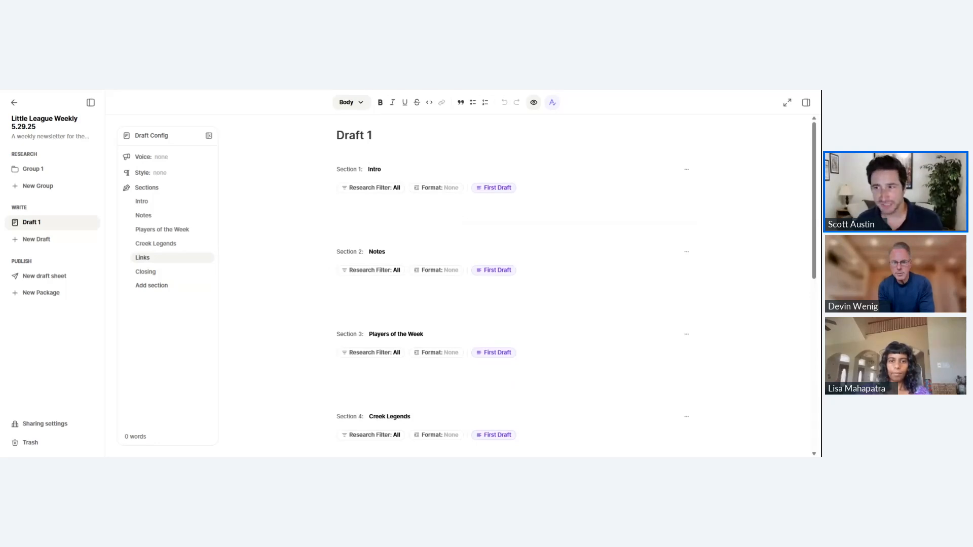
- Restrict the research filter of the Notes section to items tagged "notes"
scroll(411, 248, "down", 1)
scroll(411, 248, "down", 3)
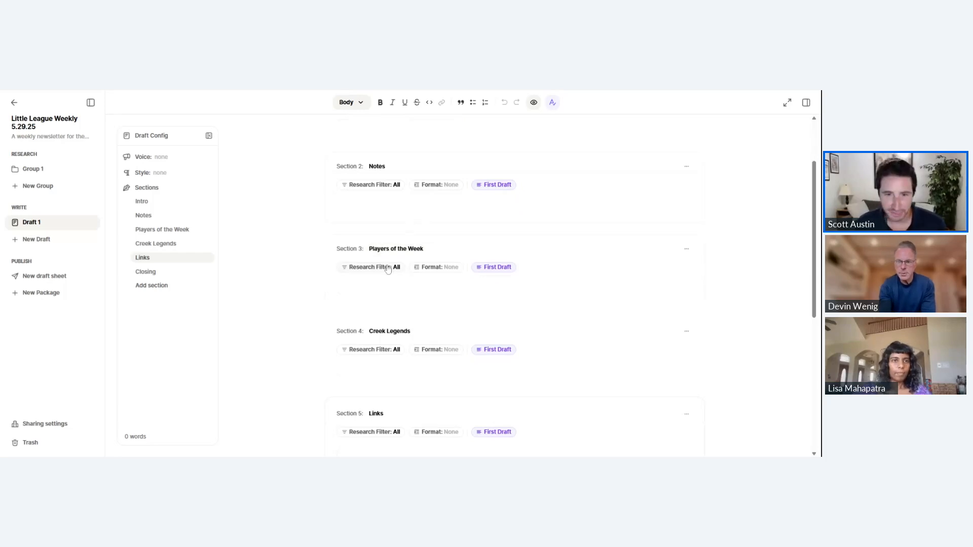
left_click(393, 186)
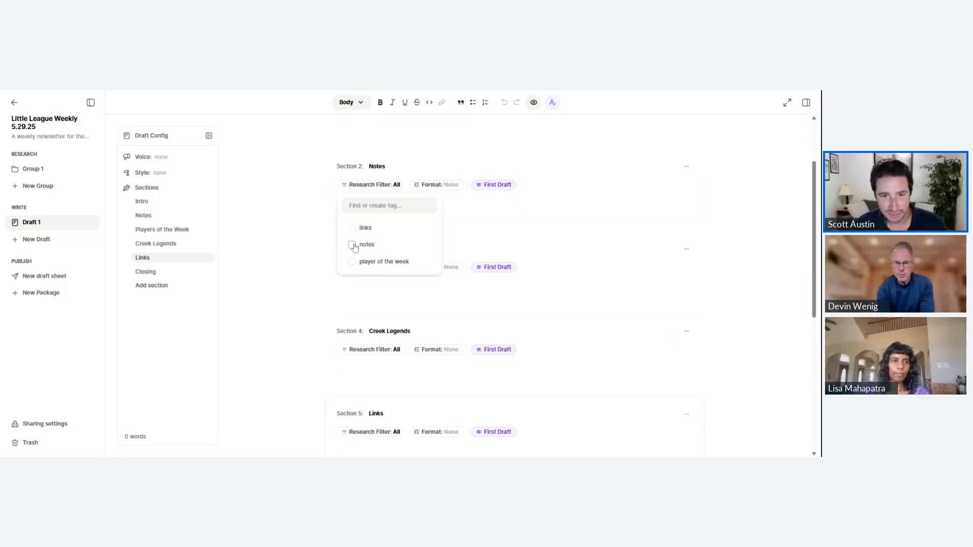
left_click(353, 245)
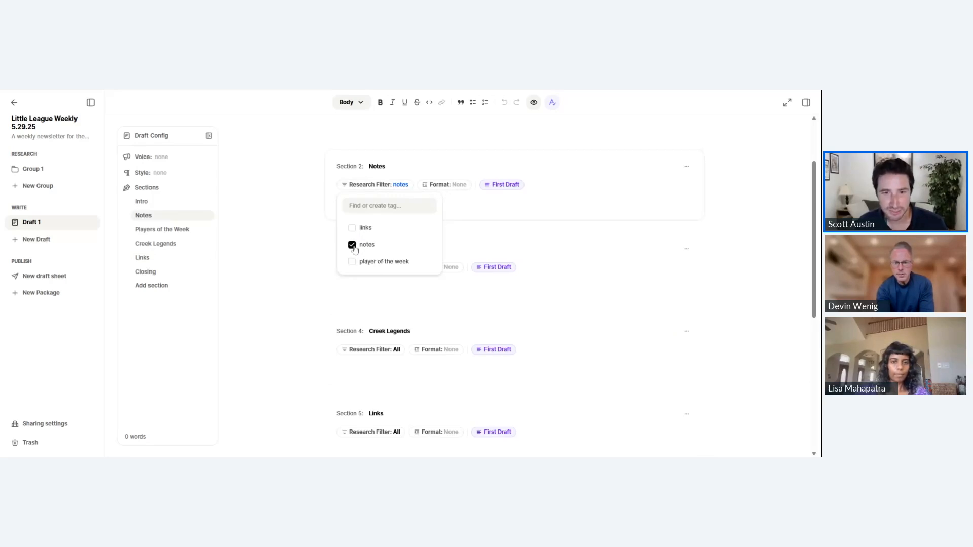
left_click(338, 191)
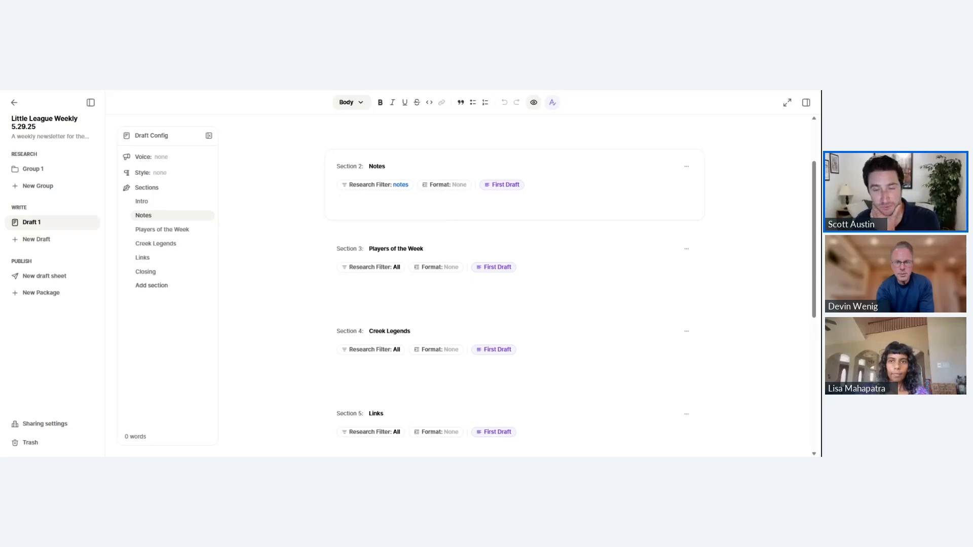
- Review the "WCLL quick notes" format preset and apply it to the Notes section
left_click(459, 186)
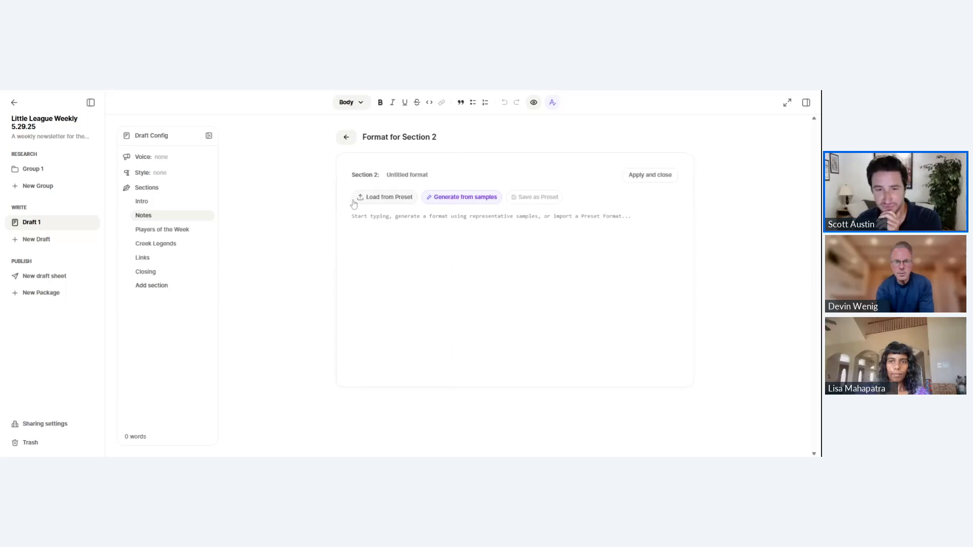
left_click(397, 199)
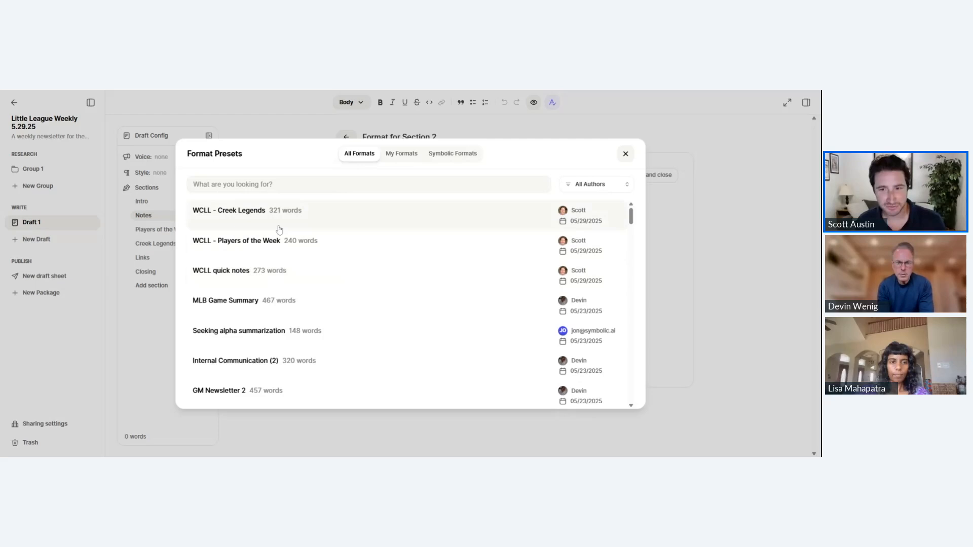
left_click(239, 276)
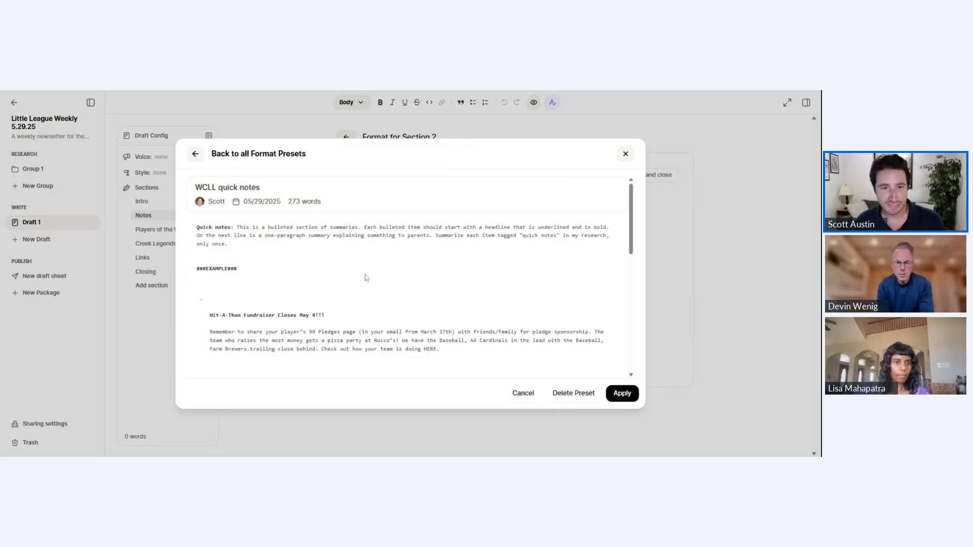
scroll(366, 278, "down", 8)
scroll(376, 278, "up", 10)
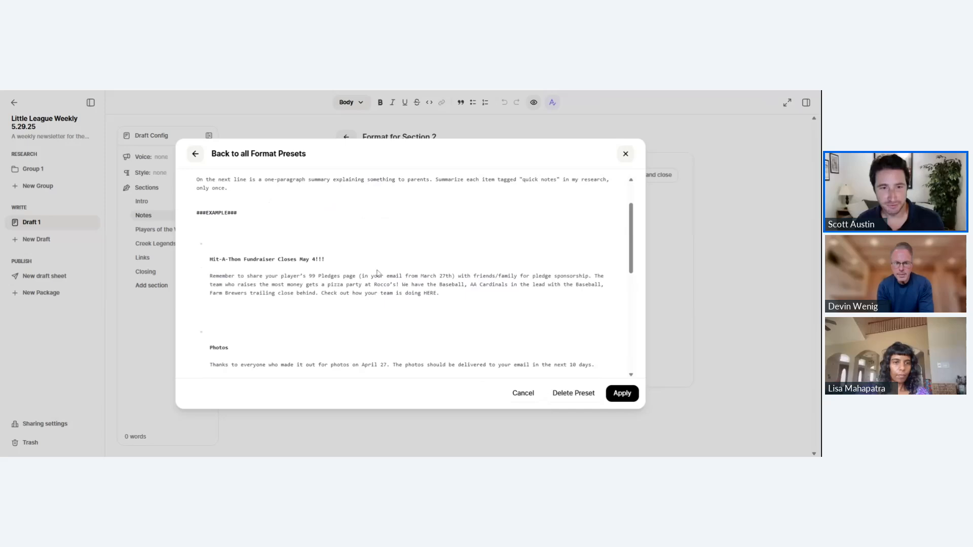
left_click(623, 393)
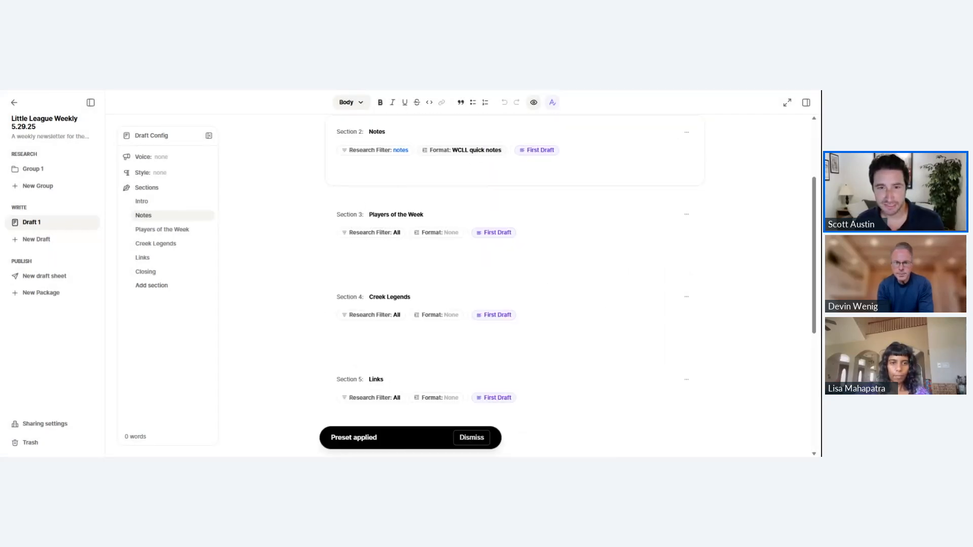
- Generate a first draft of the Notes section and accept the generated text
scroll(535, 237, "up", 3)
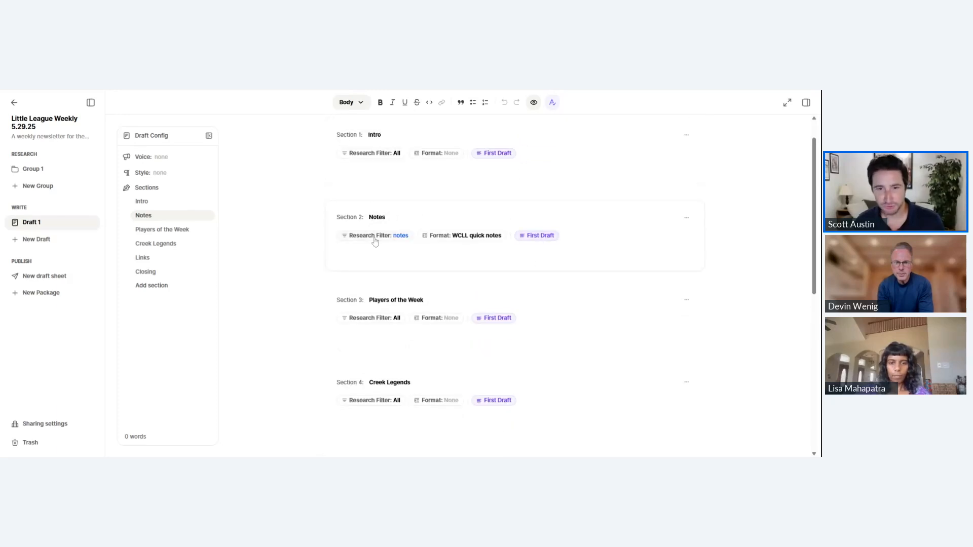
left_click(533, 237)
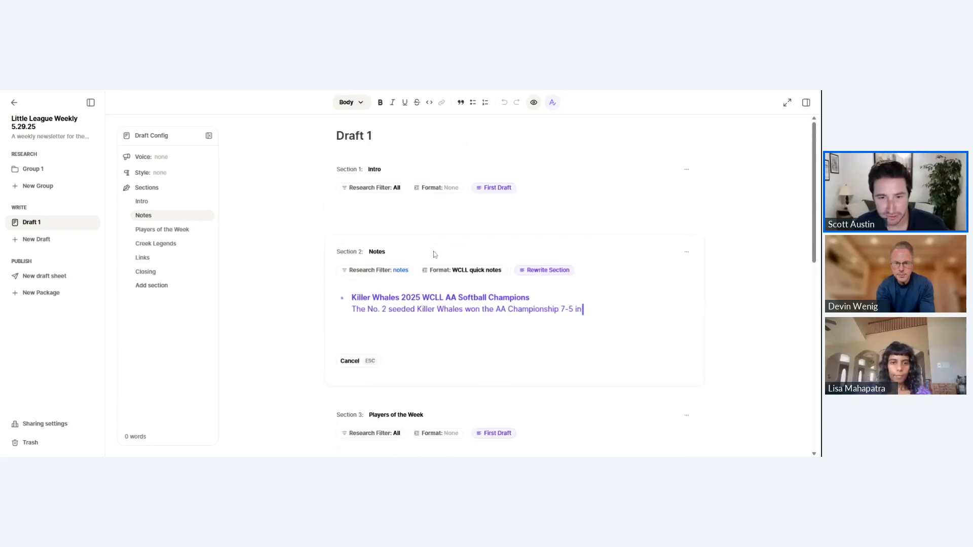
scroll(308, 264, "down", 1)
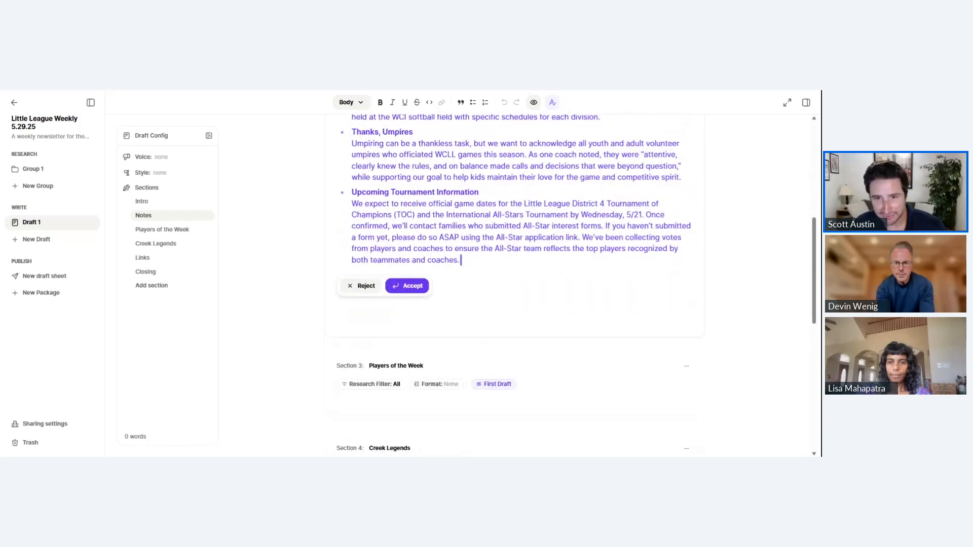
left_click(412, 286)
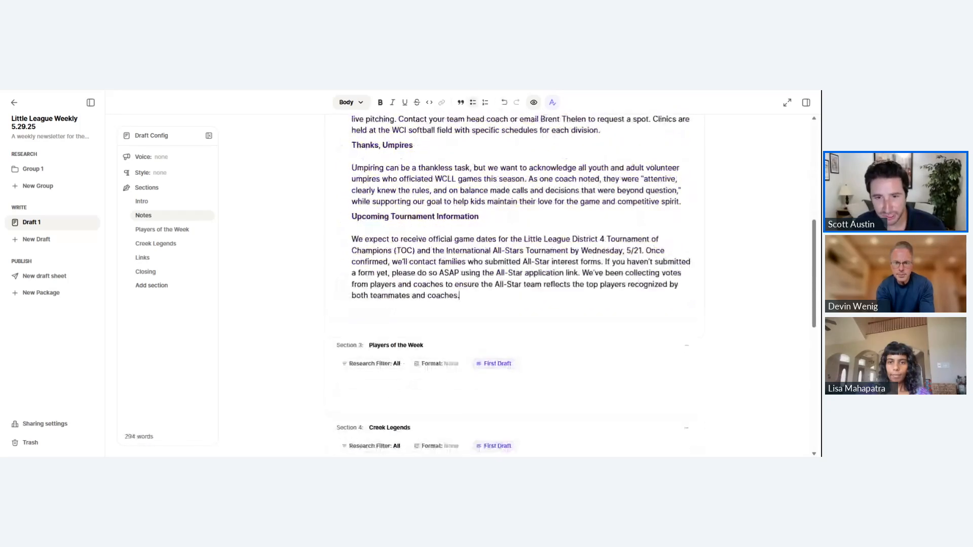
- Read through the generated Notes section, from the championship item to the upcoming tournament information
scroll(506, 279, "up", 2)
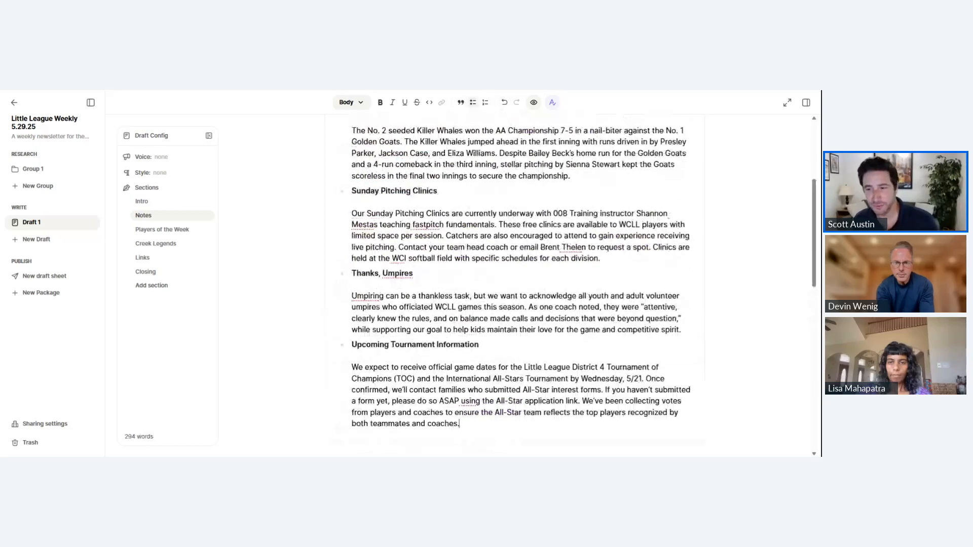
scroll(507, 284, "up", 1)
scroll(507, 283, "up", 1)
scroll(507, 284, "down", 3)
scroll(507, 283, "down", 1)
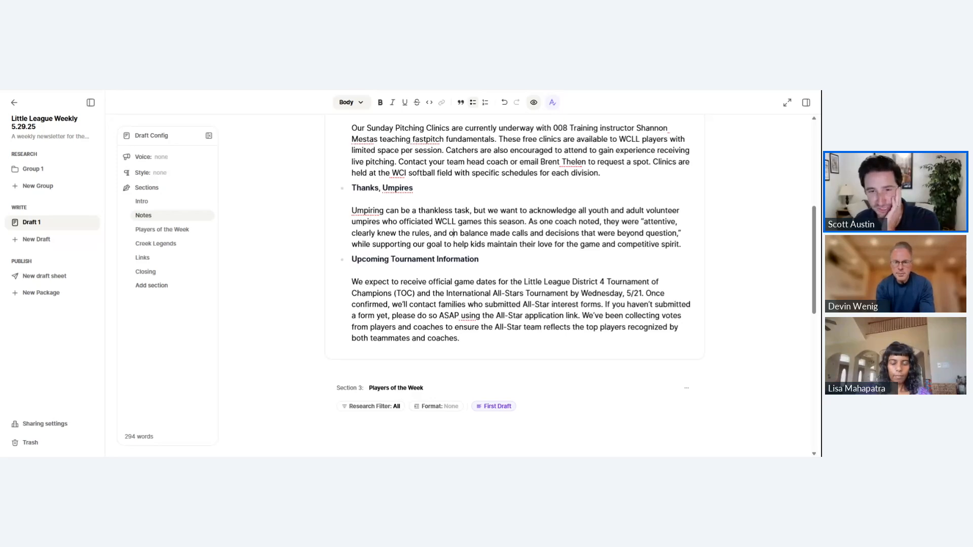
scroll(514, 284, "up", 4)
scroll(514, 283, "down", 5)
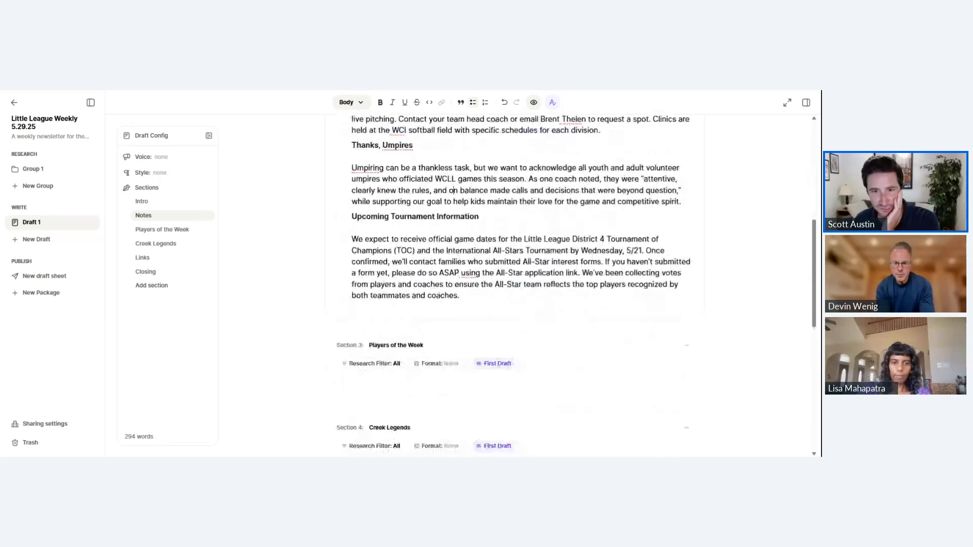
scroll(484, 281, "down", 2)
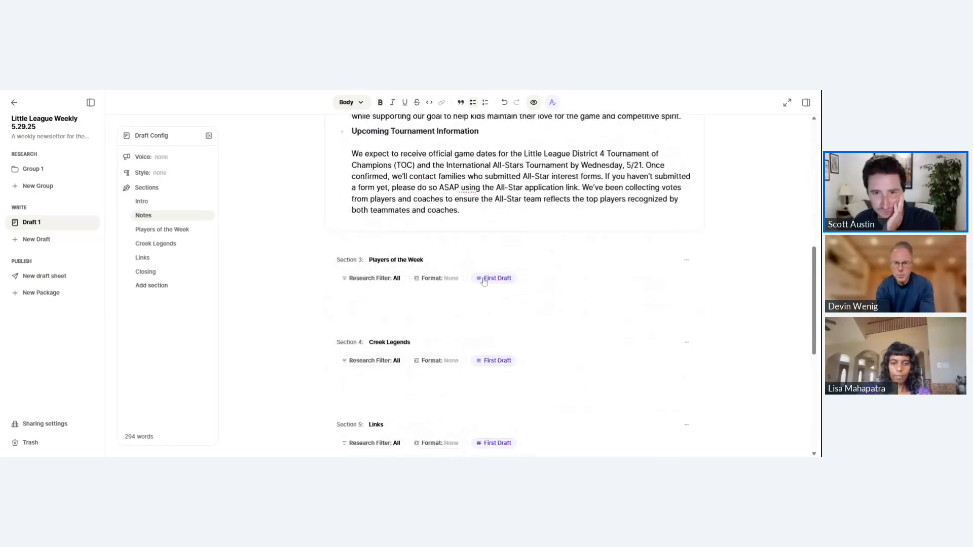
scroll(466, 233, "up", 2)
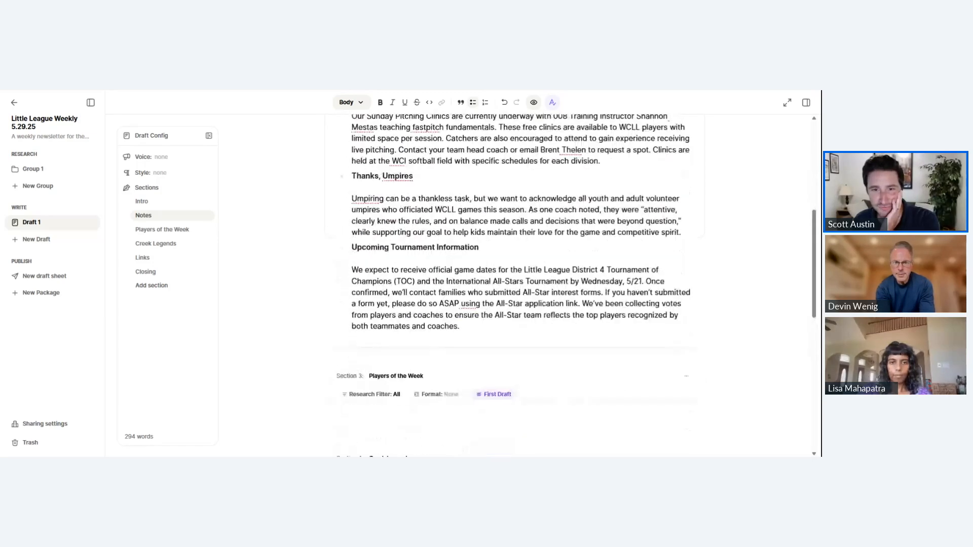
scroll(445, 236, "down", 3)
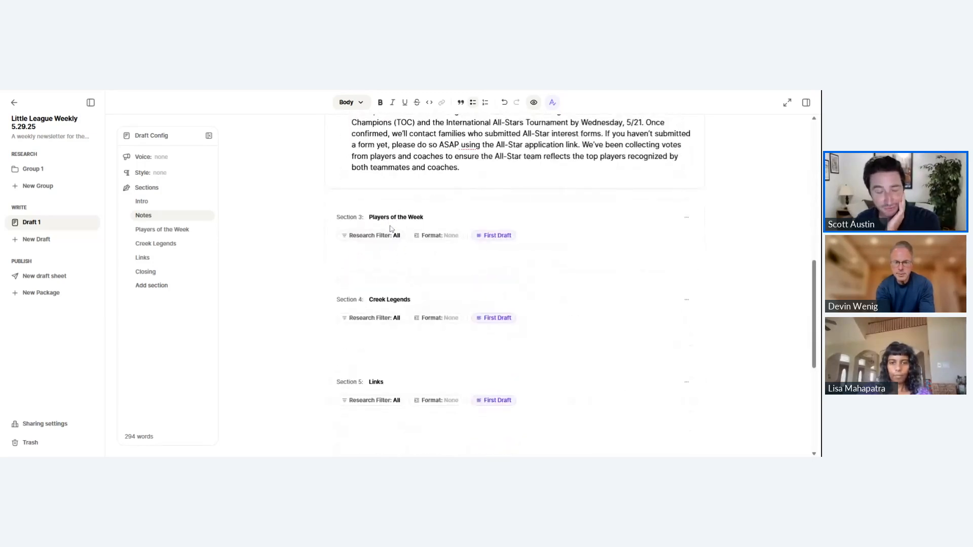
- Create a new tag "legends" in the research filter of the Creek Legends section and filter by it
scroll(443, 263, "down", 2)
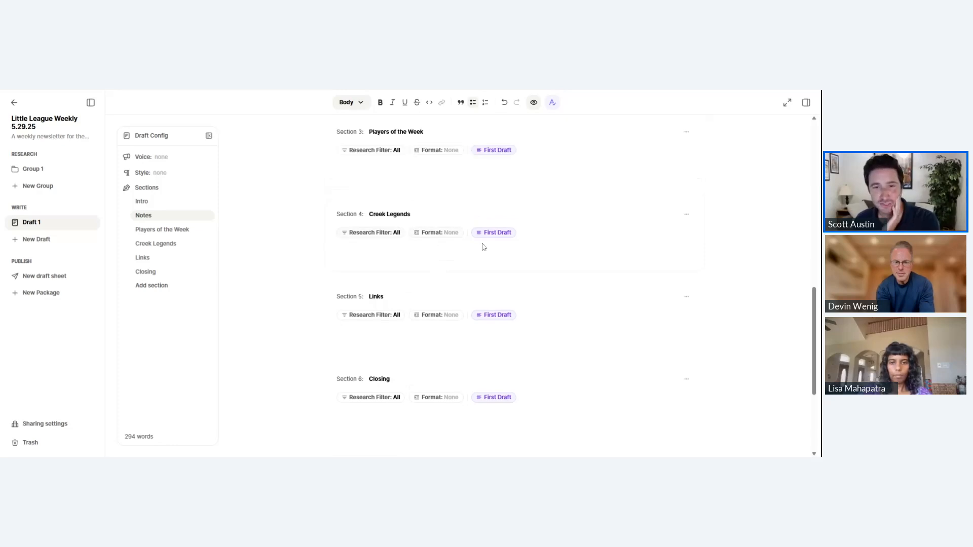
left_click(400, 234)
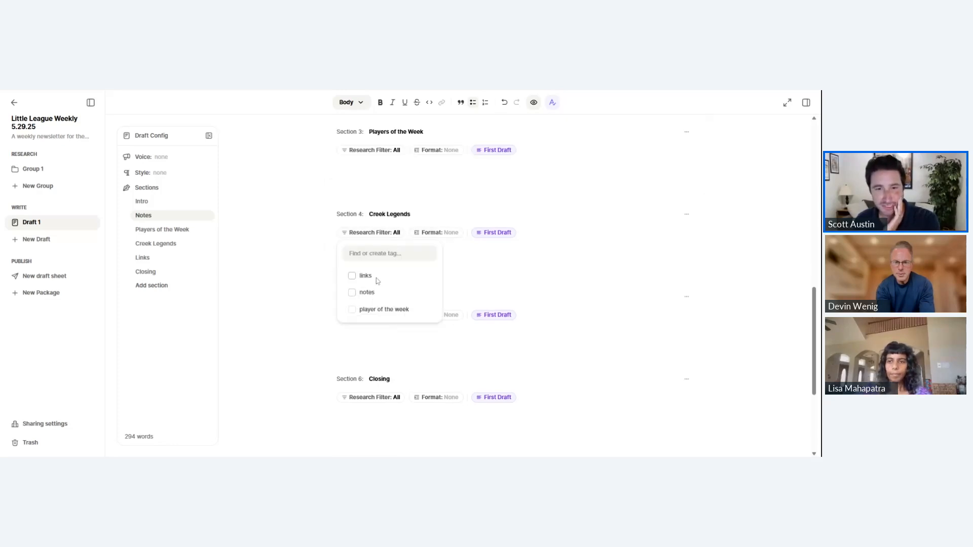
left_click(389, 254)
type("lege")
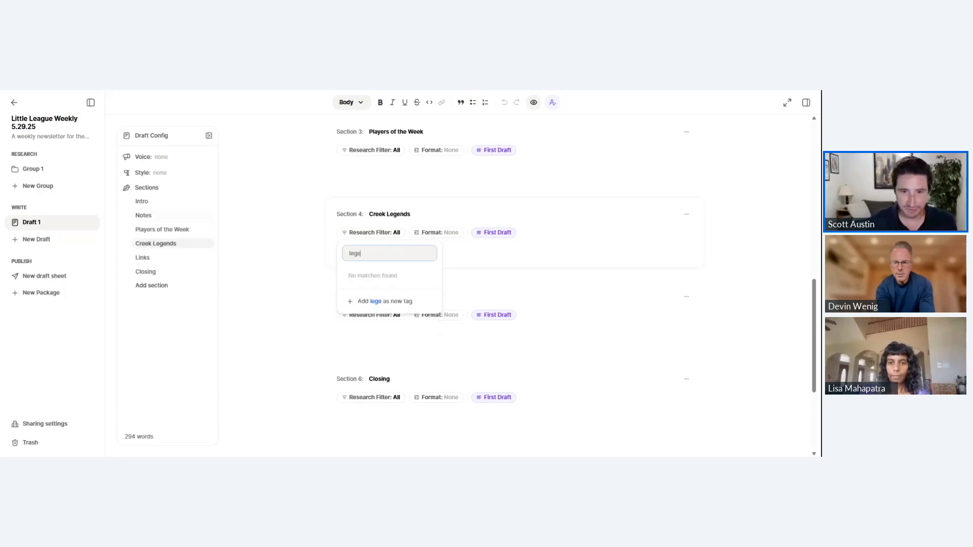
type("nds")
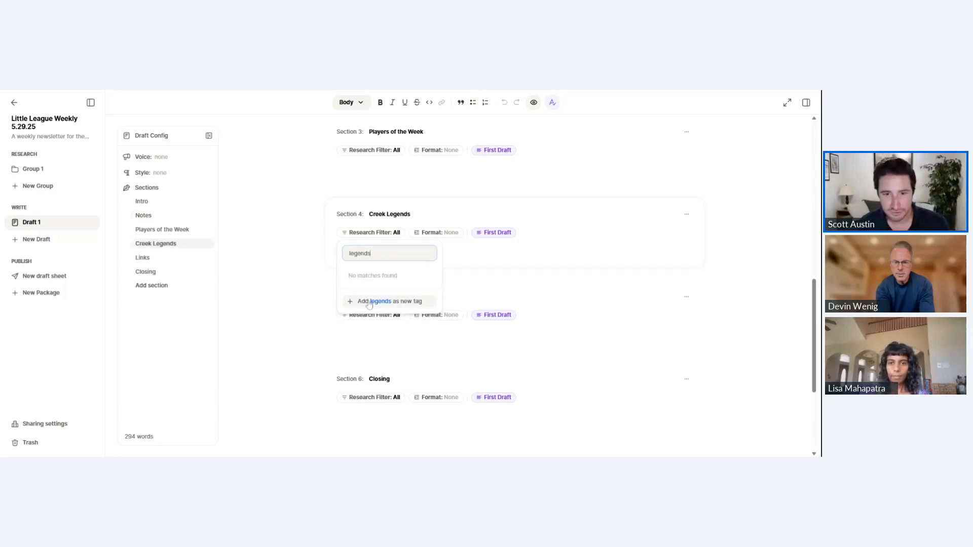
left_click(388, 301)
- Load the "WCLL - Creek Legends" format preset and apply it to the Creek Legends section
left_click(461, 238)
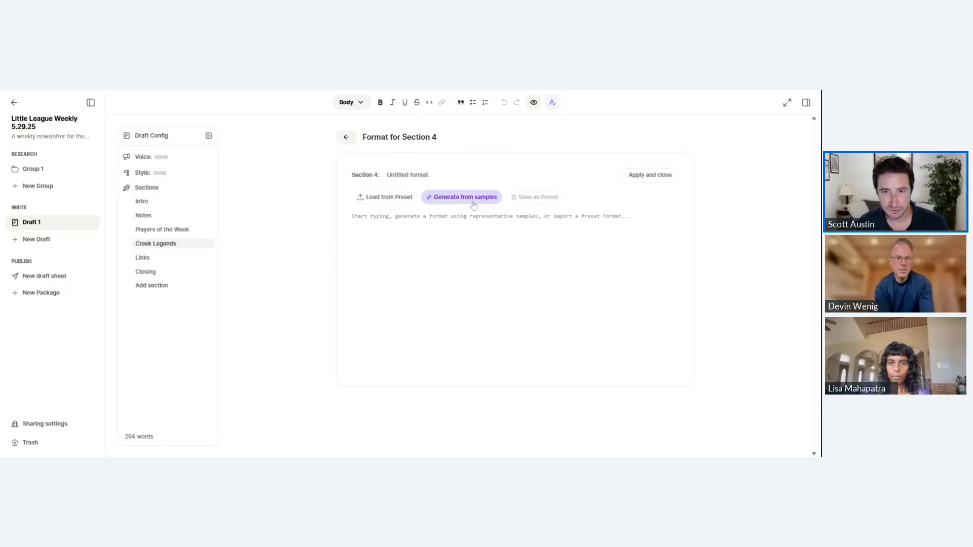
left_click(400, 198)
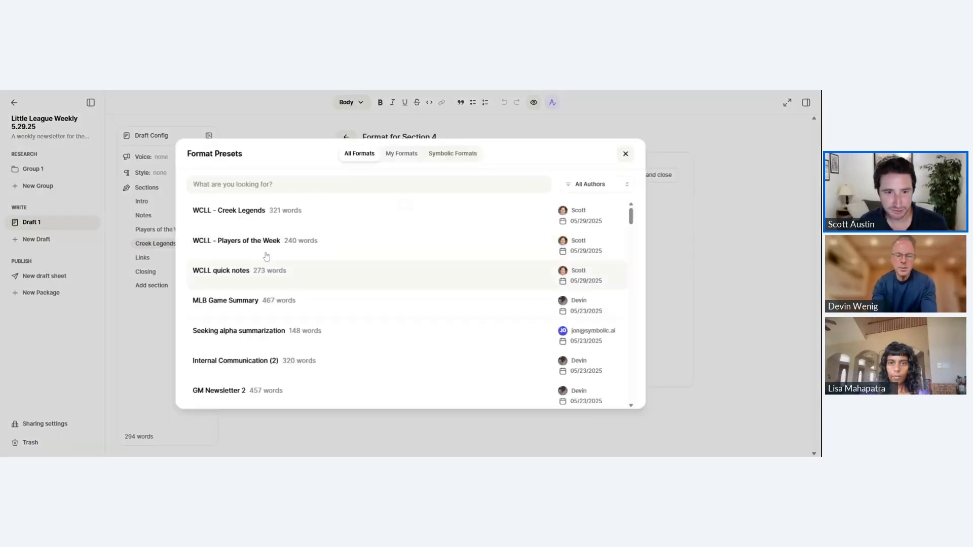
left_click(238, 212)
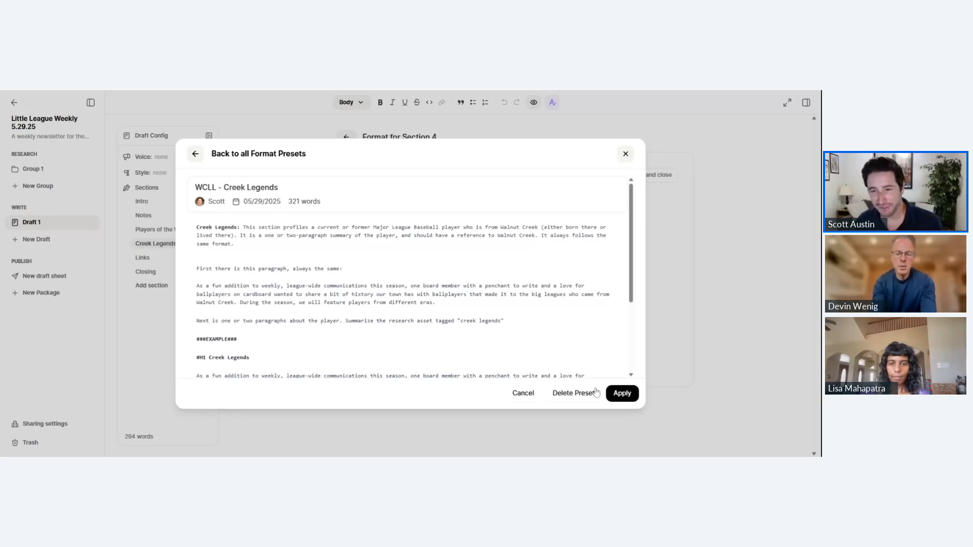
left_click(624, 393)
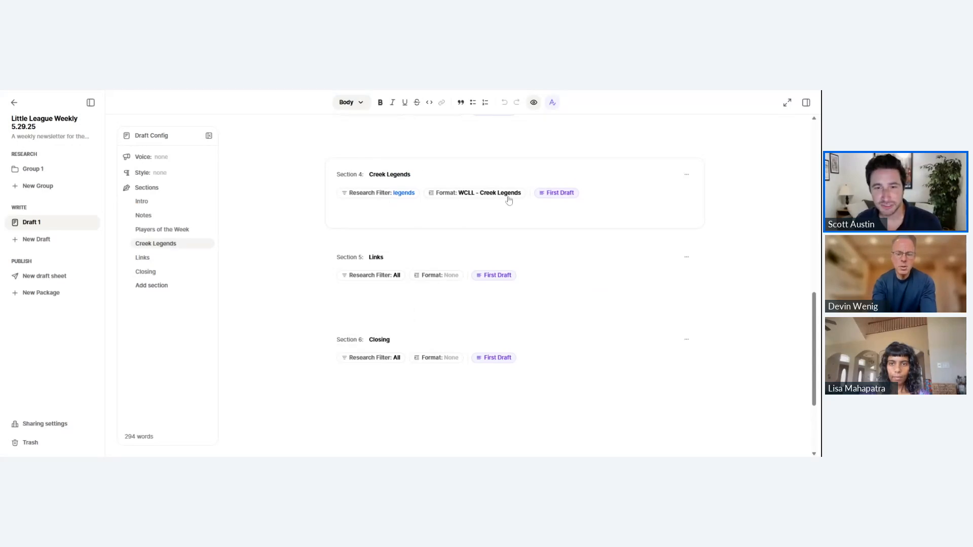
- Try to generate a first draft of the Creek Legends section, and reject the generated text
left_click(557, 193)
scroll(553, 291, "up", 1)
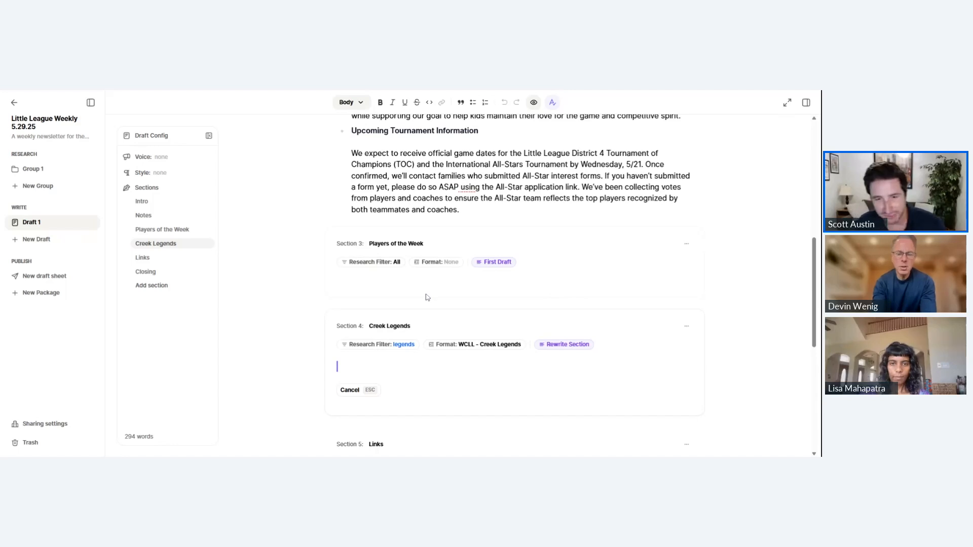
key("Return")
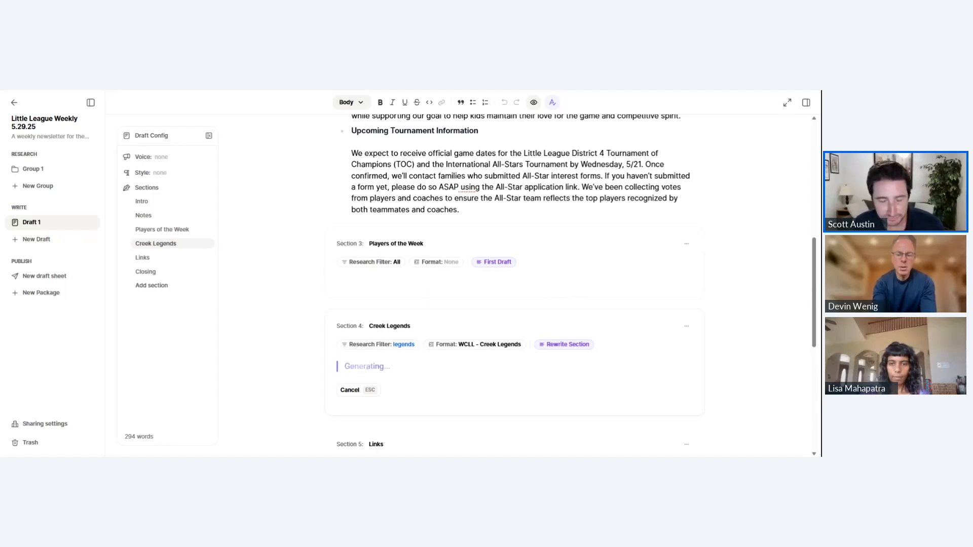
scroll(413, 285, "down", 1)
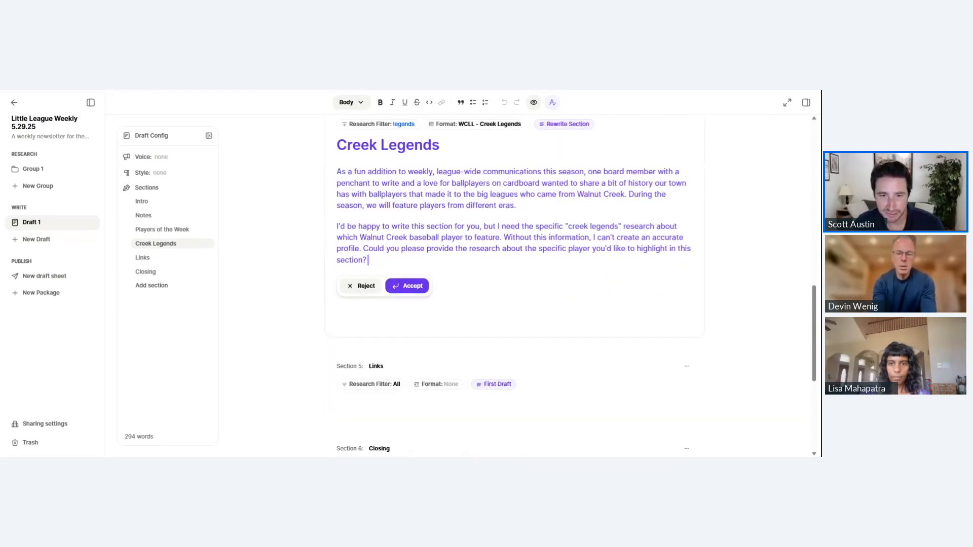
left_click(364, 285)
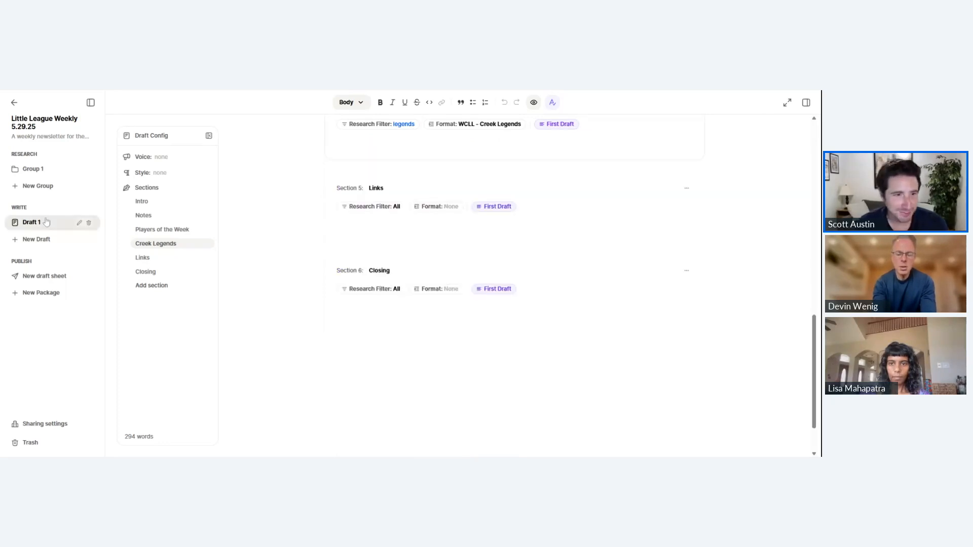
- In Group 1, tag the Tom Candiotti Wikipedia item "legends" and remove its "player of the week" tag
left_click(27, 171)
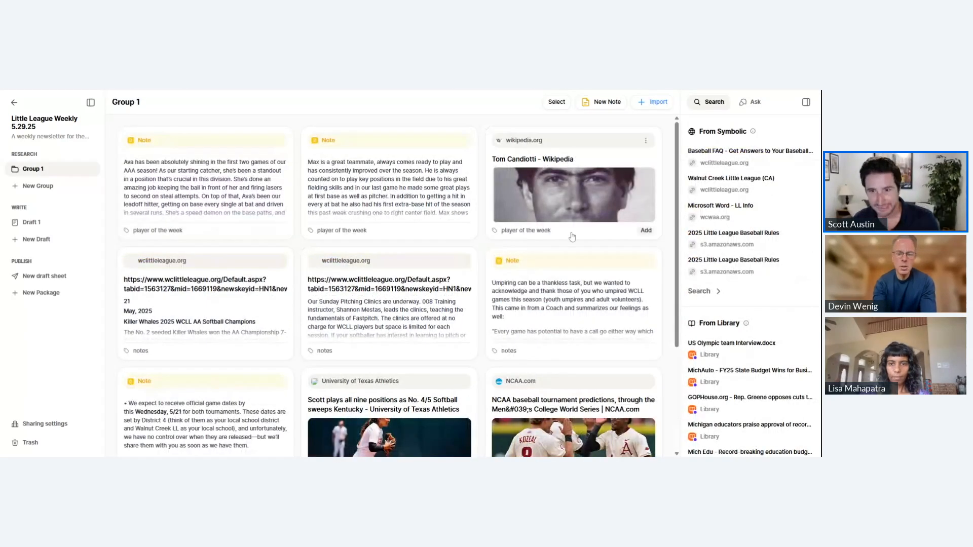
left_click(646, 230)
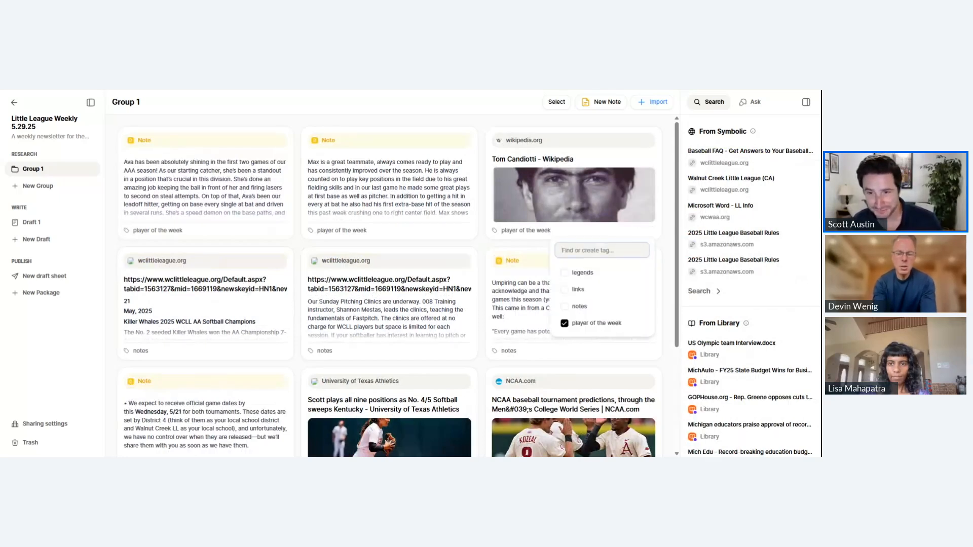
left_click(565, 275)
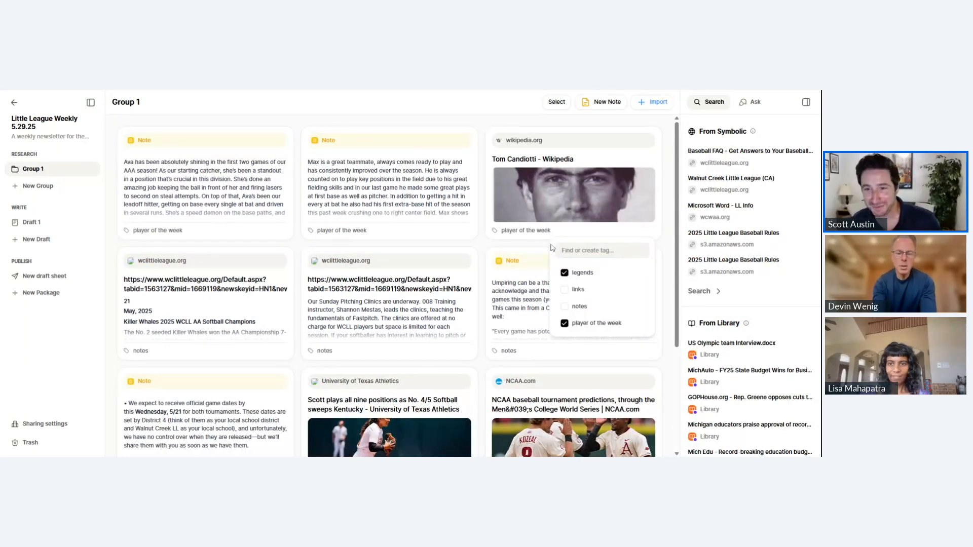
left_click(565, 323)
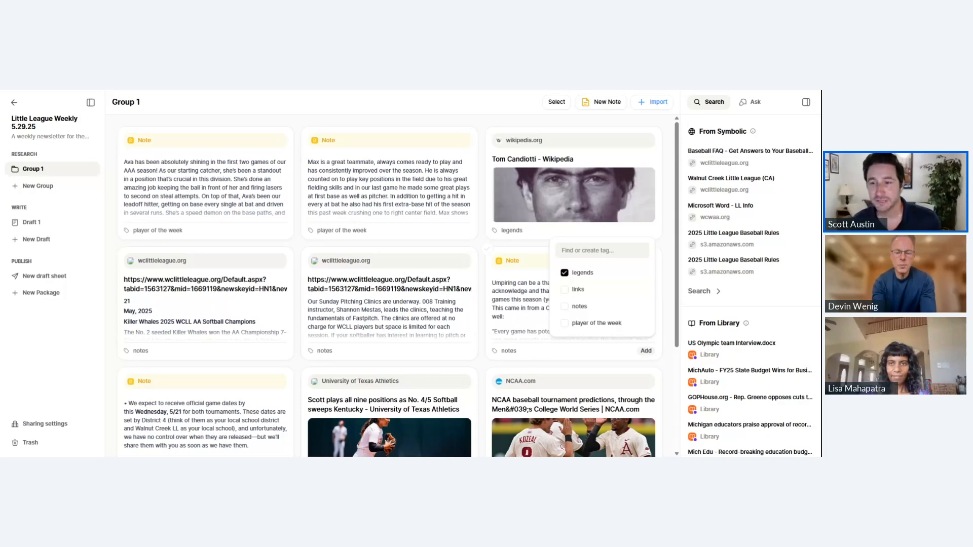
left_click(577, 215)
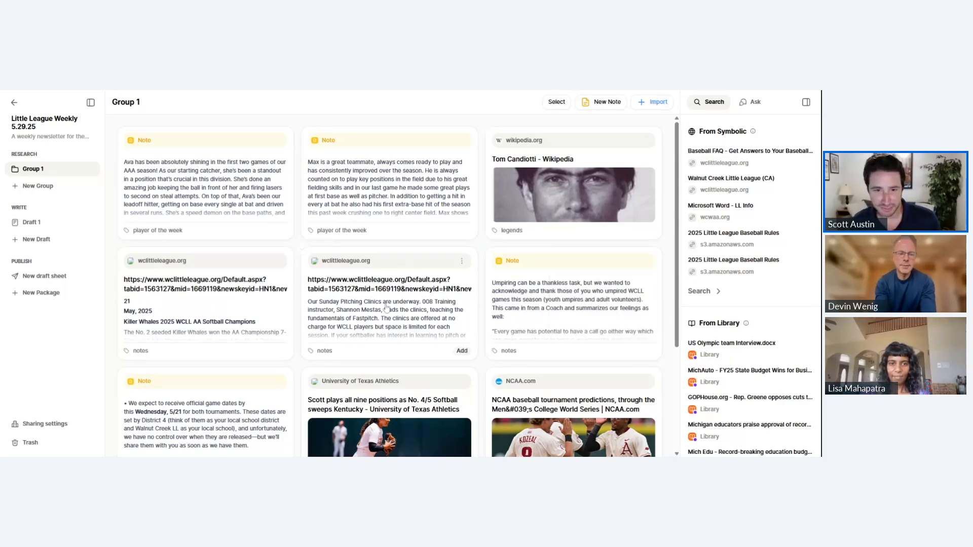
scroll(643, 224, "down", 3)
- Return to Draft 1, generate the Creek Legends section from the retagged research, and accept the text
left_click(31, 222)
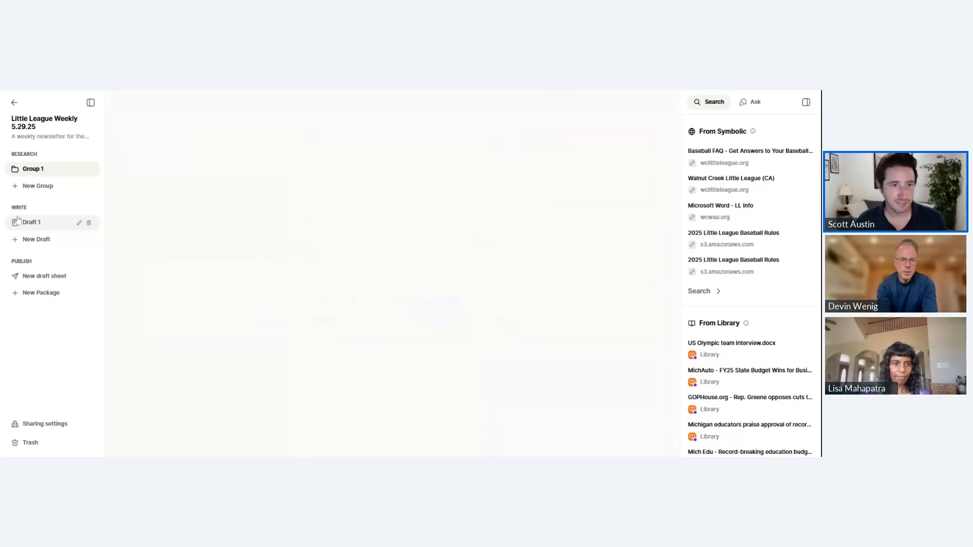
scroll(462, 287, "down", 10)
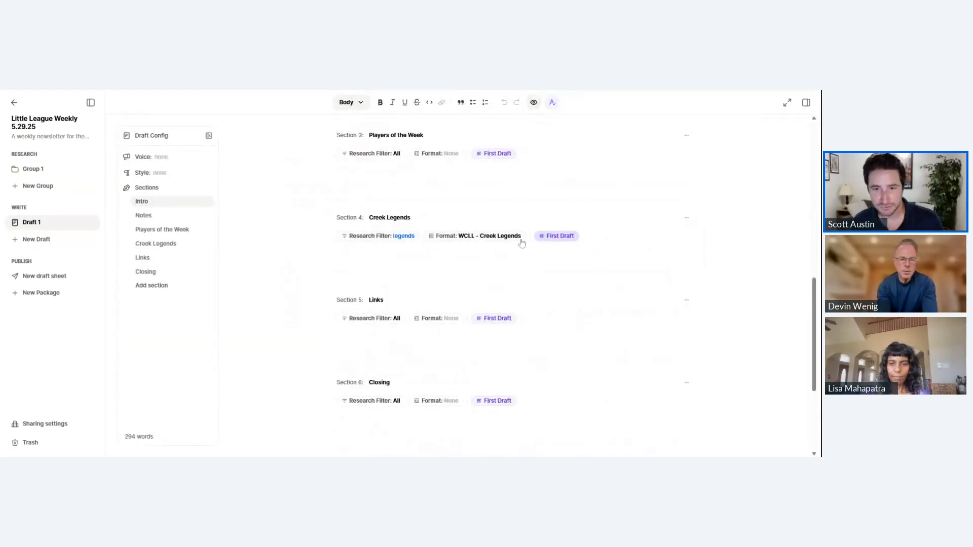
left_click(542, 238)
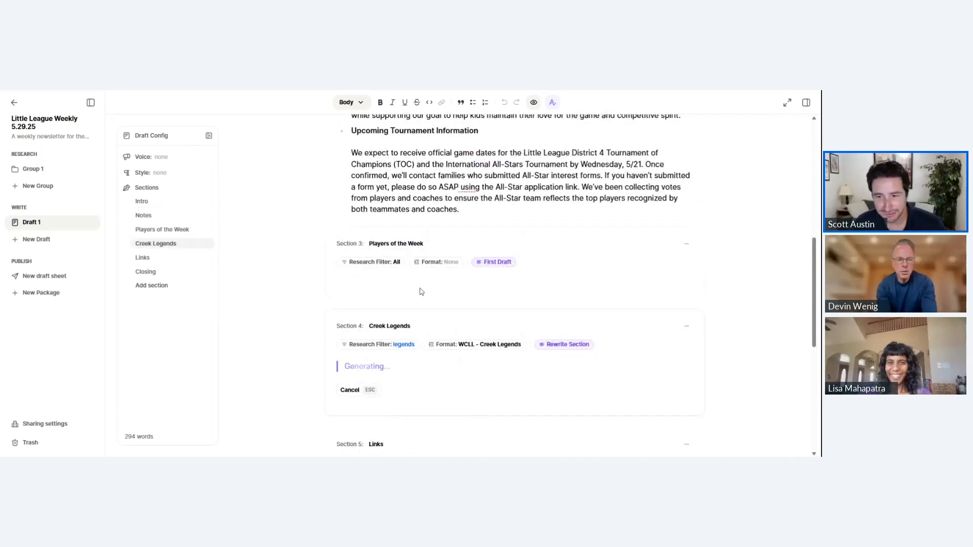
scroll(426, 289, "down", 1)
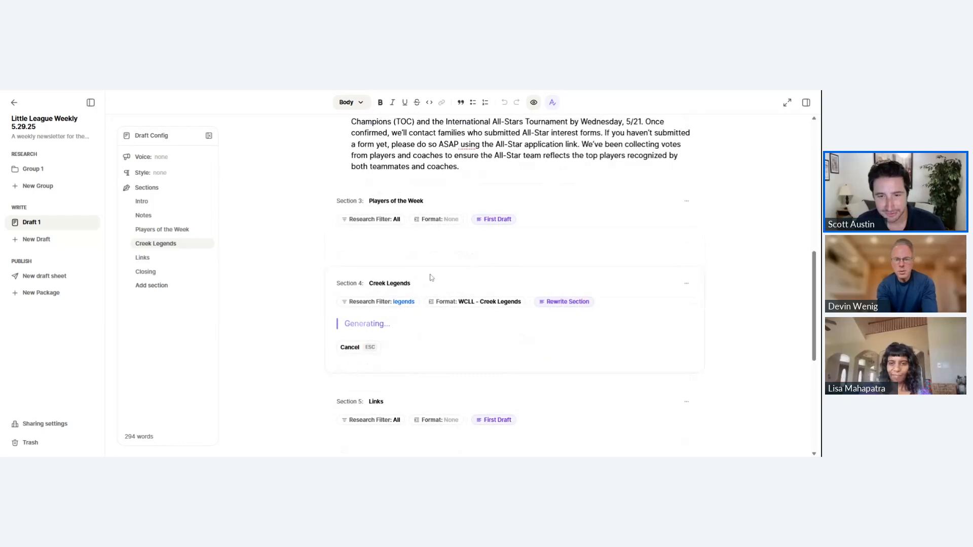
scroll(431, 277, "down", 1)
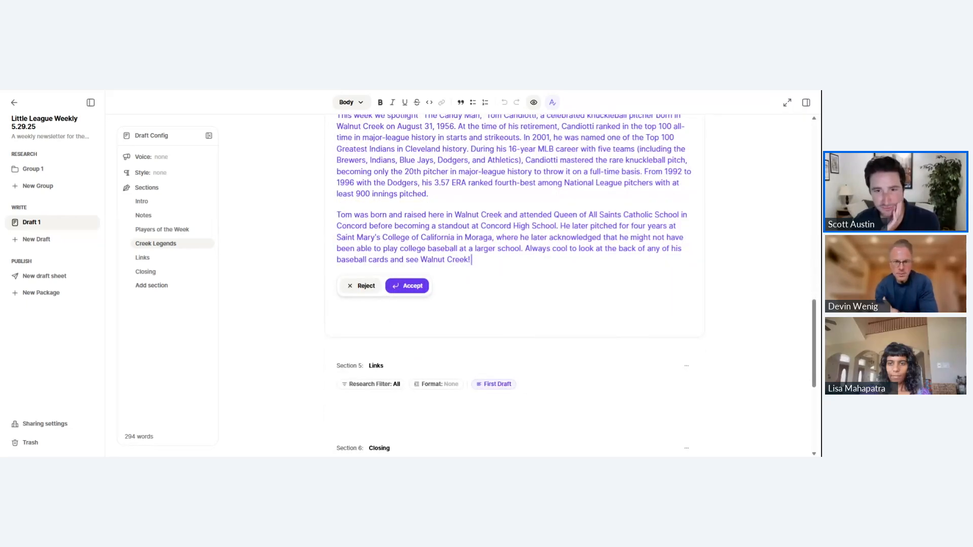
left_click(413, 285)
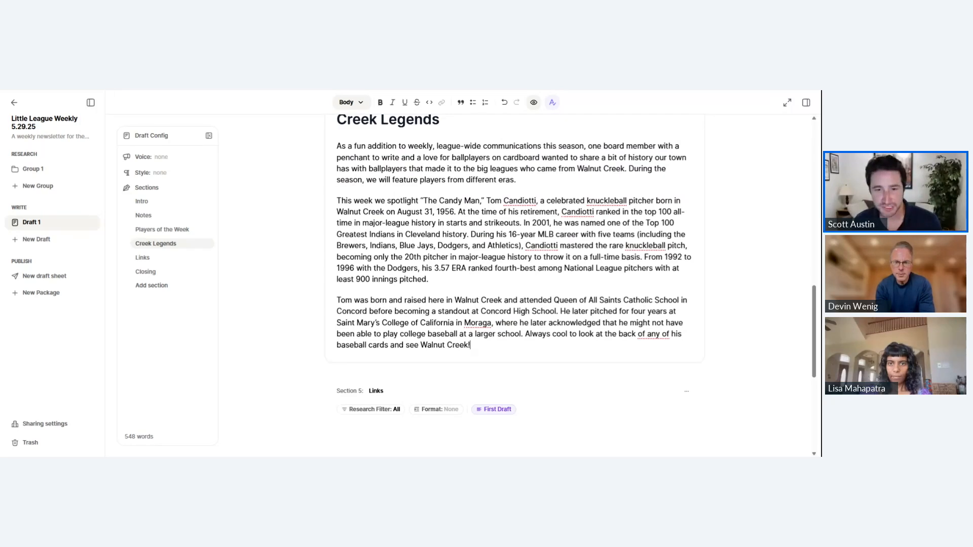
- Restrict the research filter of the Links section to items tagged "links"
scroll(459, 269, "down", 3)
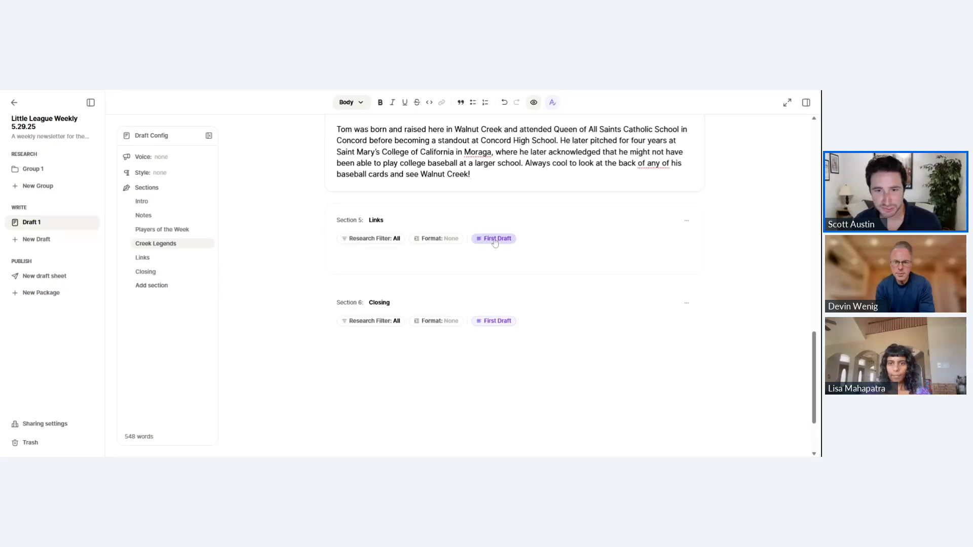
left_click(371, 238)
left_click(351, 298)
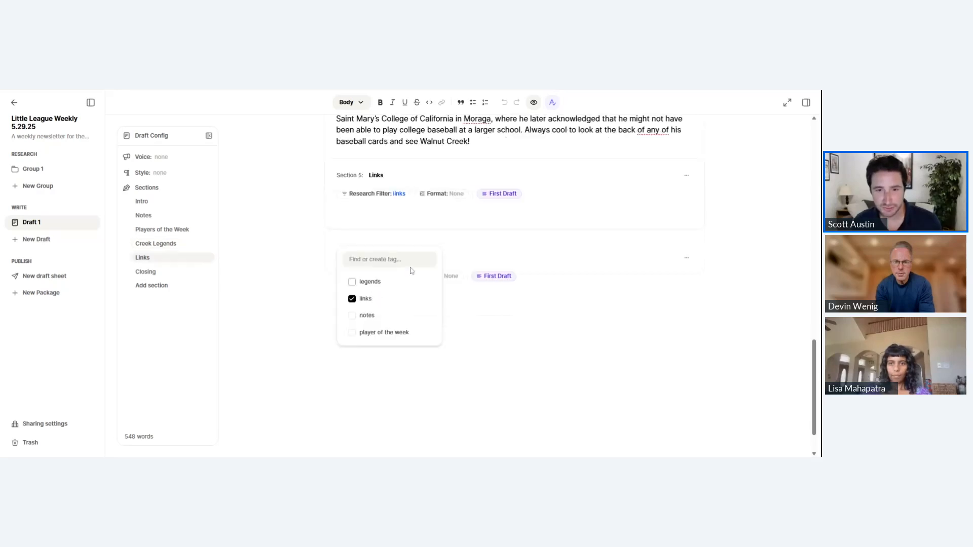
- Browse the format presets for the Links section and apply the Symbolic newsletter preset "Link Roundup Single Line"
left_click(448, 197)
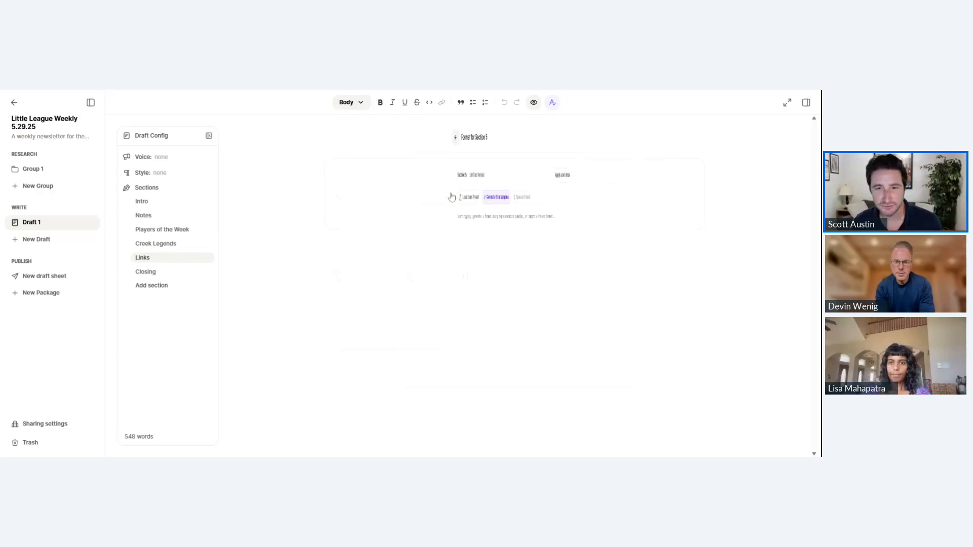
left_click(385, 197)
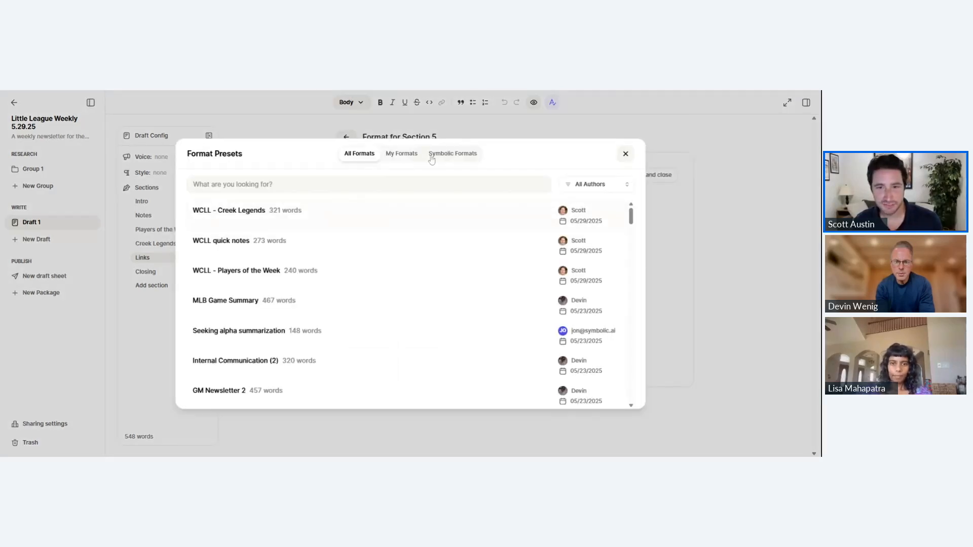
left_click(449, 154)
left_click(392, 156)
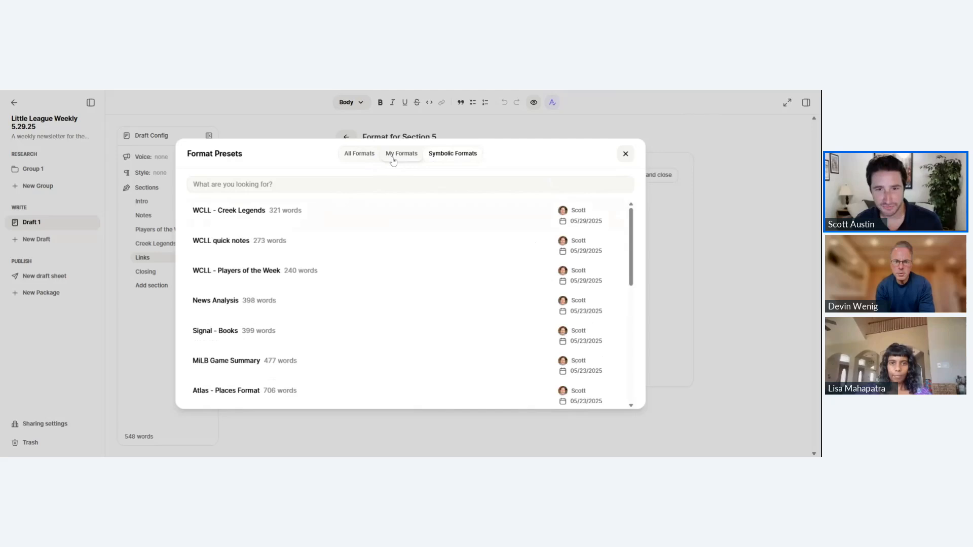
scroll(375, 304, "down", 3)
scroll(374, 308, "up", 3)
left_click(453, 153)
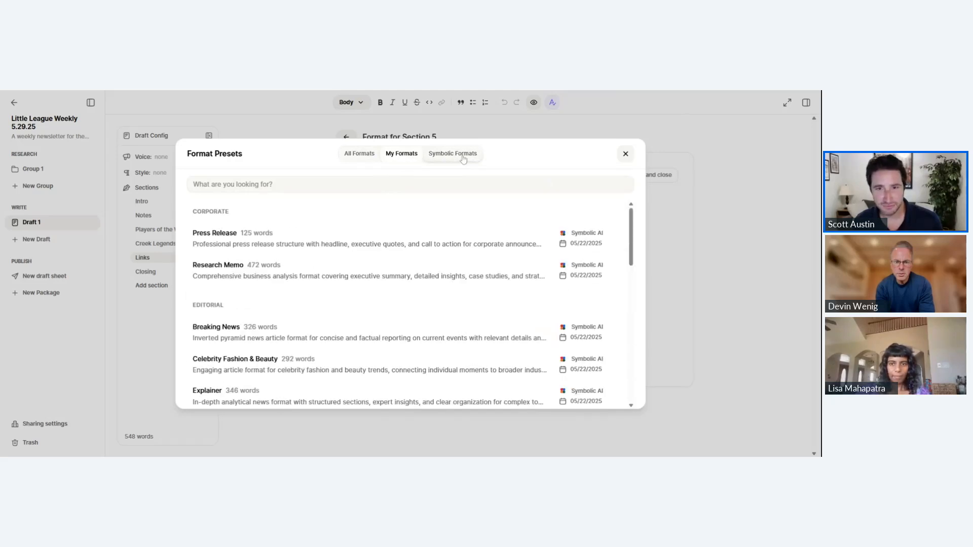
scroll(349, 304, "down", 3)
scroll(349, 303, "down", 3)
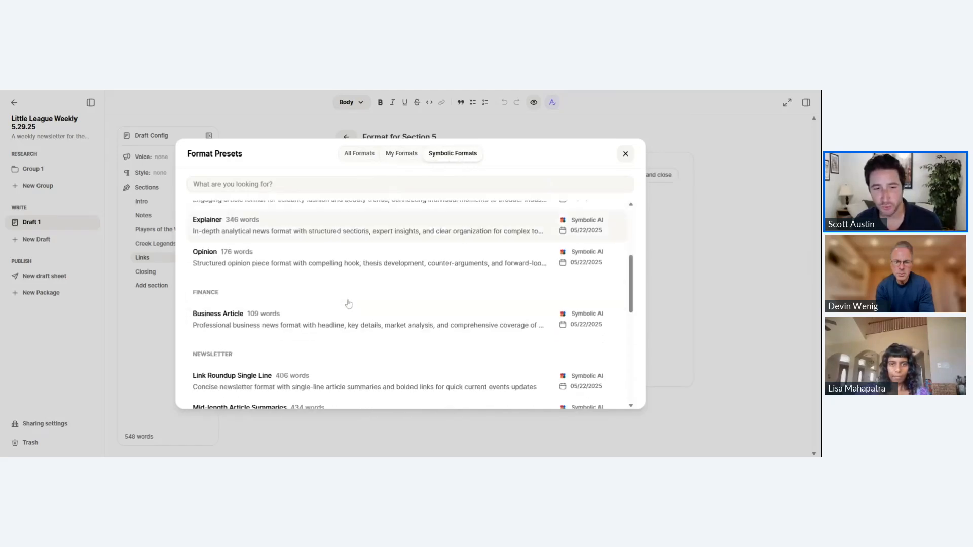
scroll(349, 302, "down", 3)
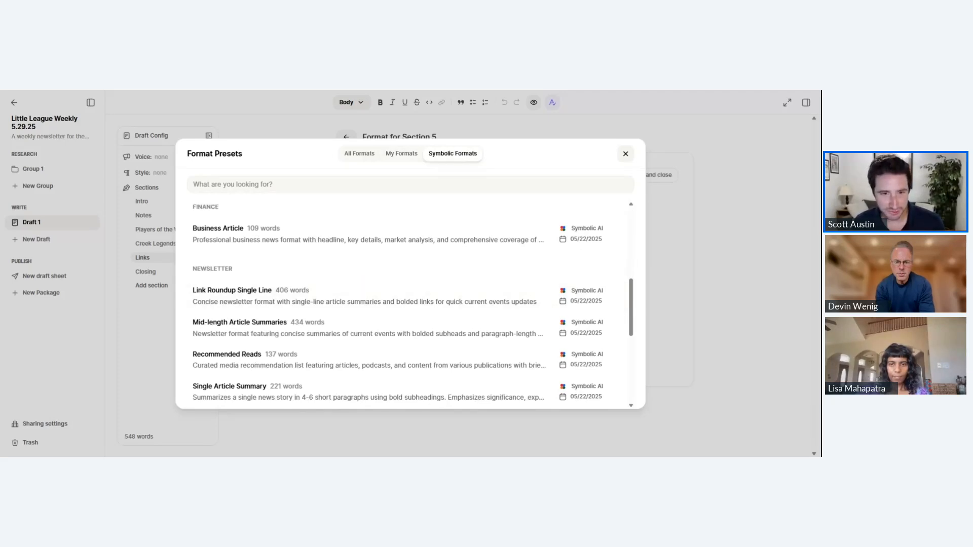
scroll(398, 282, "down", 2)
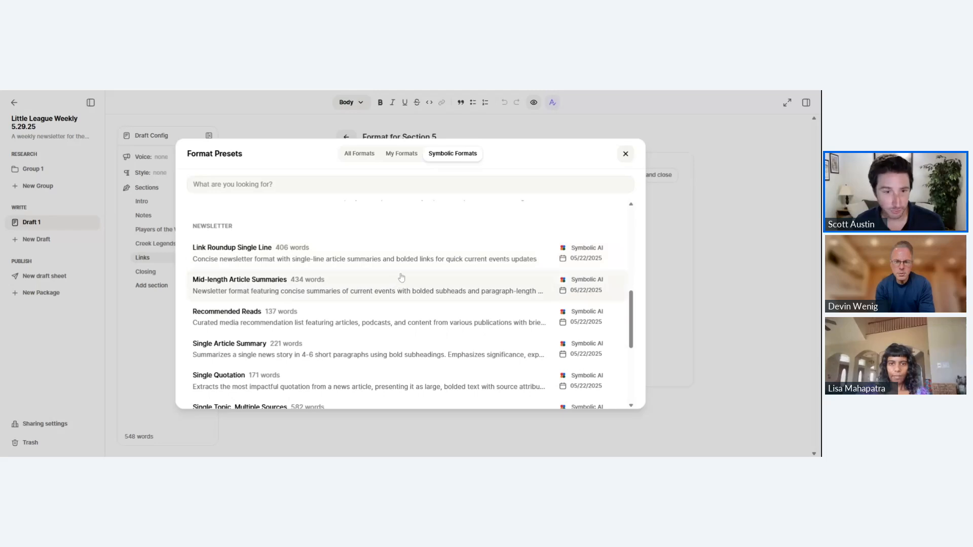
left_click(293, 256)
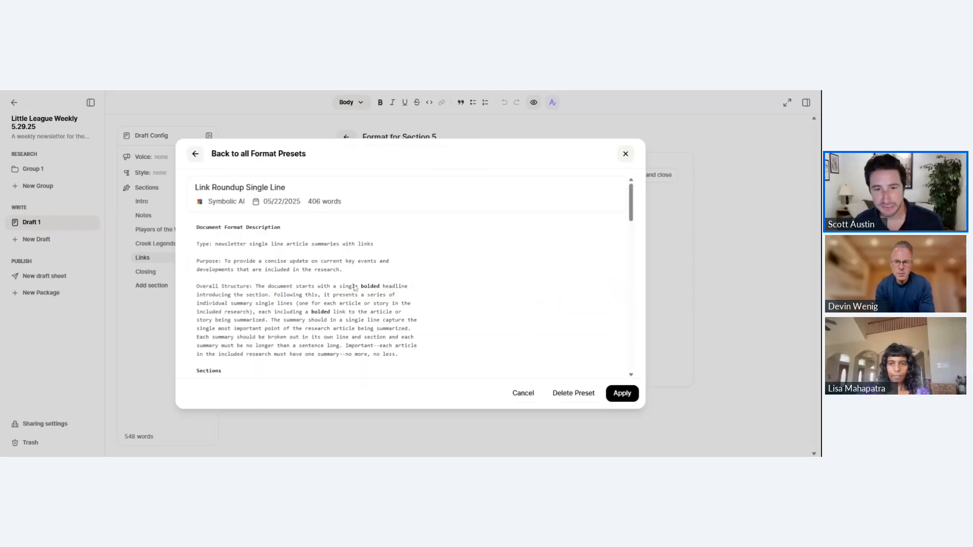
left_click(618, 393)
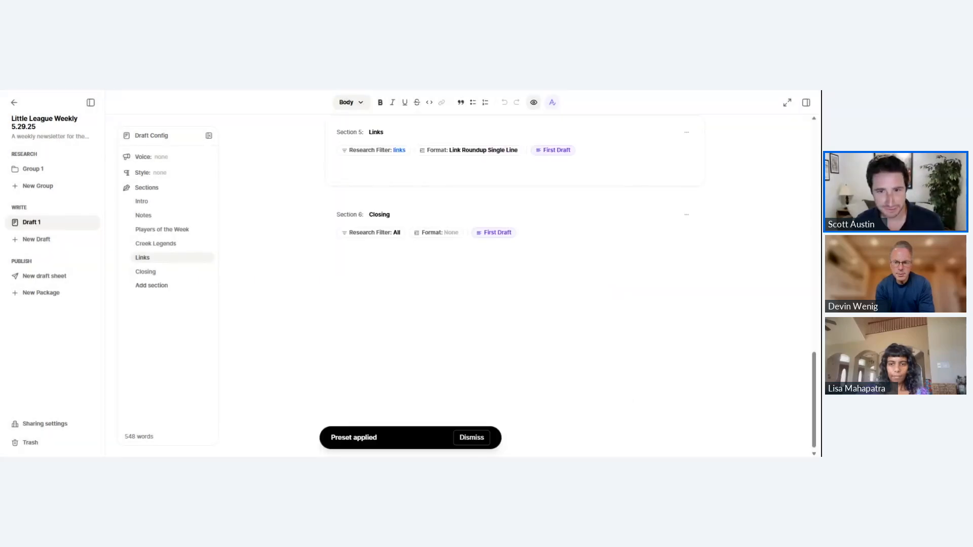
- Generate a first draft of the Links section and accept the text
scroll(458, 228, "up", 2)
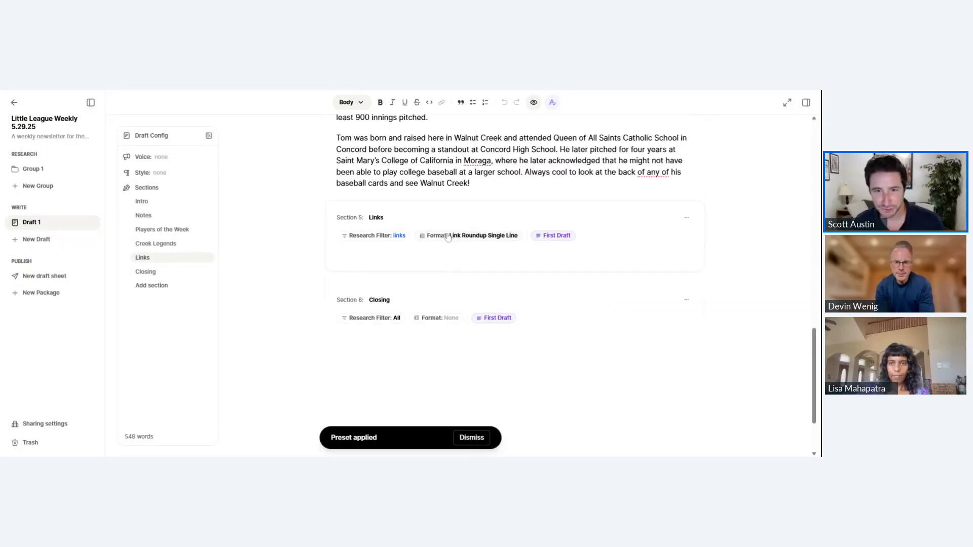
left_click(553, 236)
scroll(554, 238, "up", 2)
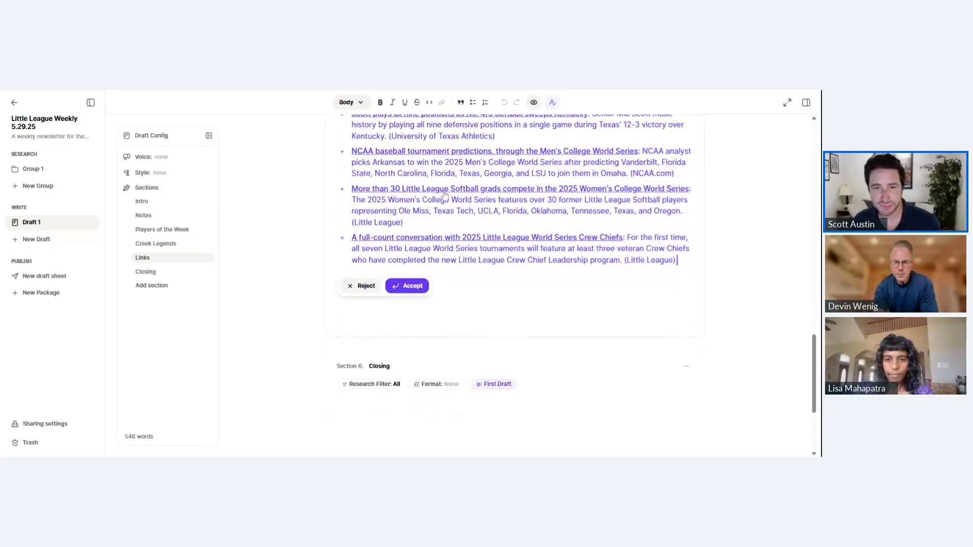
left_click(415, 289)
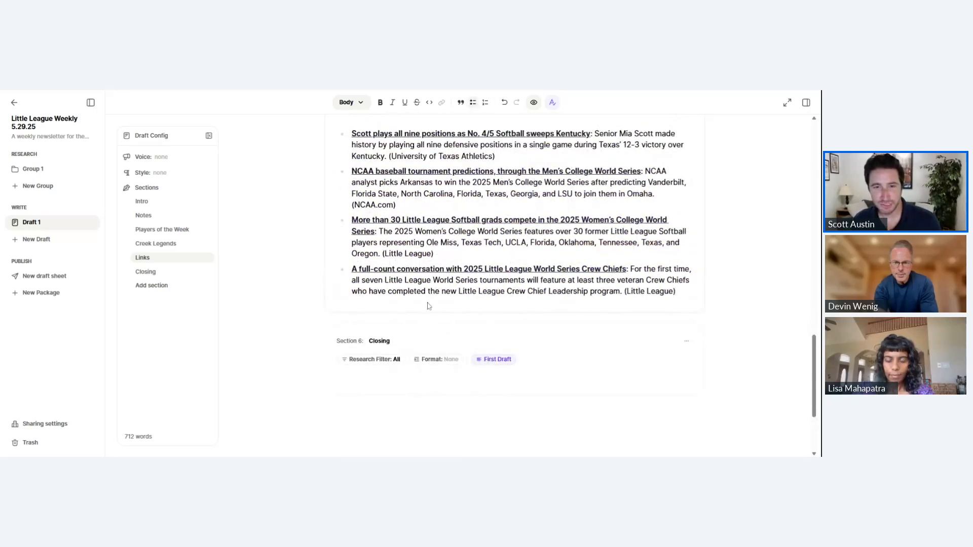
- Restrict the research filter of the Players of the Week section to items tagged "player of the week"
scroll(431, 314, "up", 4)
scroll(436, 252, "up", 7)
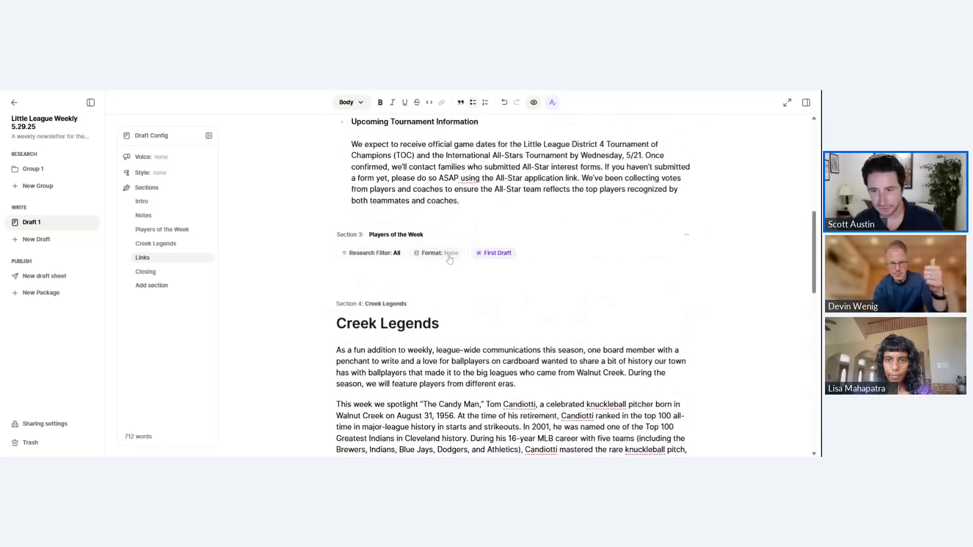
left_click(397, 253)
left_click(352, 346)
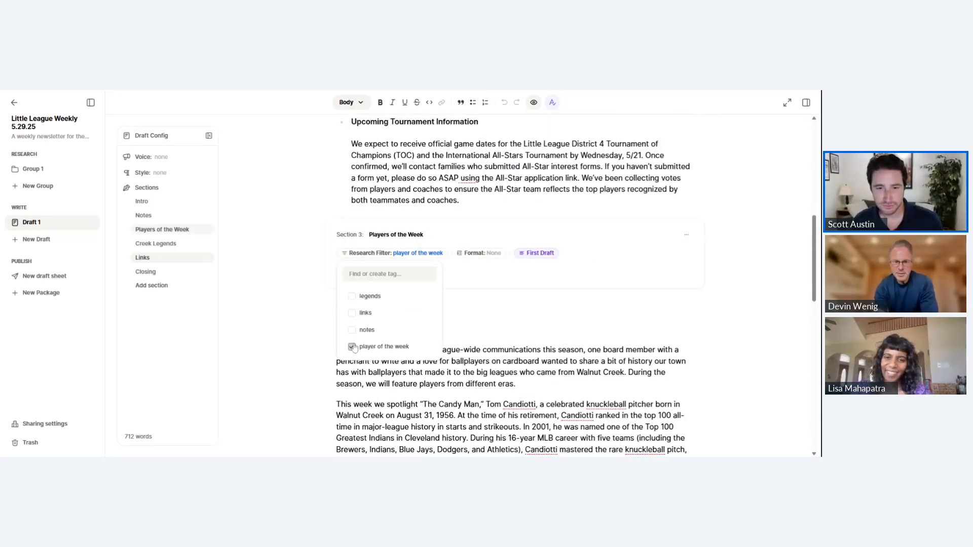
left_click(481, 228)
- Apply the format preset "WCLL - Players of the Week" to the Players of the Week section
left_click(482, 253)
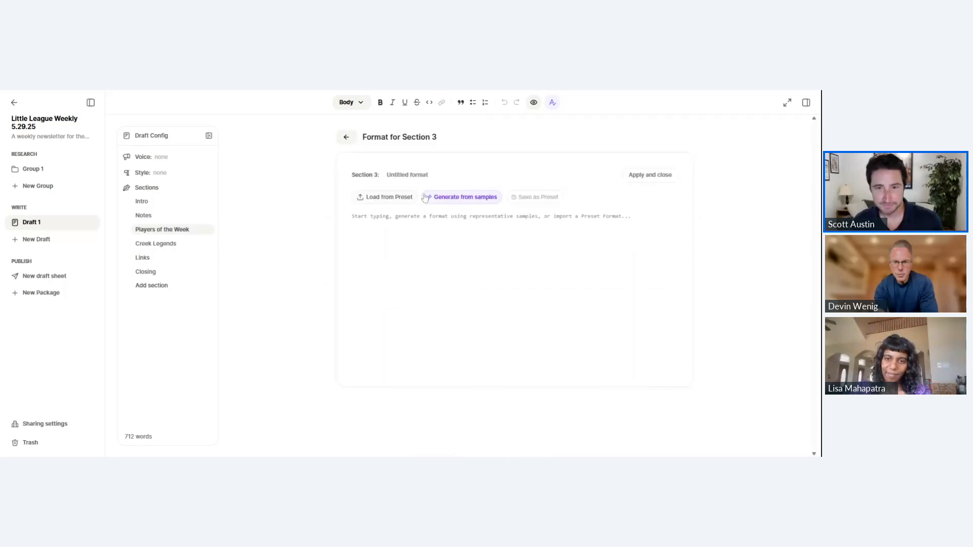
left_click(401, 198)
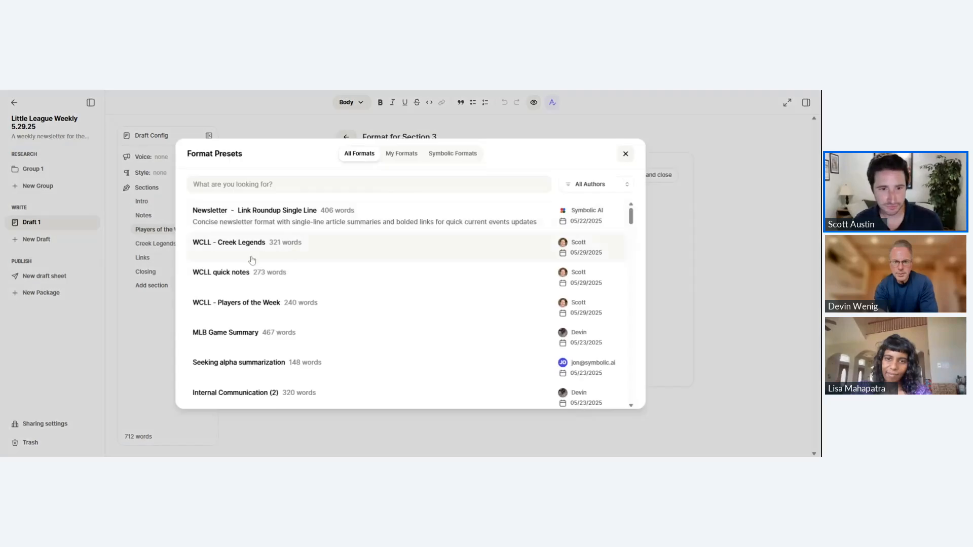
left_click(259, 303)
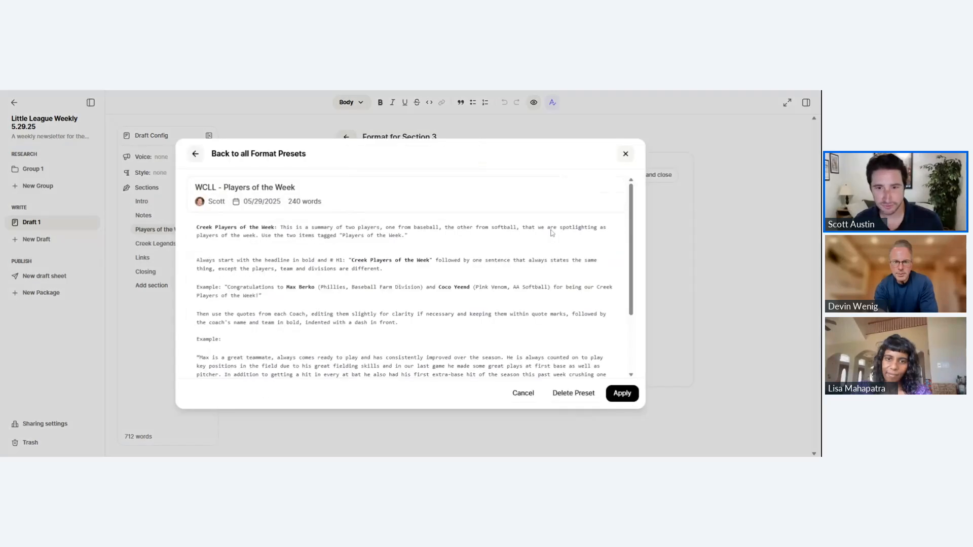
left_click(621, 394)
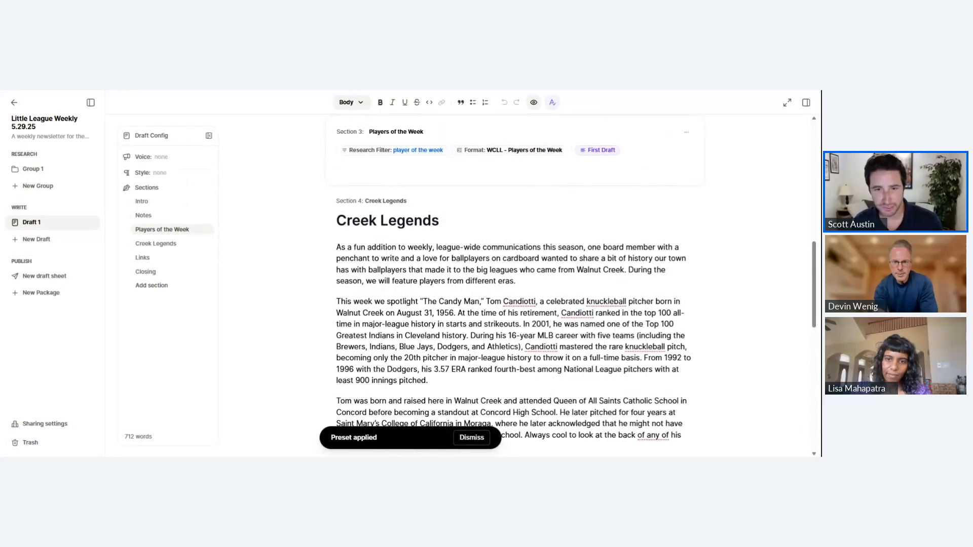
- Generate a first draft of the Players of the Week section, review it, and accept the text
scroll(484, 220, "up", 2)
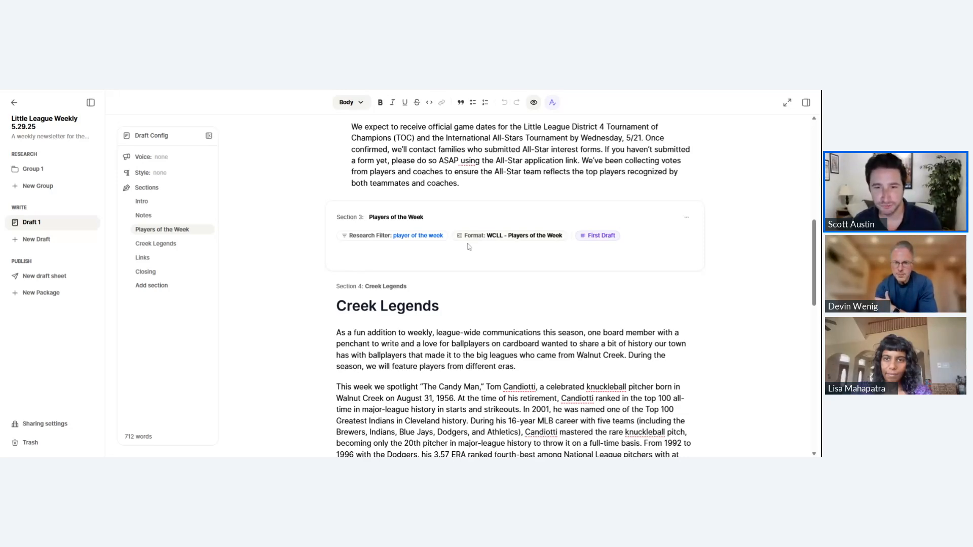
left_click(591, 236)
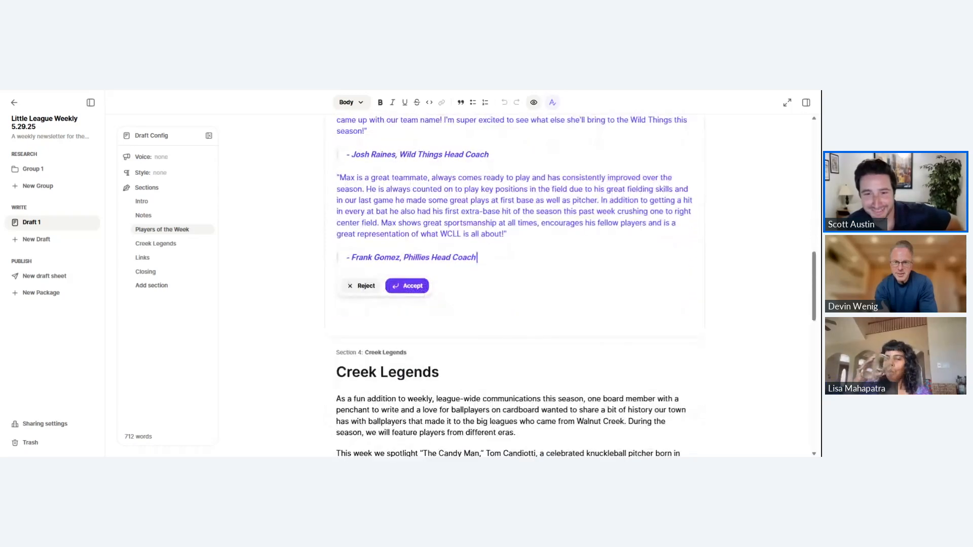
scroll(467, 297, "up", 3)
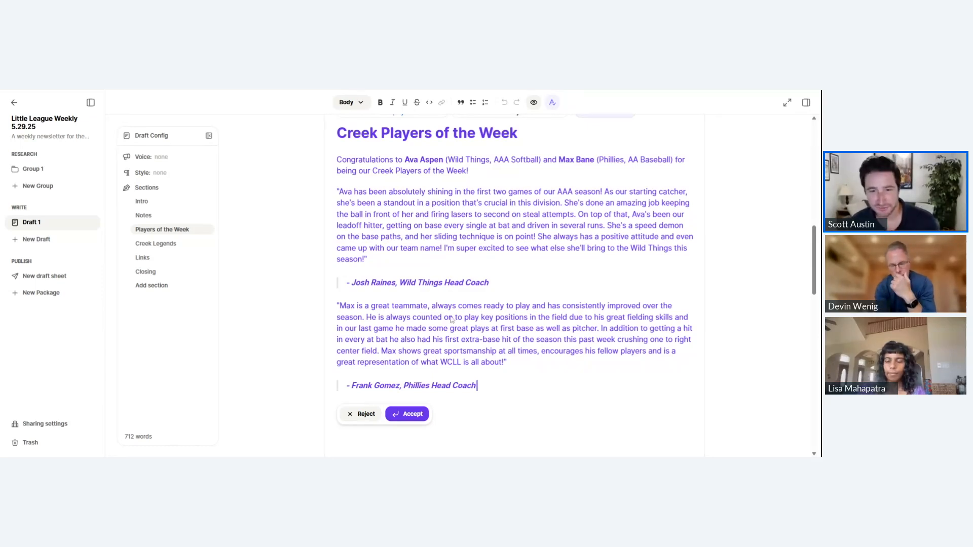
left_click(408, 414)
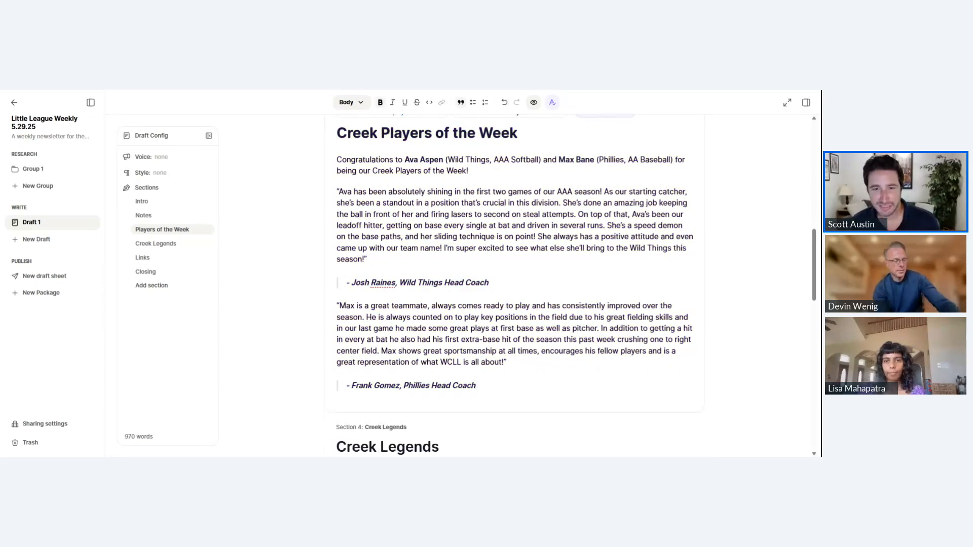
- Write the greeting "Hello Walnut Creek Little League Families," in the empty Intro section and start a new paragraph
scroll(511, 283, "up", 15)
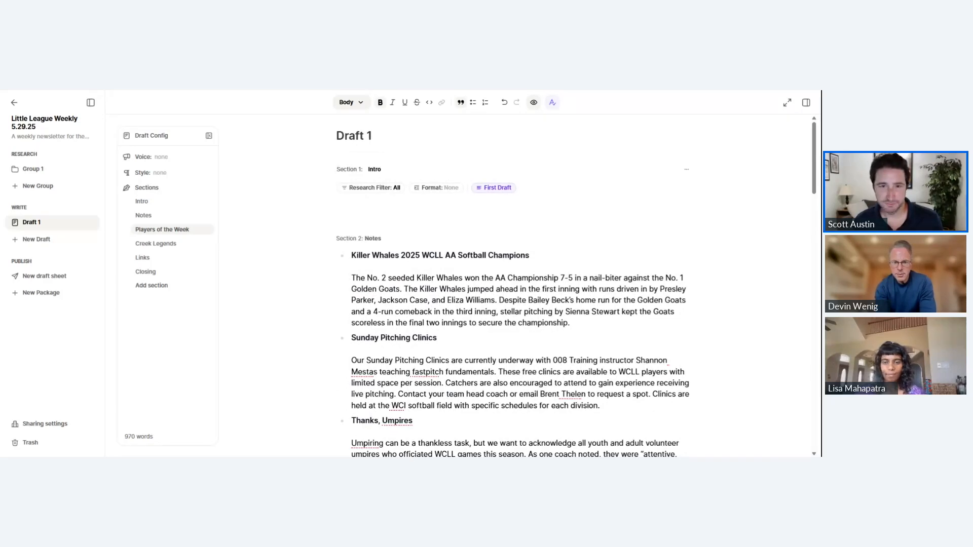
left_click(337, 205)
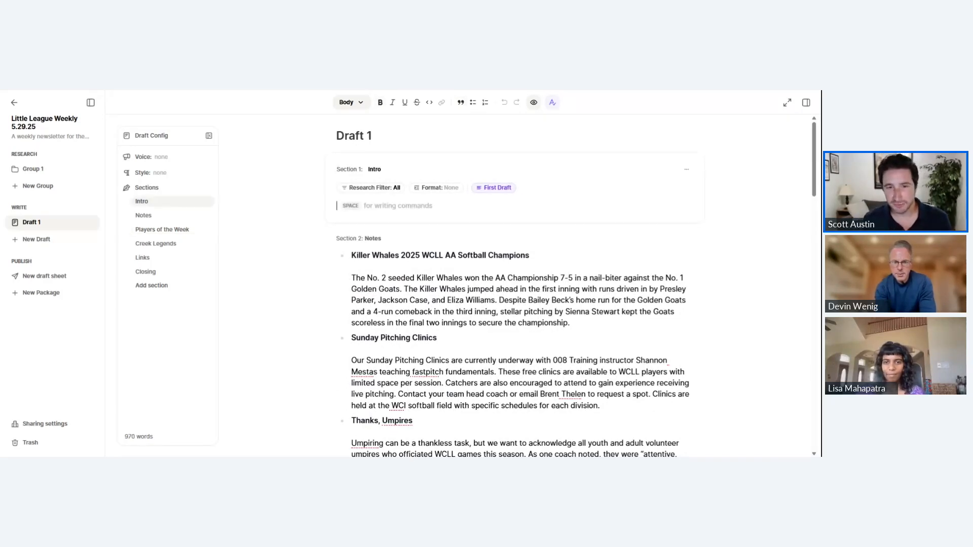
key("space")
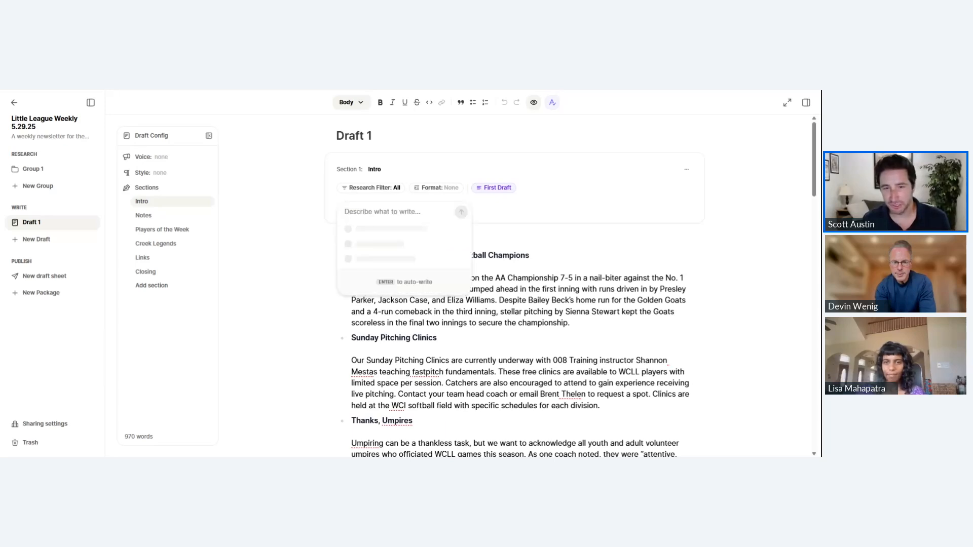
key("Escape")
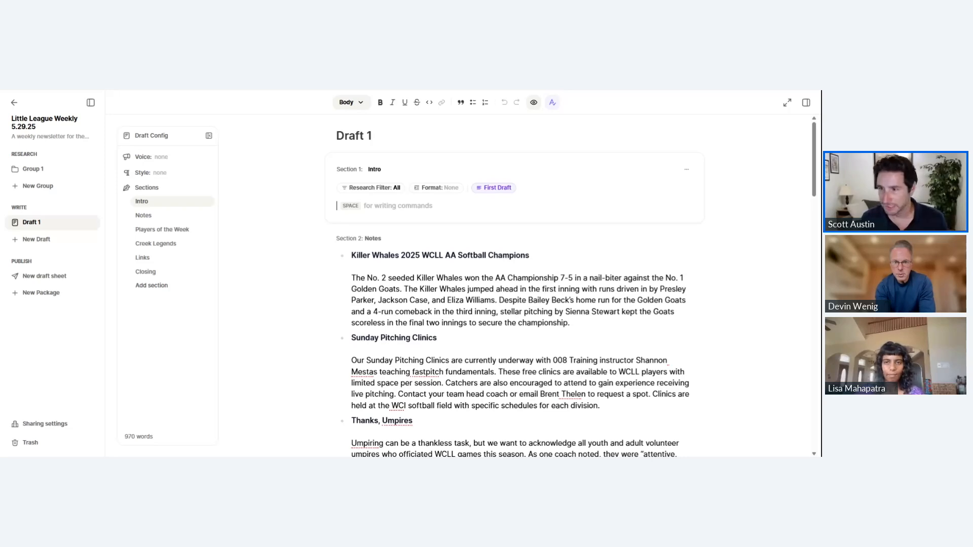
type("Hello Walnu")
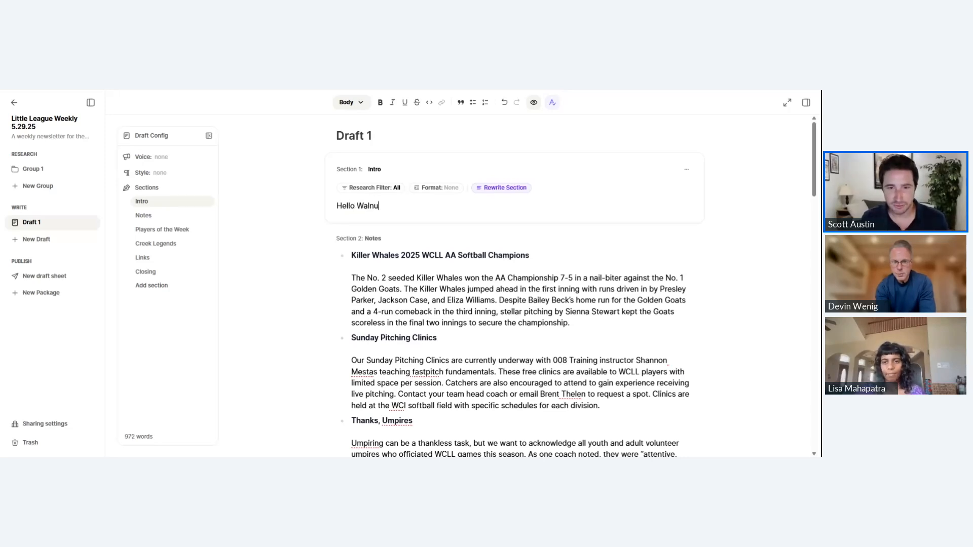
type("t Creek Littel ")
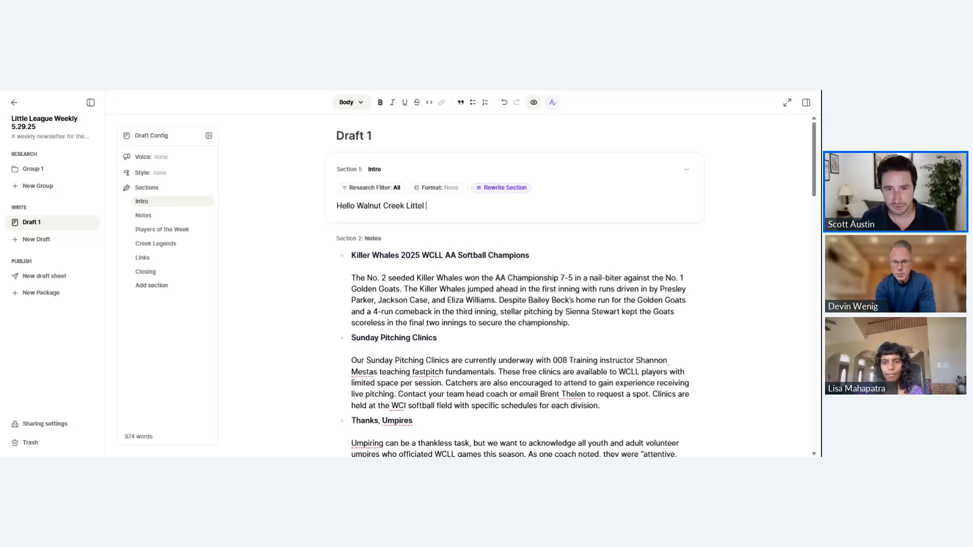
key("BackSpace")
key("BackSpace")
key("BackSpace")
type("le League Famili")
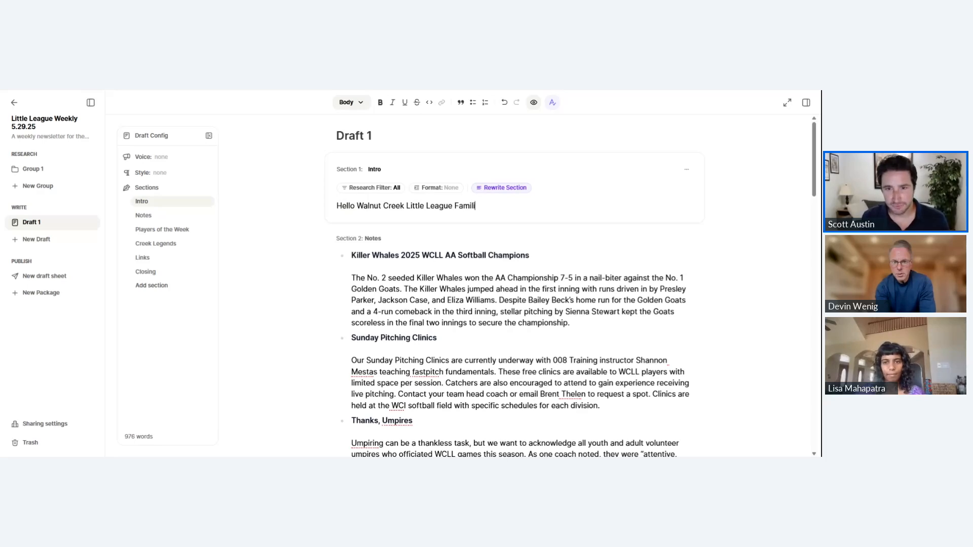
type("es,")
key("Return")
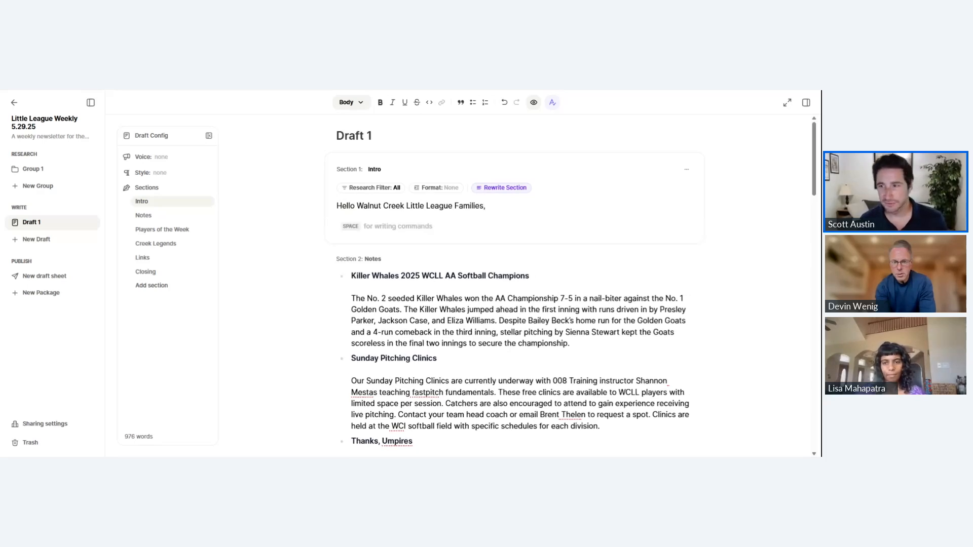
- Add an Intro paragraph about the end-of-season whirlwind and upcoming playoffs, plus the line "Here are some quick notes from around the league:"
key("space")
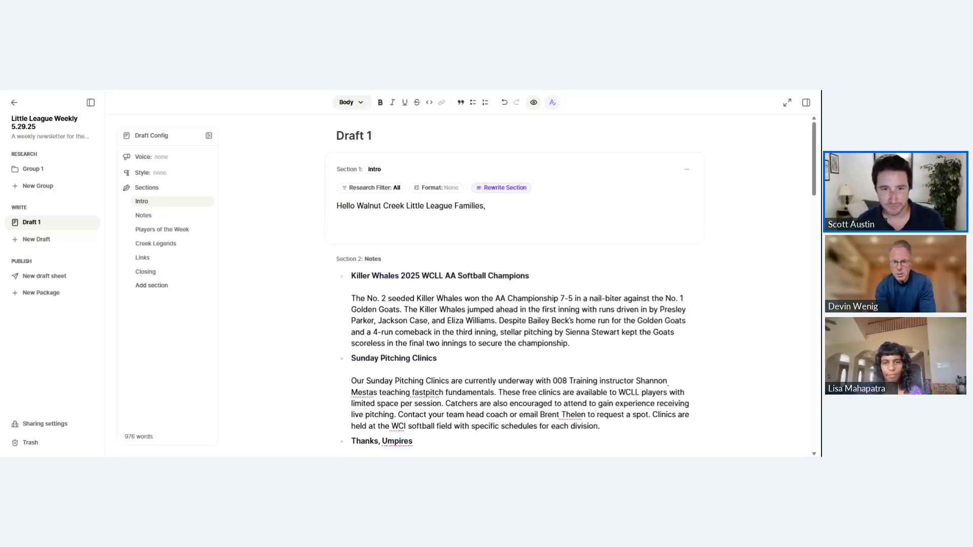
type("We are sure you’re feeling the whirlwind as we head into the final regular season action for many divisions. Playoffs are just around the corner for our higher divisions (more details will come from coaches for Triple-A divisions and above). The season always seems to fly by!")
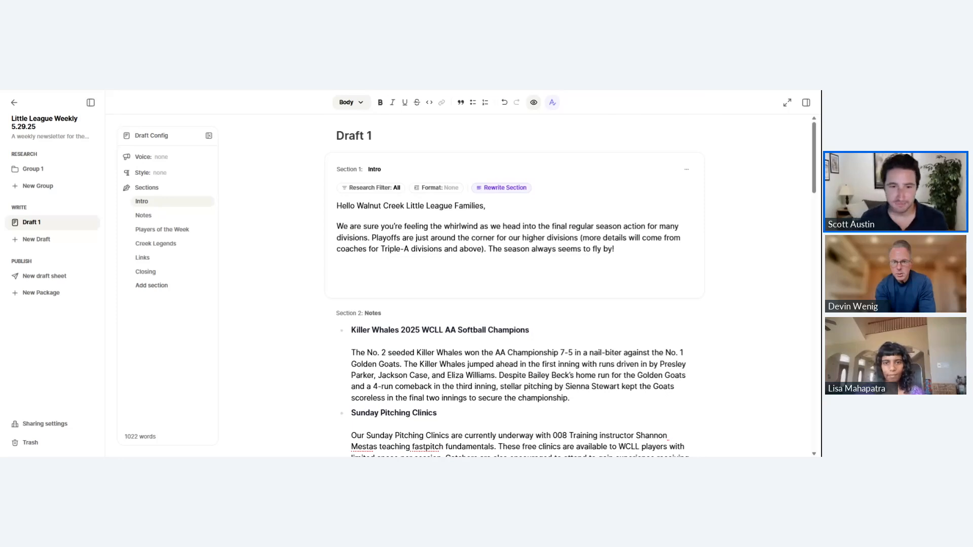
key("BackSpace")
type("Here are ")
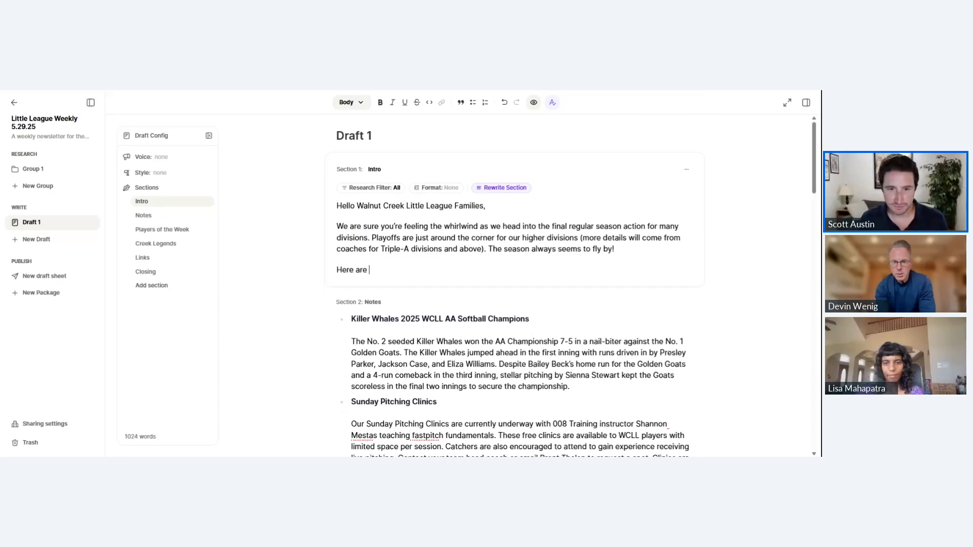
type("some quick notes from around the league:")
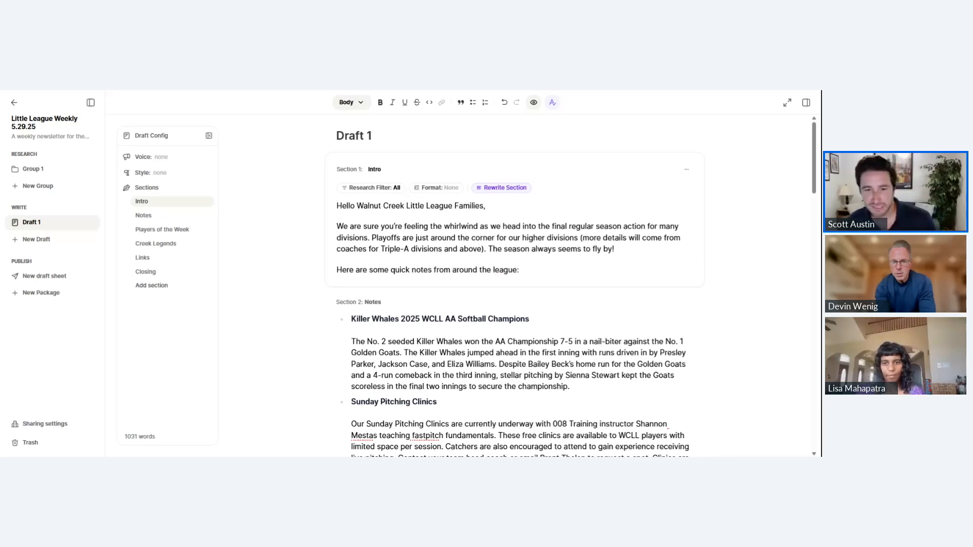
scroll(511, 283, "down", 5)
scroll(511, 284, "down", 15)
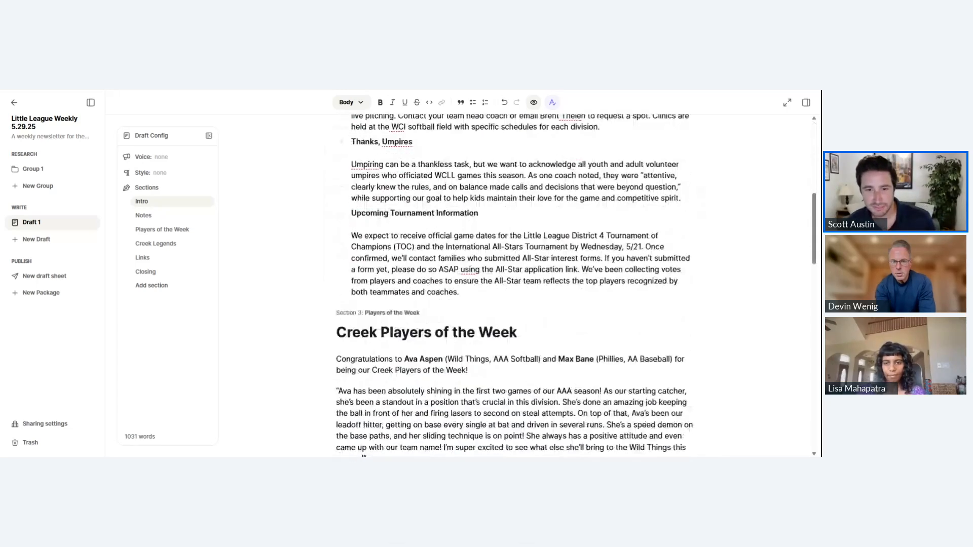
- Open the "New draft sheet" publishing package and review the assembled Draft 1 content with its suggested headlines and summaries
scroll(459, 238, "up", 20)
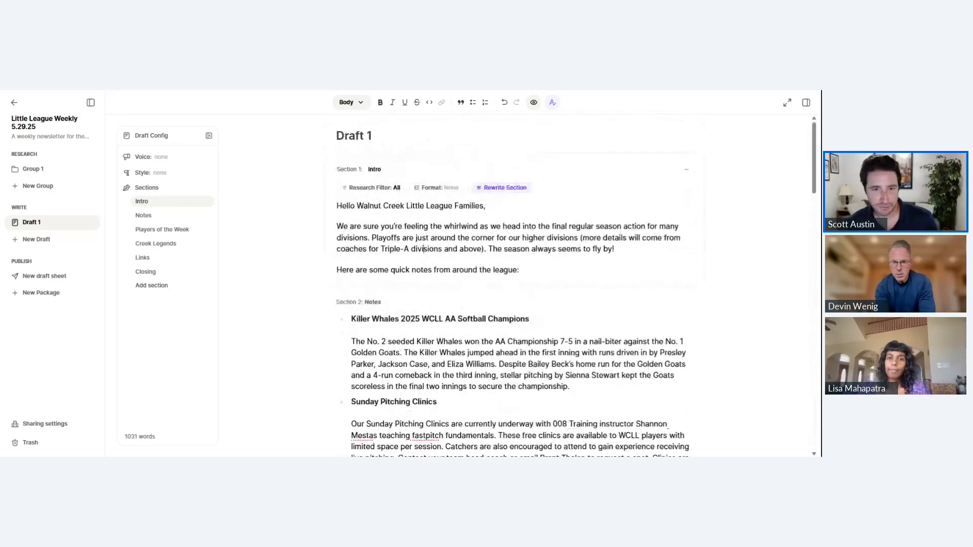
mouse_move(48, 274)
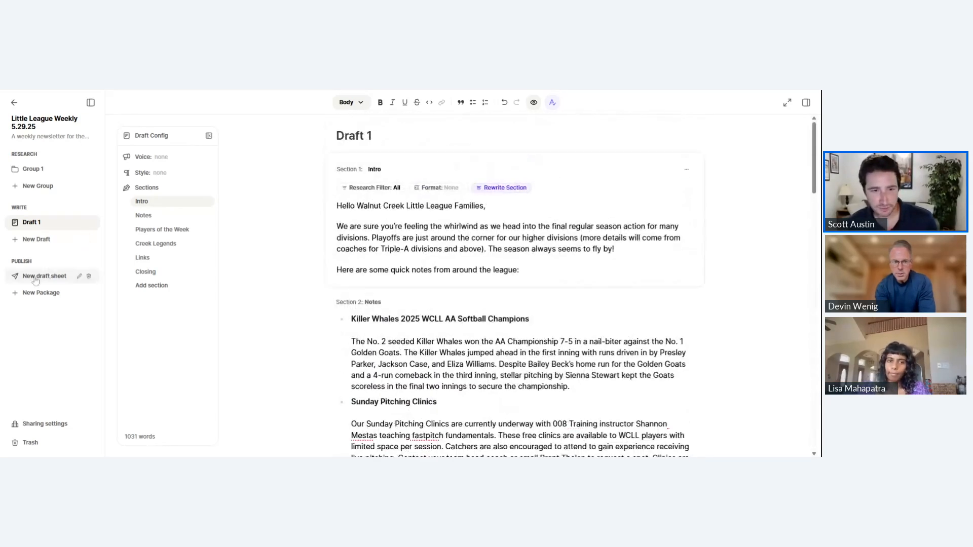
left_click(90, 102)
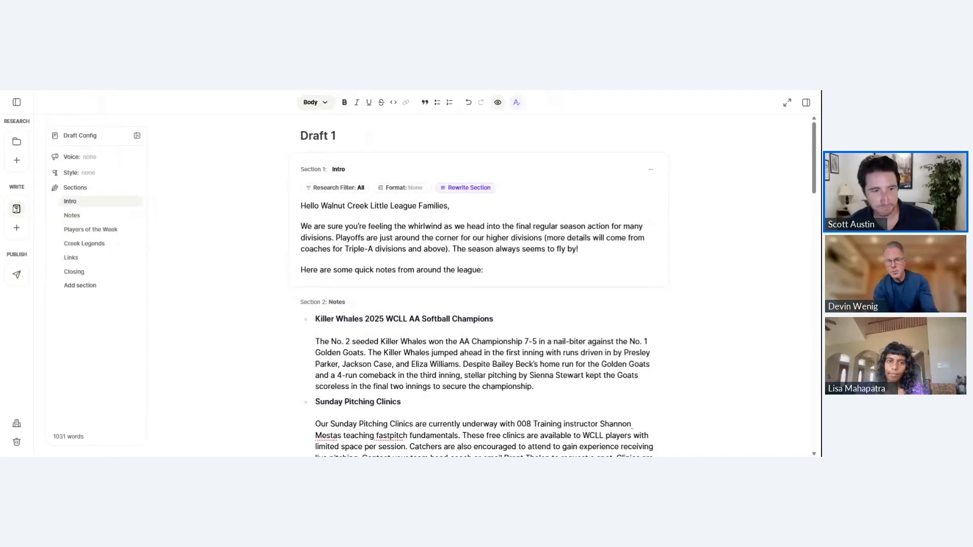
left_click(19, 103)
left_click(34, 277)
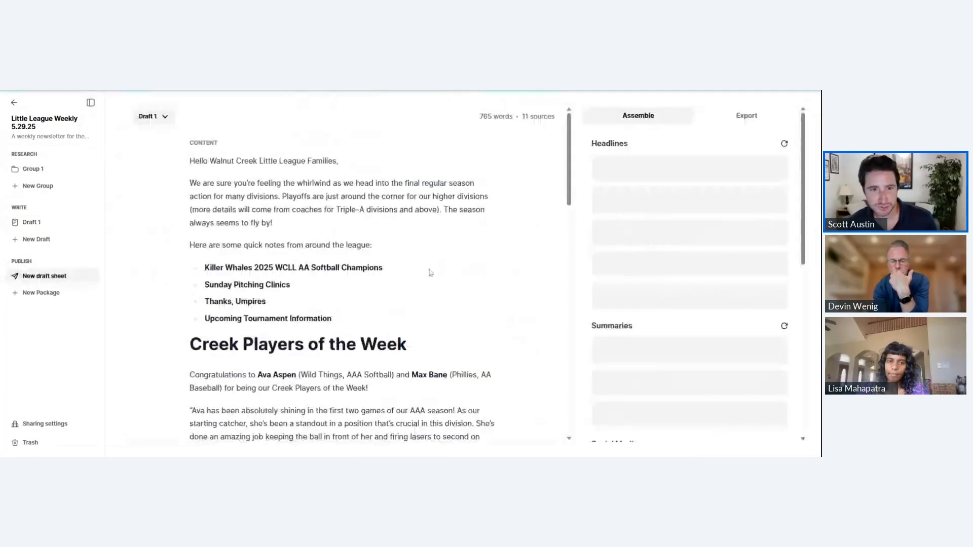
left_click_drag(567, 119, 566, 360)
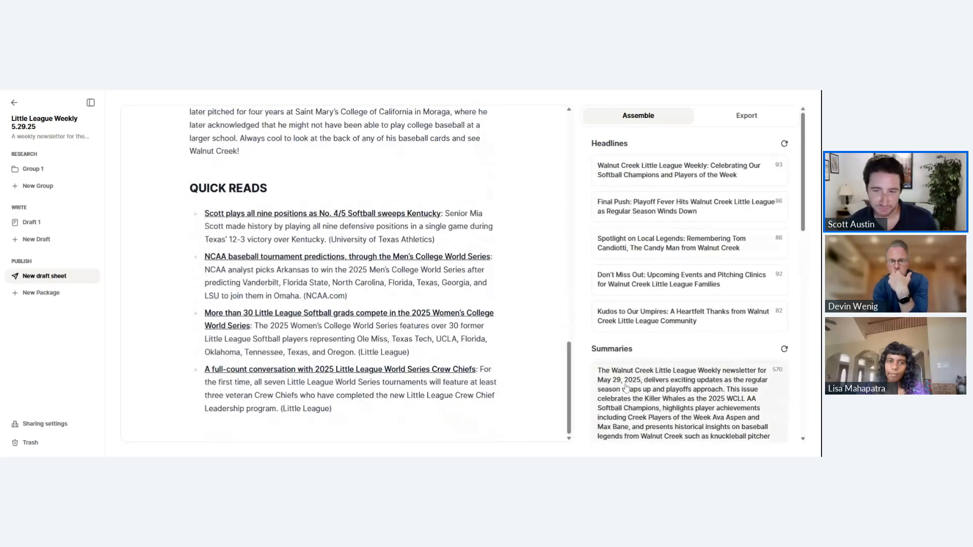
scroll(624, 396, "down", 3)
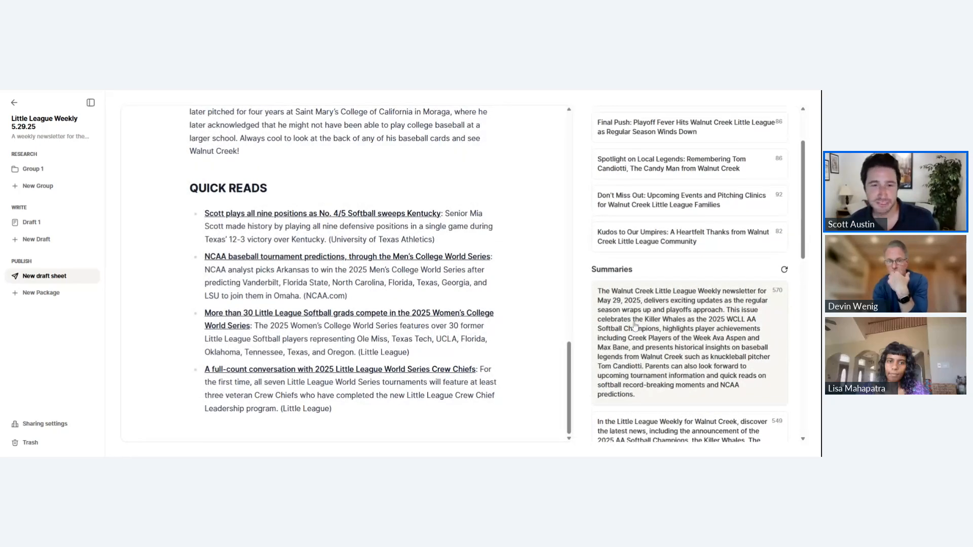
scroll(635, 324, "up", 2)
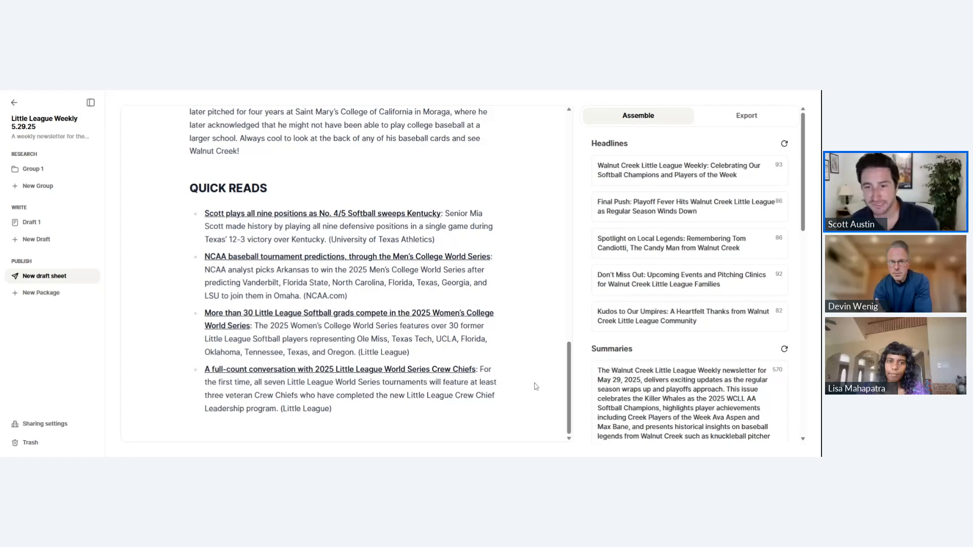
left_click_drag(570, 378, 588, 153)
- Export the assembled newsletter as a Word (.docx) download
left_click(737, 118)
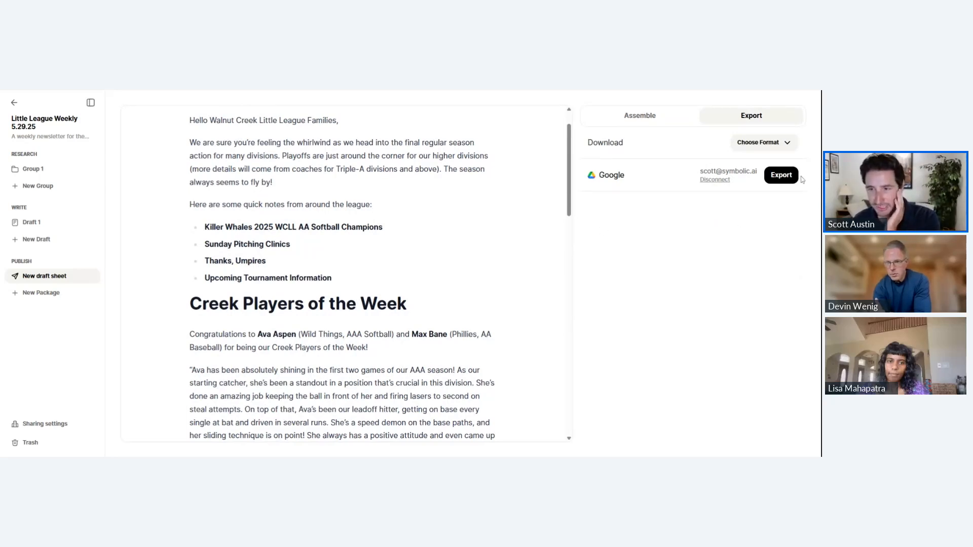
left_click(778, 176)
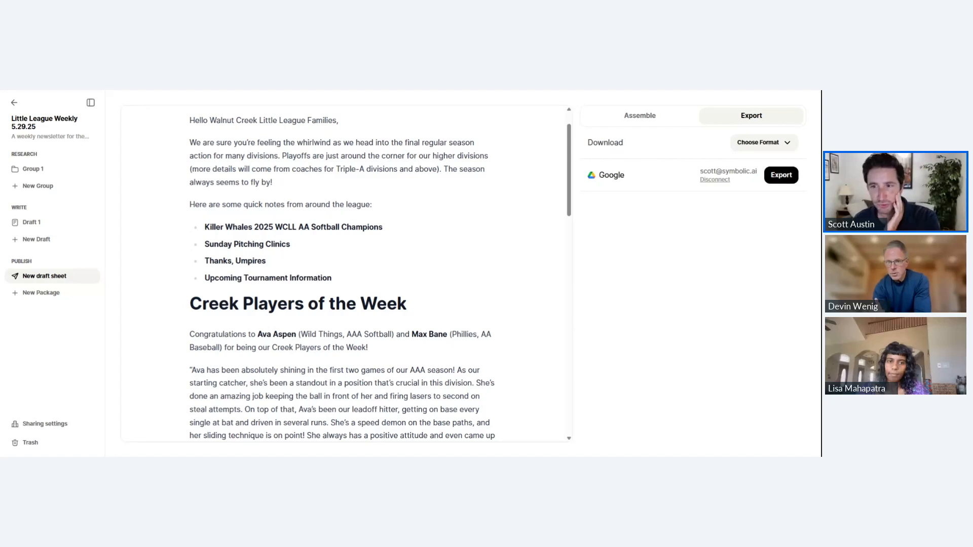
left_click(771, 144)
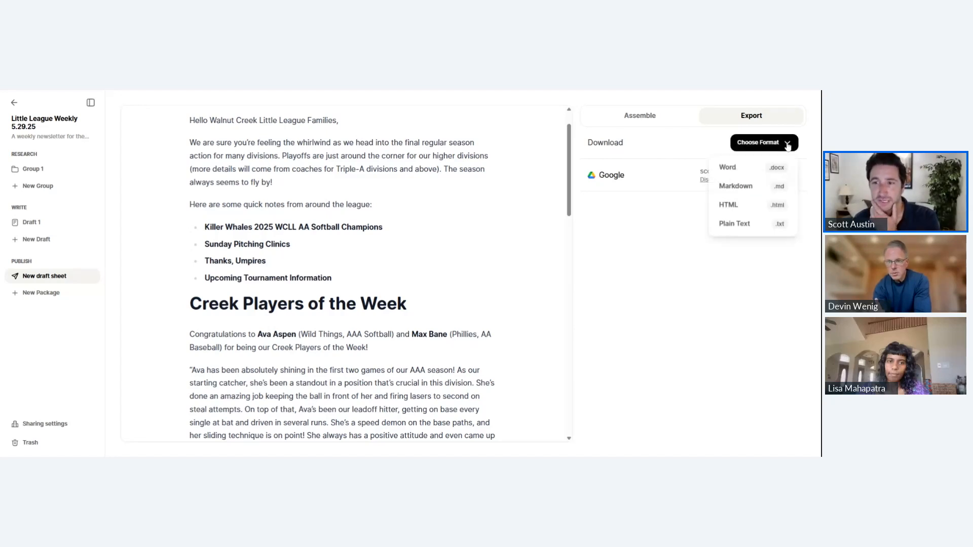
left_click(733, 170)
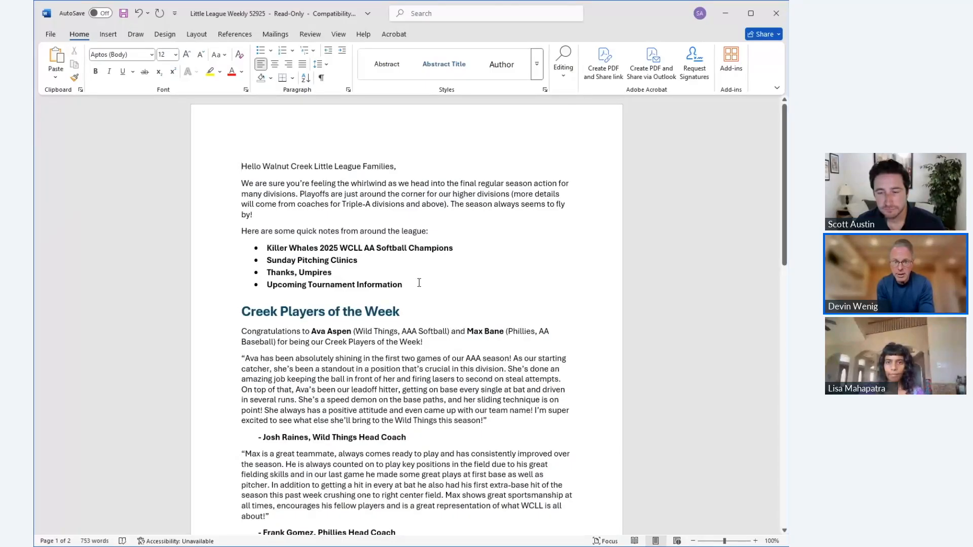
- Look through the exported Little League Weekly document in Word, checking every section from the greeting to Quick Reads
scroll(407, 278, "down", 5)
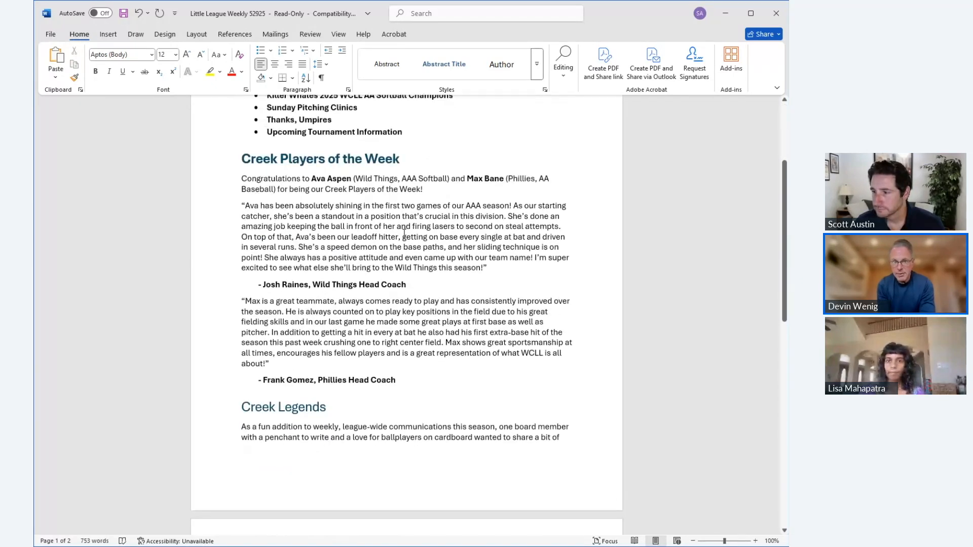
scroll(404, 233, "down", 9)
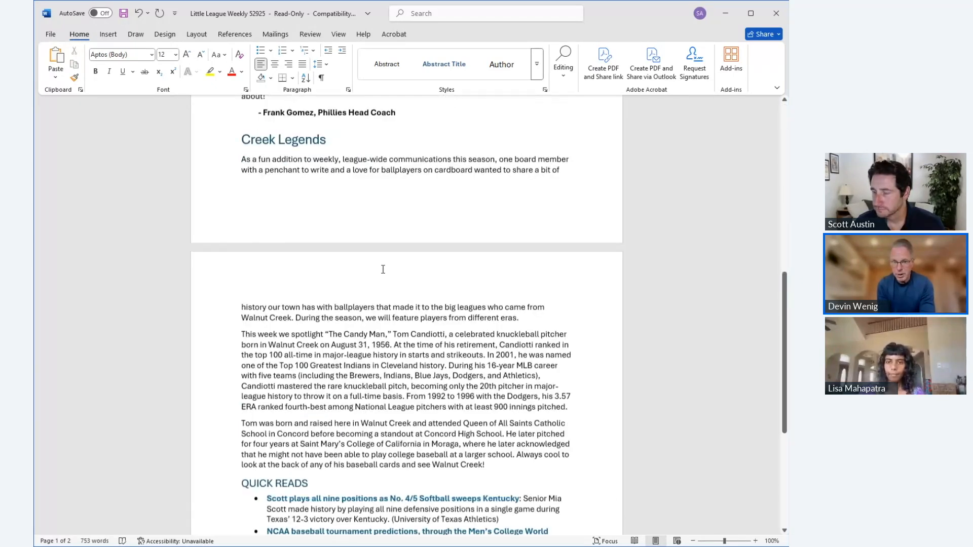
scroll(385, 271, "down", 10)
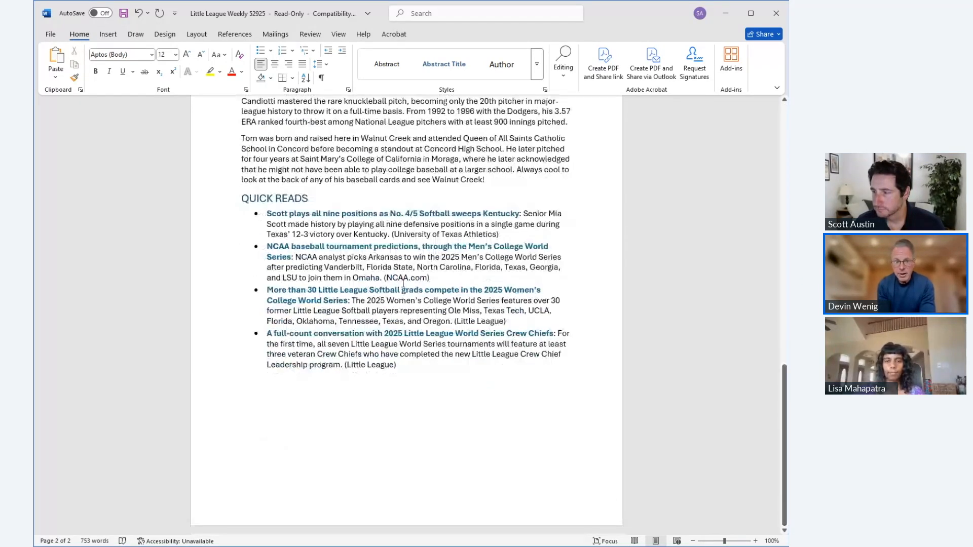
scroll(403, 283, "up", 15)
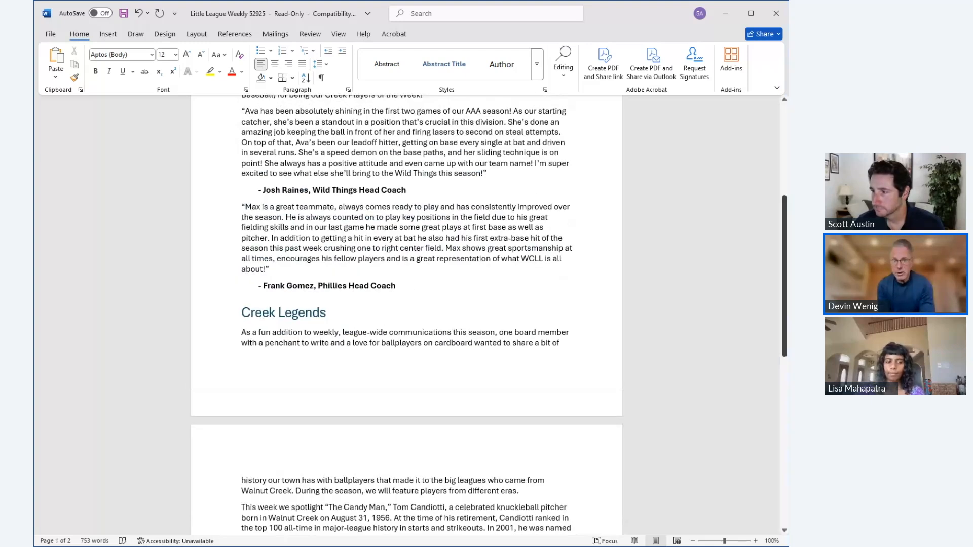
left_click_drag(784, 225, 782, 121)
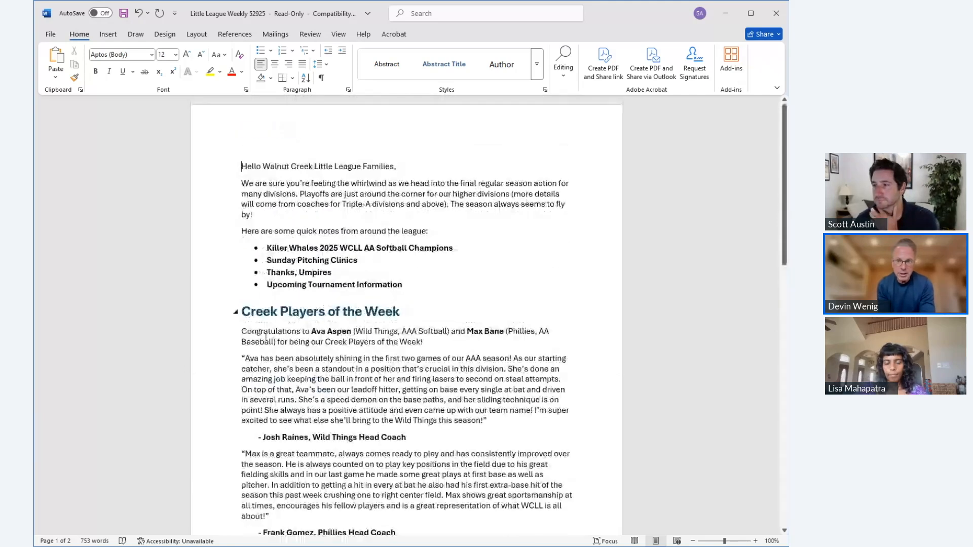
scroll(526, 522, "down", 8)
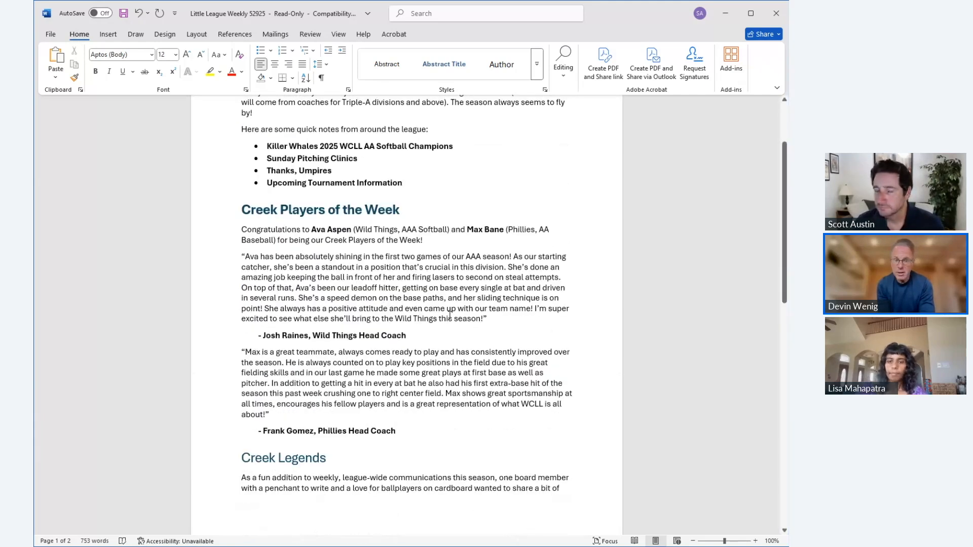